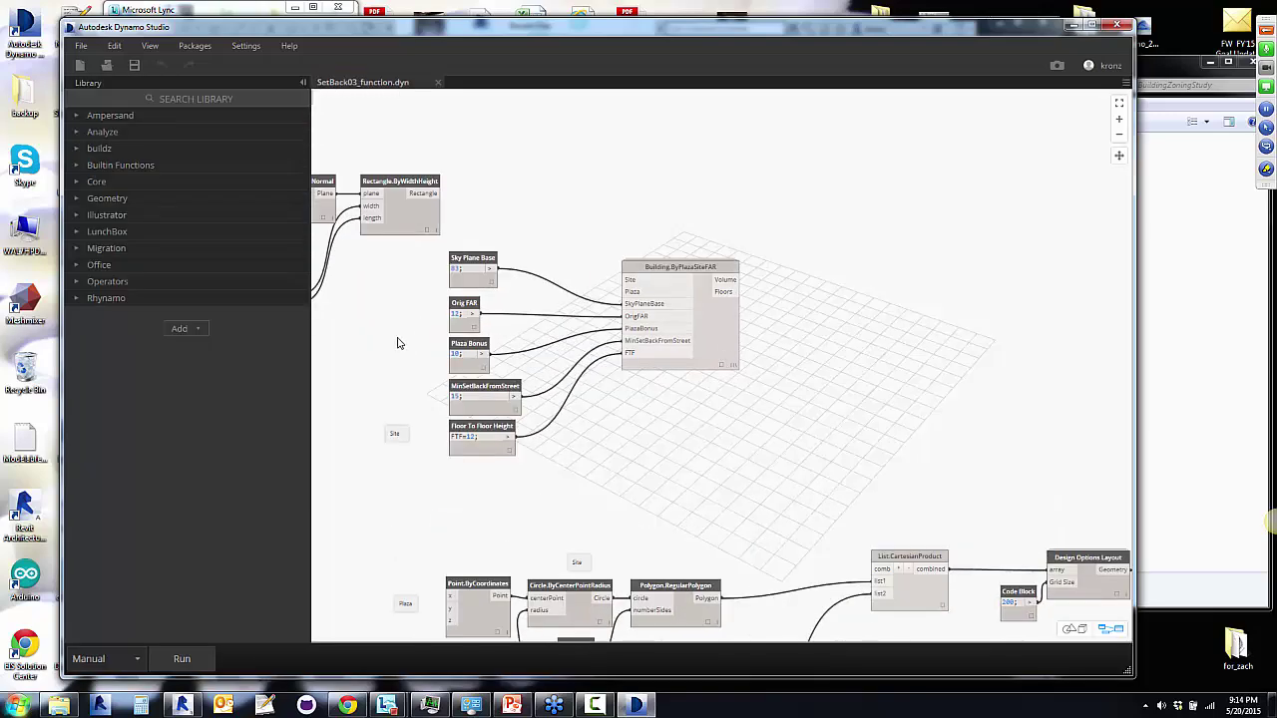
# Delete the stray Site node from the graph.
pyautogui.moveTo(559, 447); pyautogui.dragTo(658, 483, button='middle')
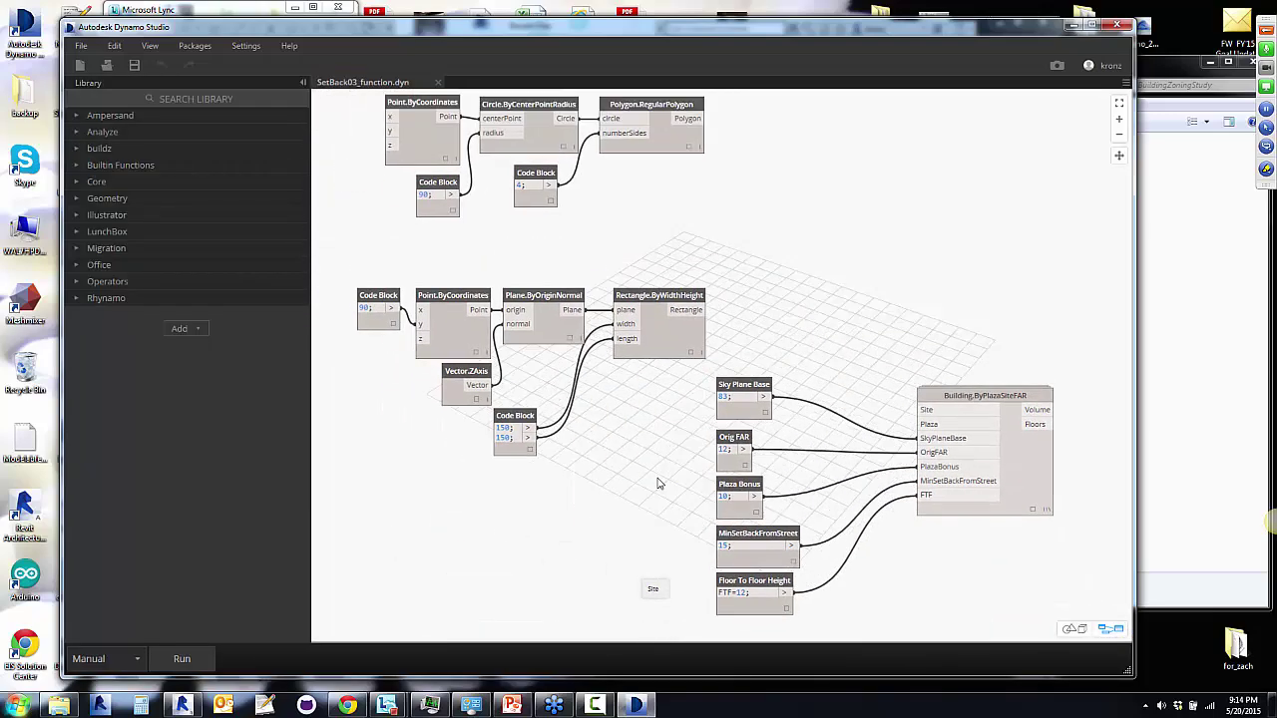
pyautogui.click(655, 590)
pyautogui.press('Delete')
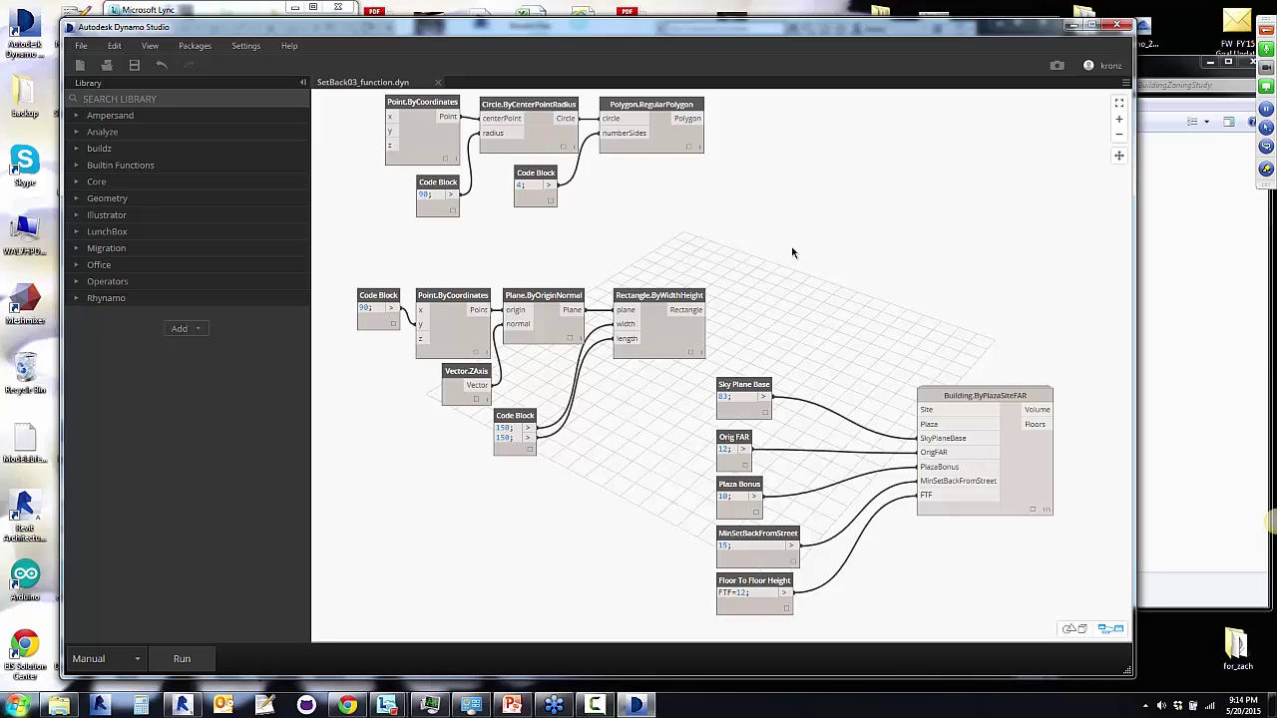
# Shift the zoning input nodes and the Building node together to the right.
pyautogui.scroll(2, 778, 279)
pyautogui.scroll(-2, 769, 296)
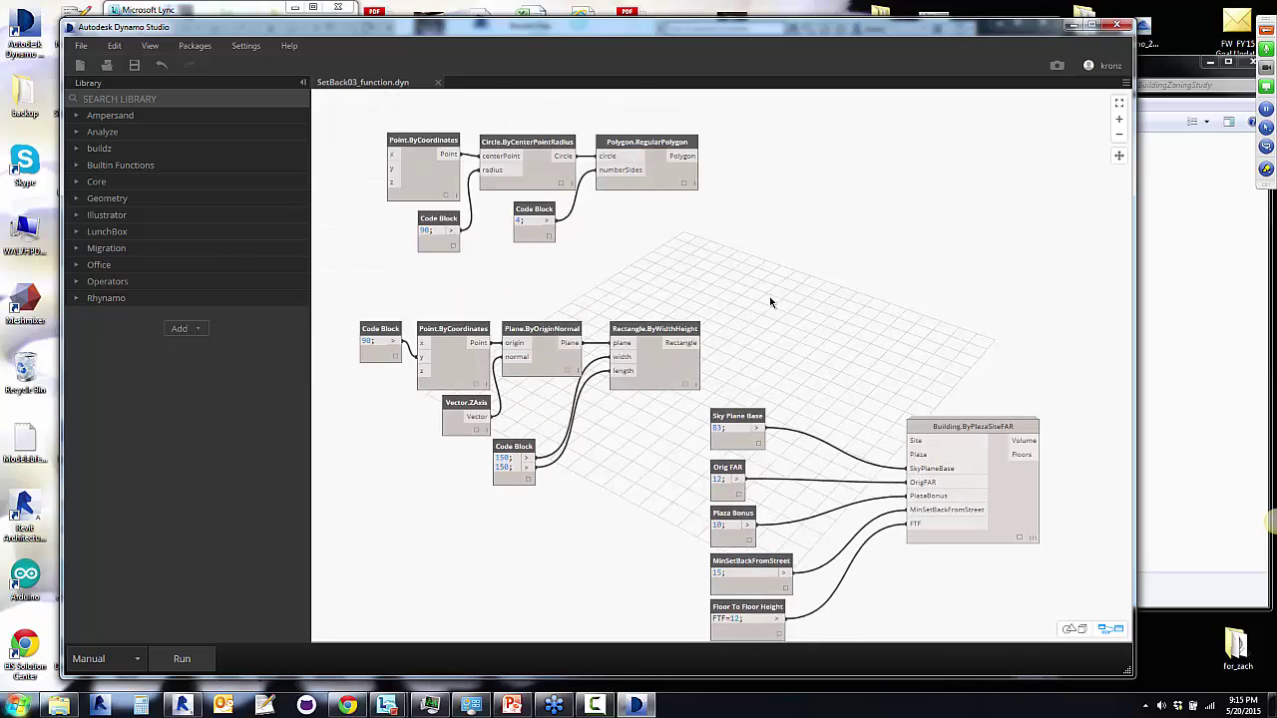
pyautogui.scroll(-1, 788, 314)
pyautogui.moveTo(791, 311); pyautogui.dragTo(783, 295, button='middle')
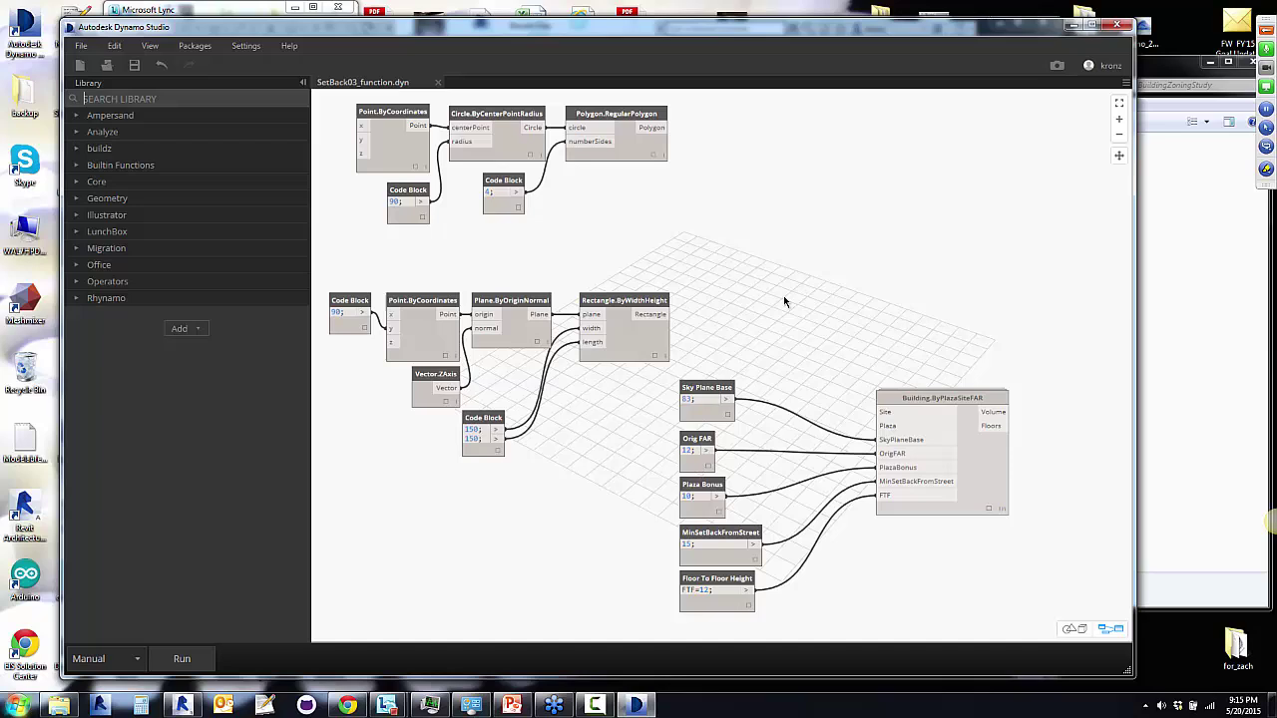
pyautogui.moveTo(618, 266); pyautogui.dragTo(1024, 635)
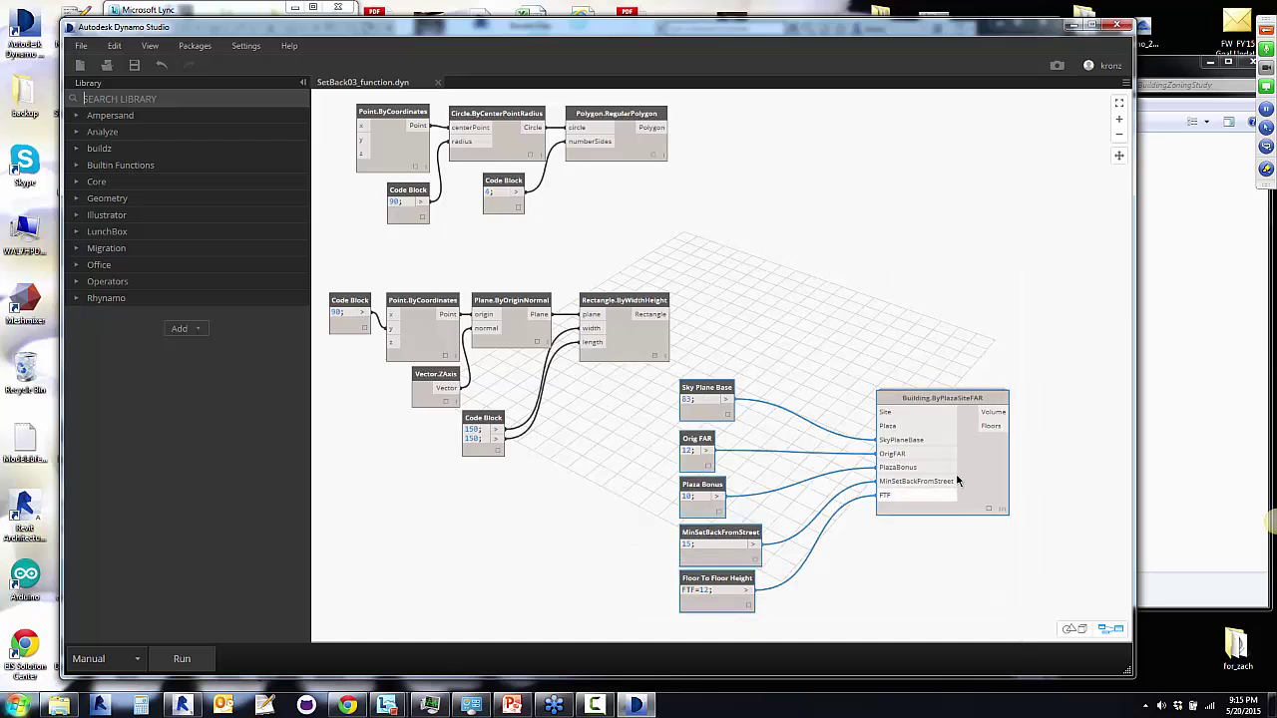
pyautogui.moveTo(962, 482); pyautogui.dragTo(1051, 500)
pyautogui.click(493, 584)
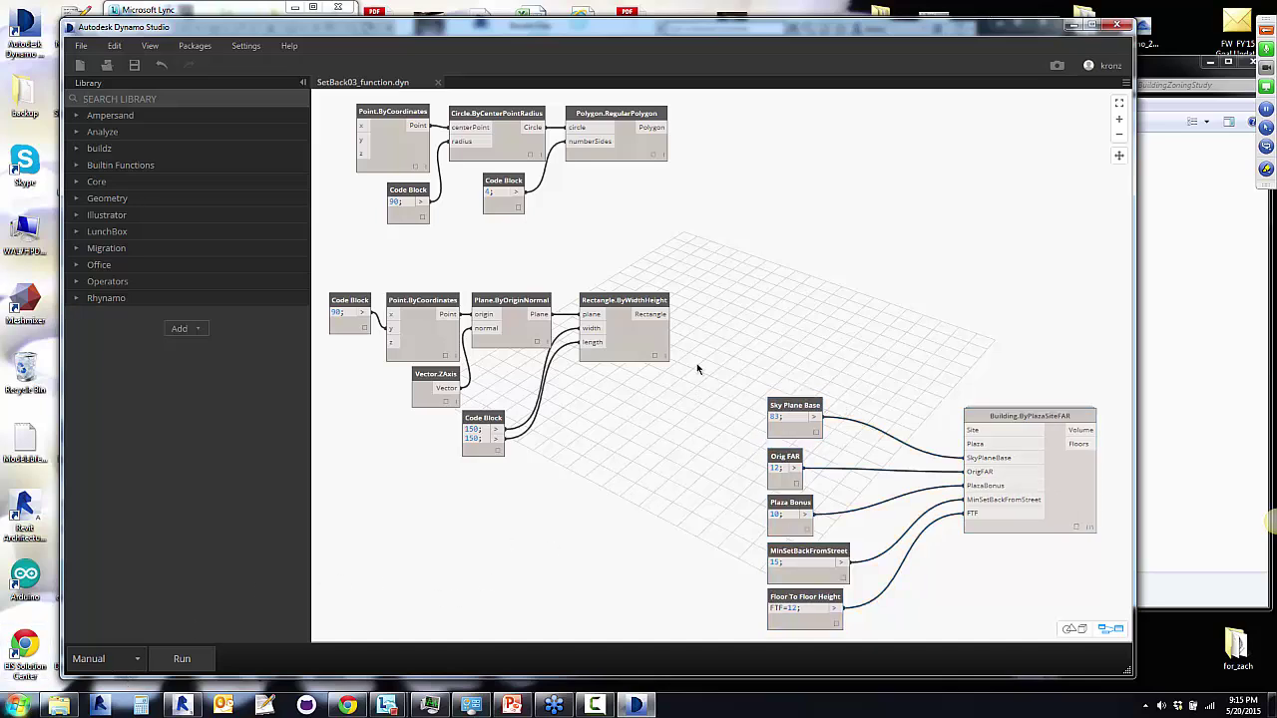
pyautogui.moveTo(613, 344)
# Run the graph and orbit the preview to inspect the square site and plaza rectangle outlines.
pyautogui.click(181, 658)
pyautogui.scroll(-6, 668, 419)
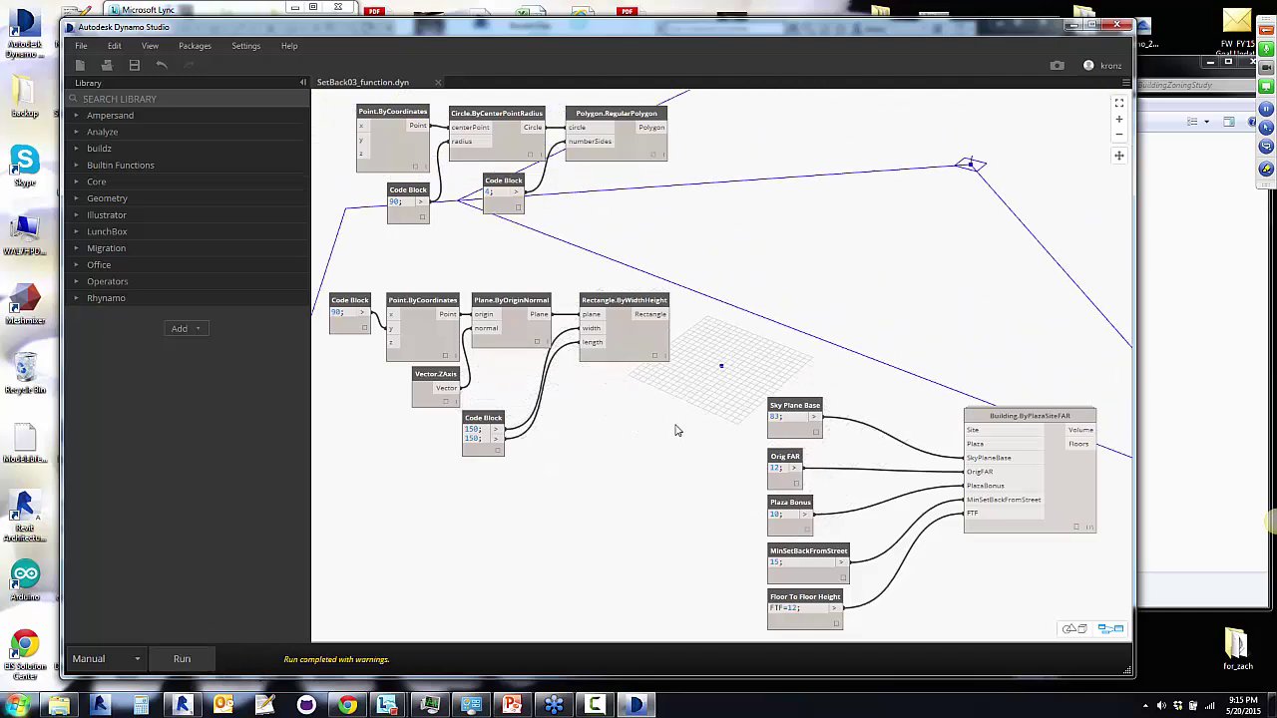
pyautogui.scroll(-5, 684, 416)
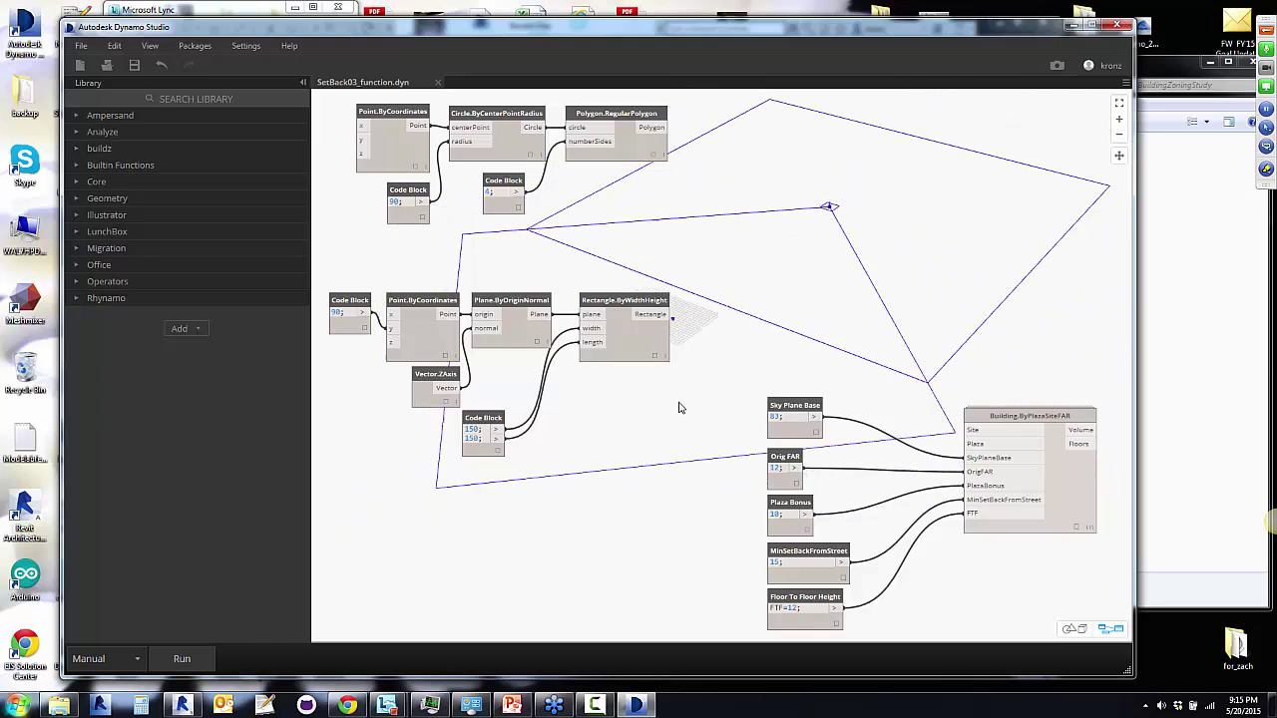
pyautogui.moveTo(878, 333)
pyautogui.mouseDown(button='right')
pyautogui.moveTo(860, 333)
pyautogui.moveTo(869, 351)
pyautogui.mouseUp(button='right')
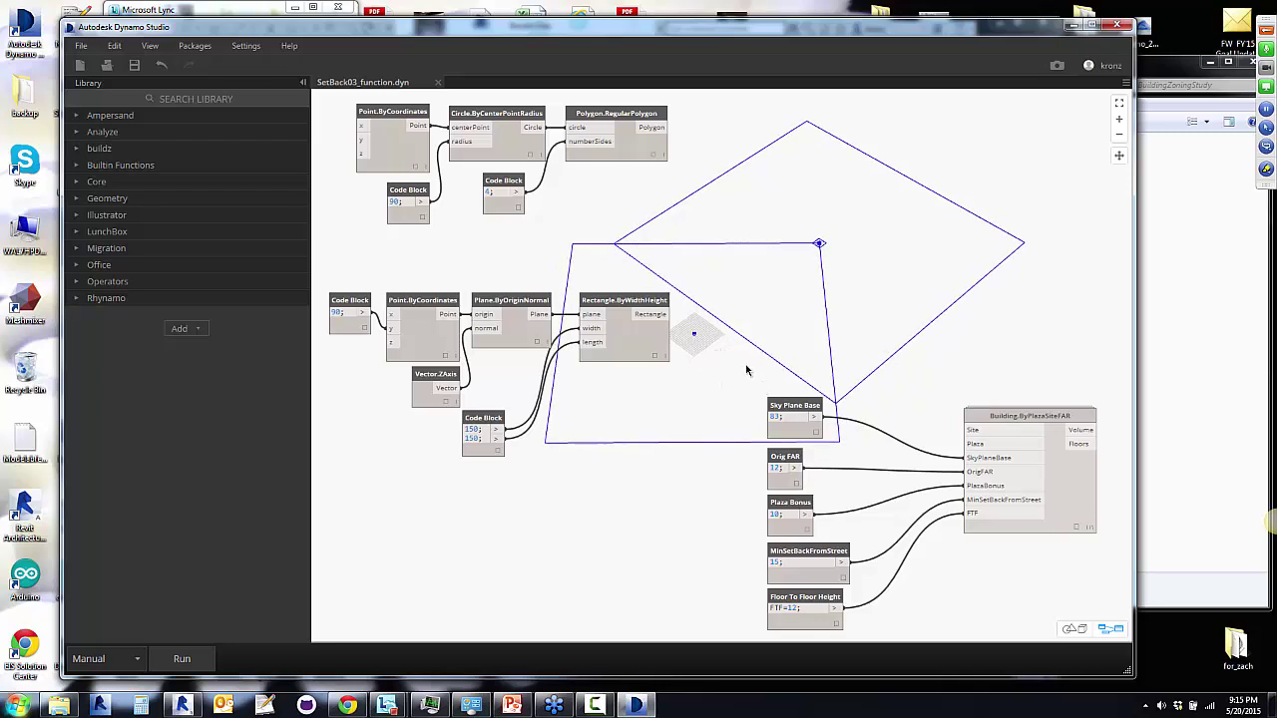
pyautogui.moveTo(746, 366); pyautogui.dragTo(891, 634)
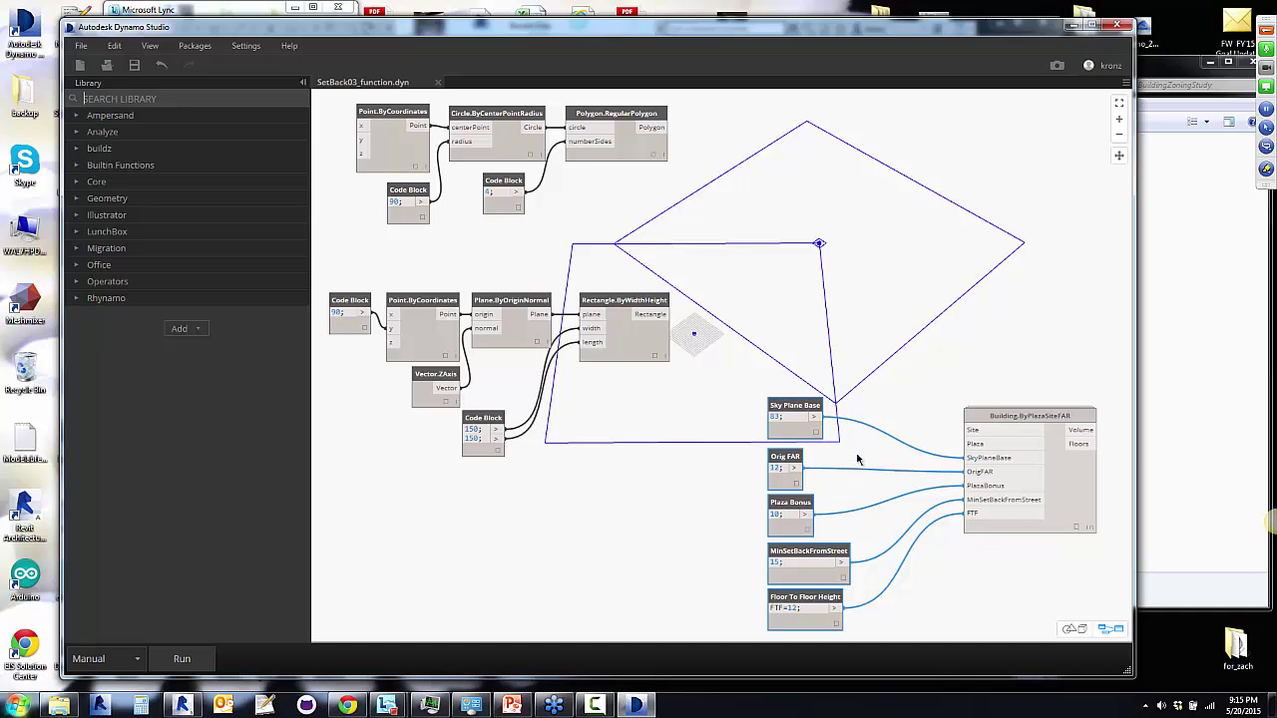
pyautogui.click(888, 421)
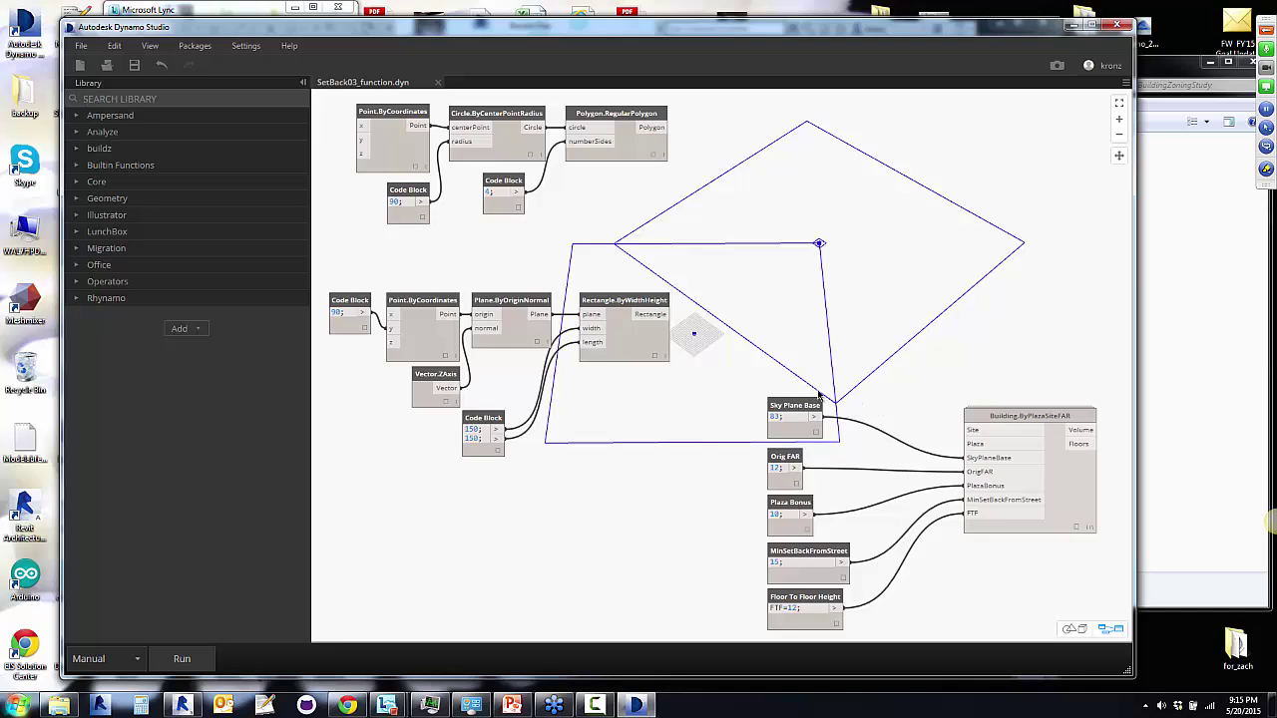
# Move Building.ByPlazaSiteFAR up beside the zoning inputs 83, 12, 10, 15 and FTF=12.
pyautogui.moveTo(720, 367); pyautogui.dragTo(749, 476, button='middle')
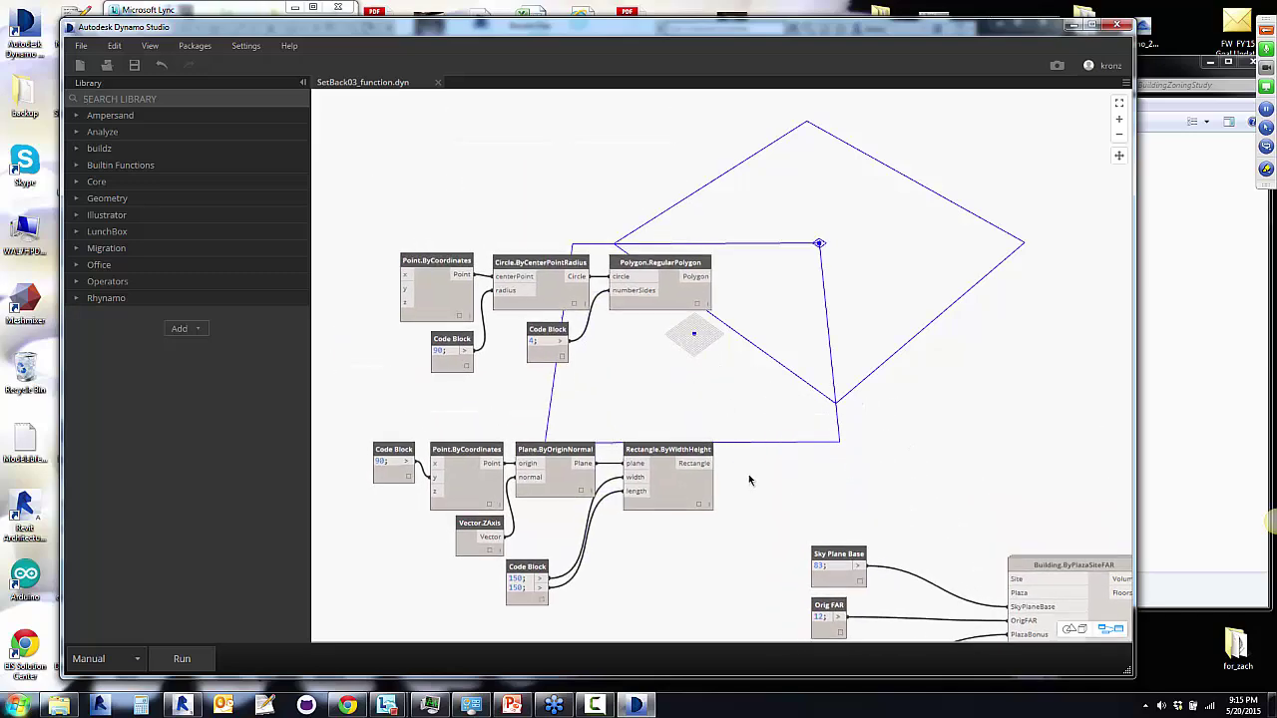
pyautogui.click(661, 290)
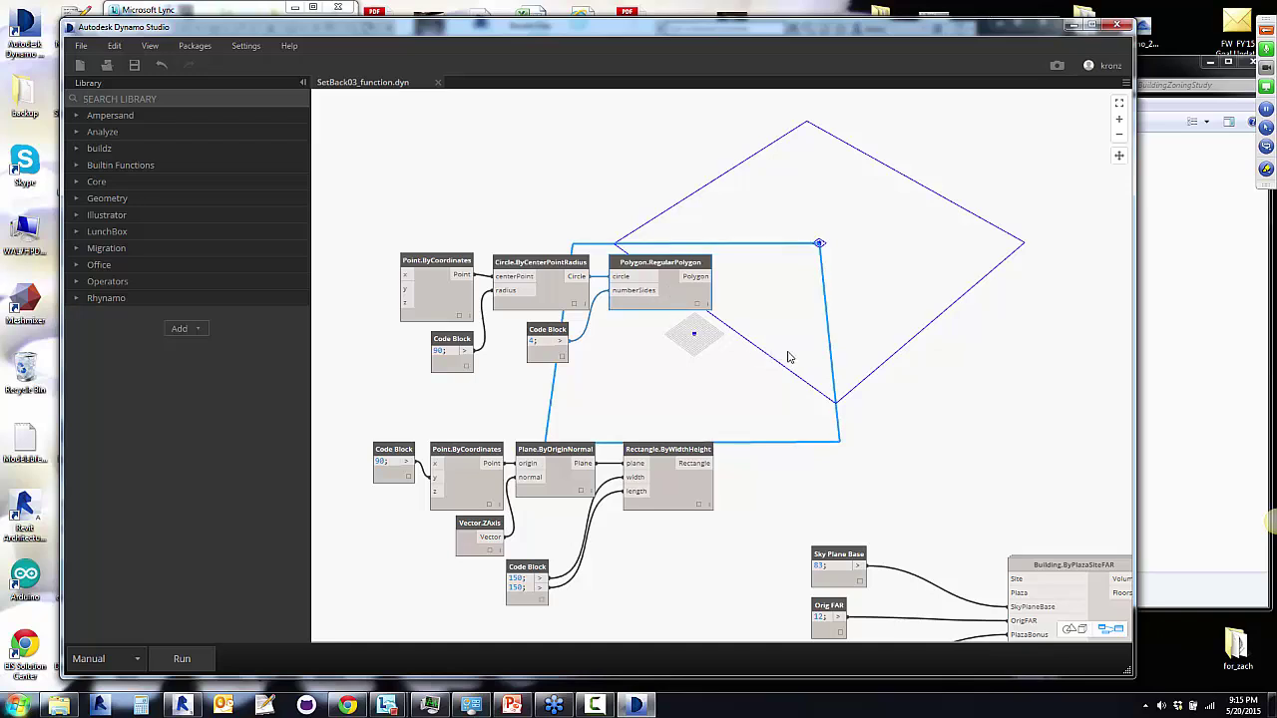
pyautogui.moveTo(788, 357); pyautogui.dragTo(744, 342, button='right')
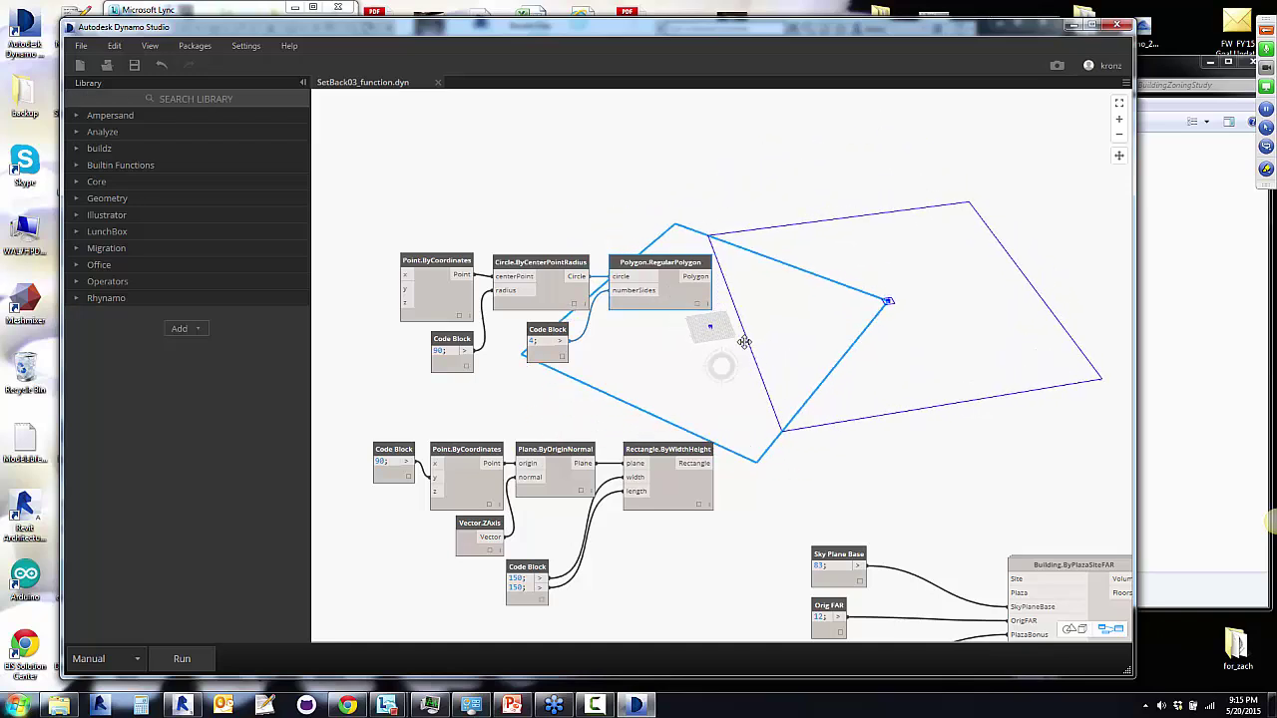
pyautogui.moveTo(764, 342); pyautogui.dragTo(682, 351, button='middle')
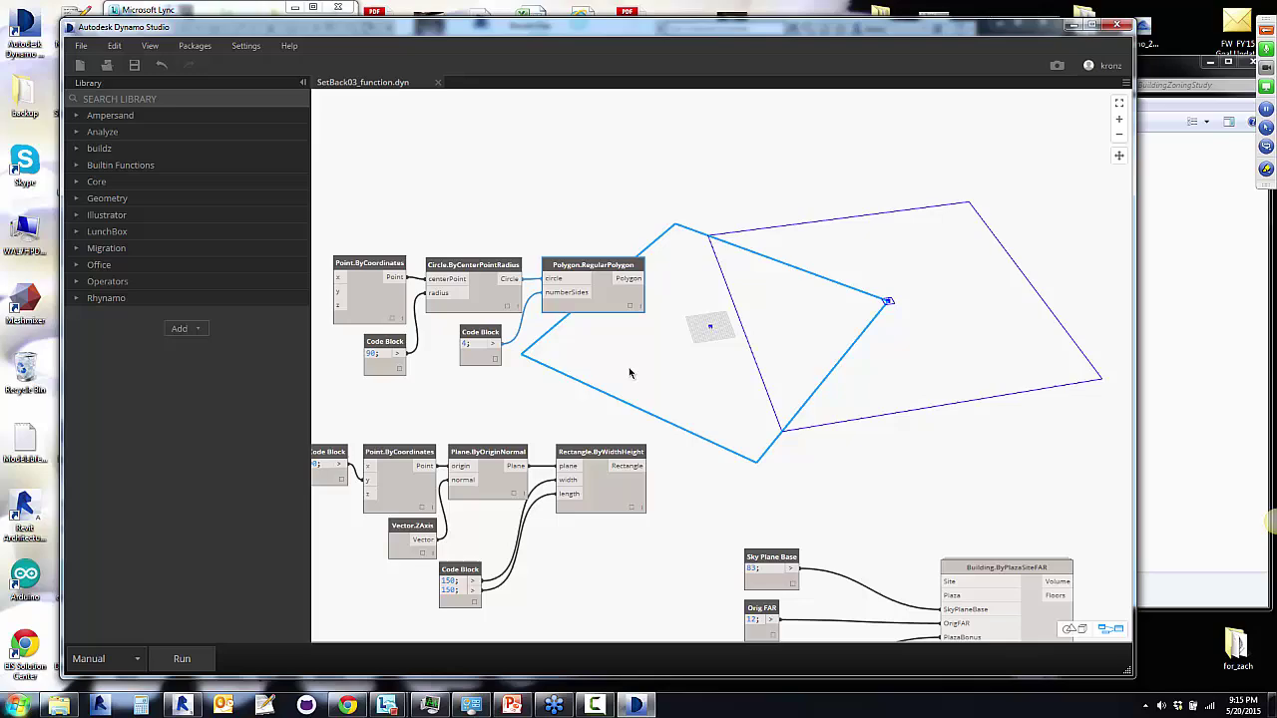
pyautogui.moveTo(599, 352); pyautogui.dragTo(635, 226, button='middle')
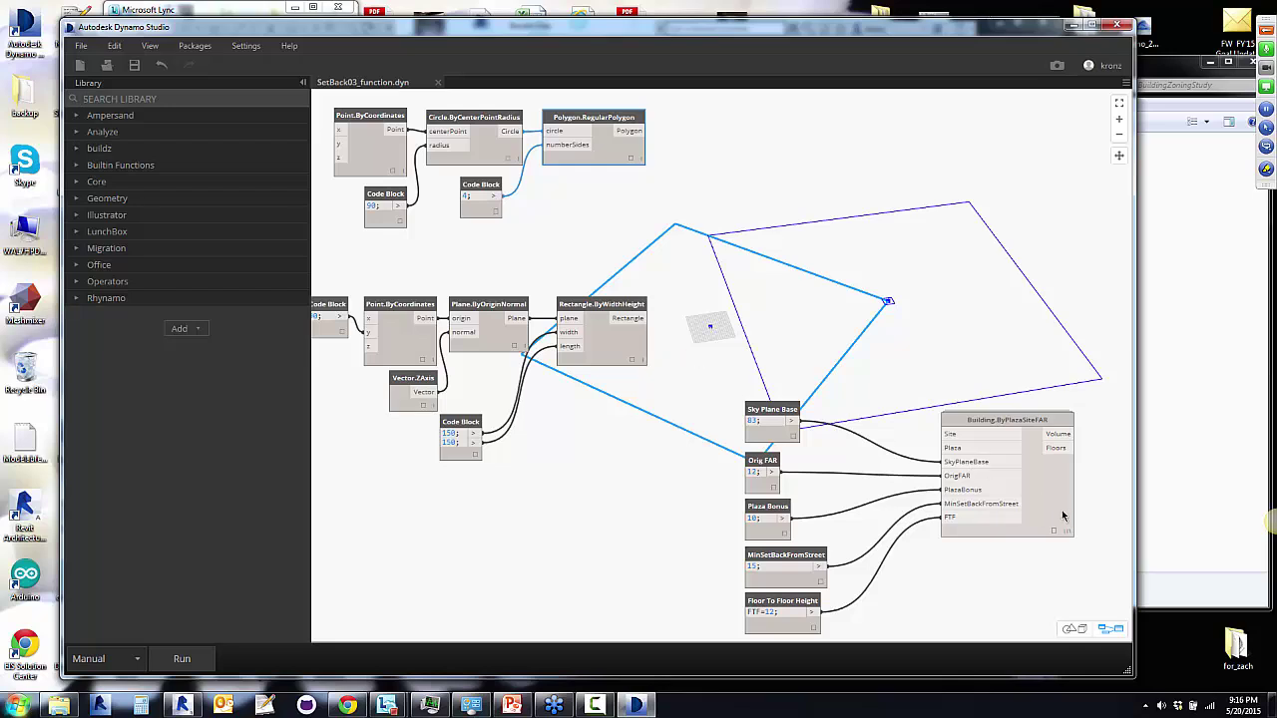
pyautogui.moveTo(1011, 510); pyautogui.dragTo(1021, 442)
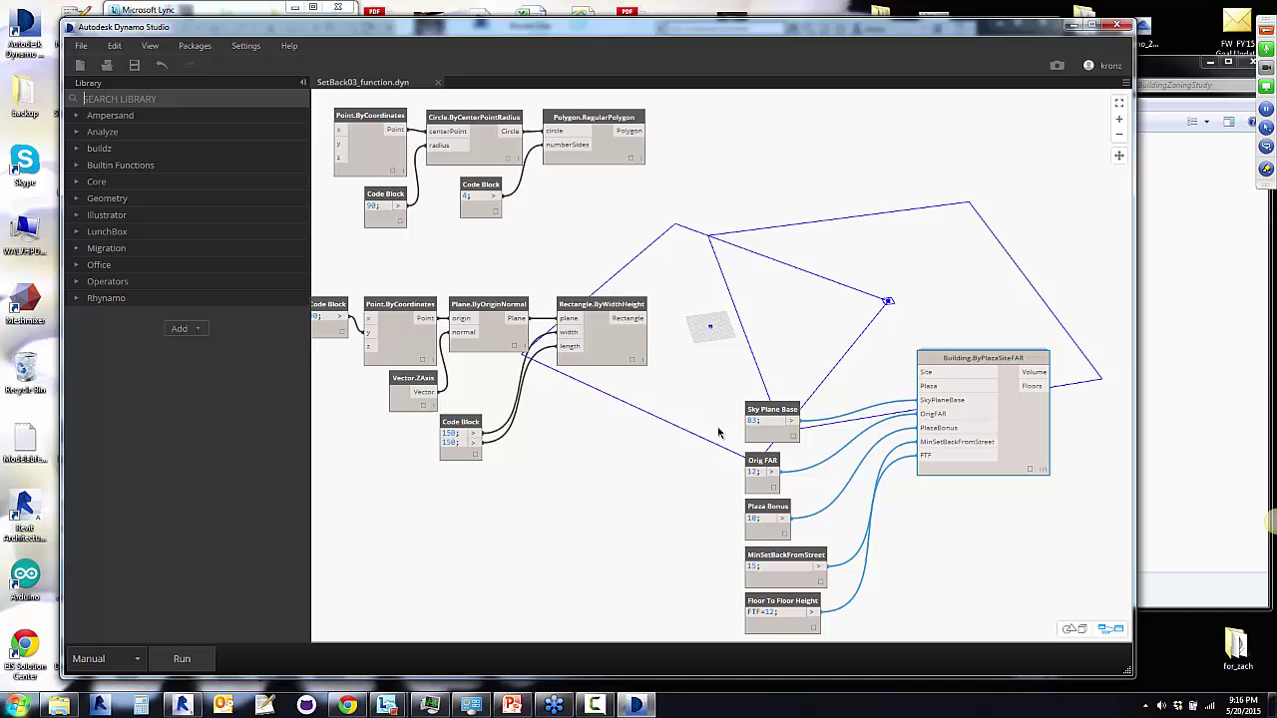
# Wire Rectangle into Plaza and Polygon into Site of Building.ByPlazaSiteFAR, then run.
pyautogui.click(641, 318)
pyautogui.click(921, 386)
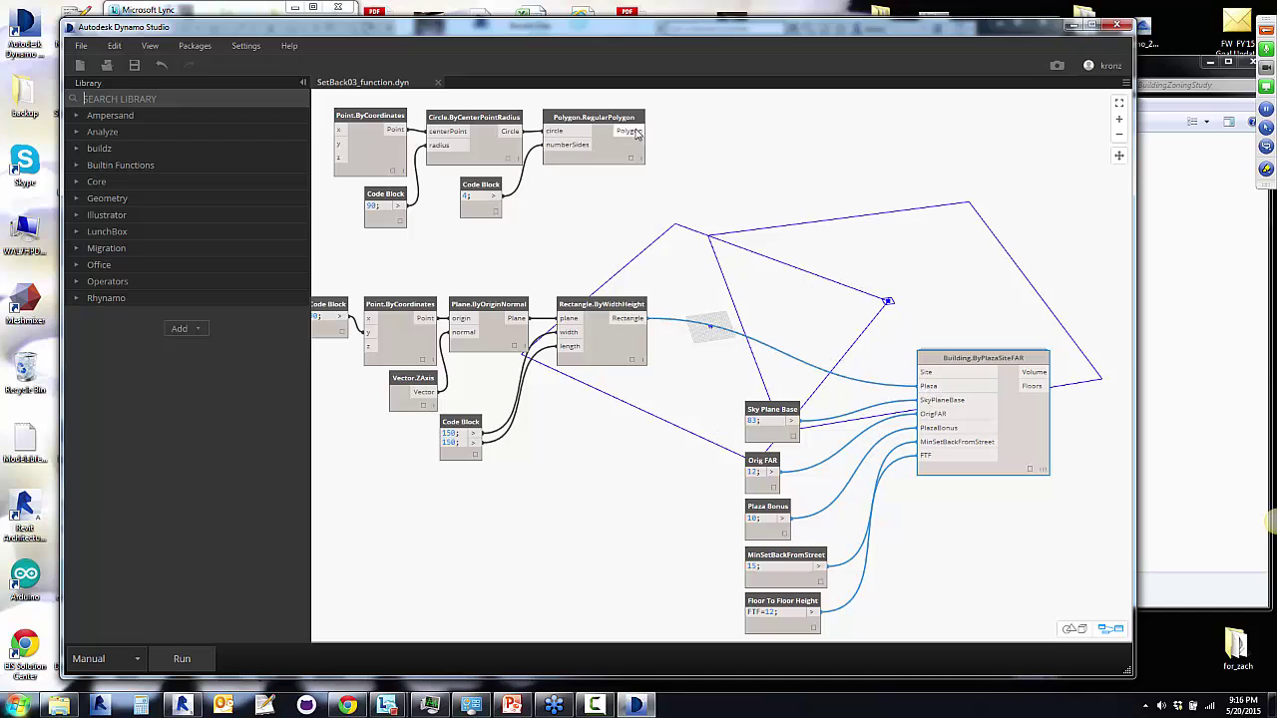
pyautogui.click(643, 131)
pyautogui.click(921, 372)
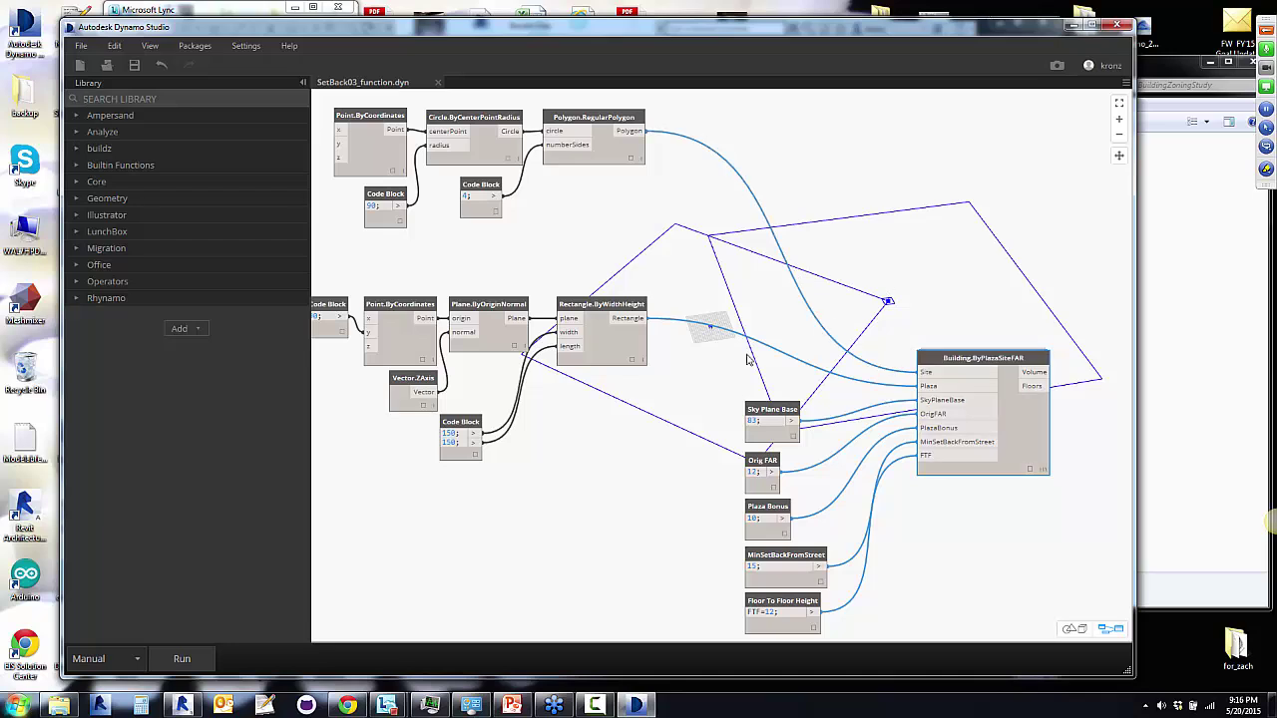
pyautogui.click(181, 658)
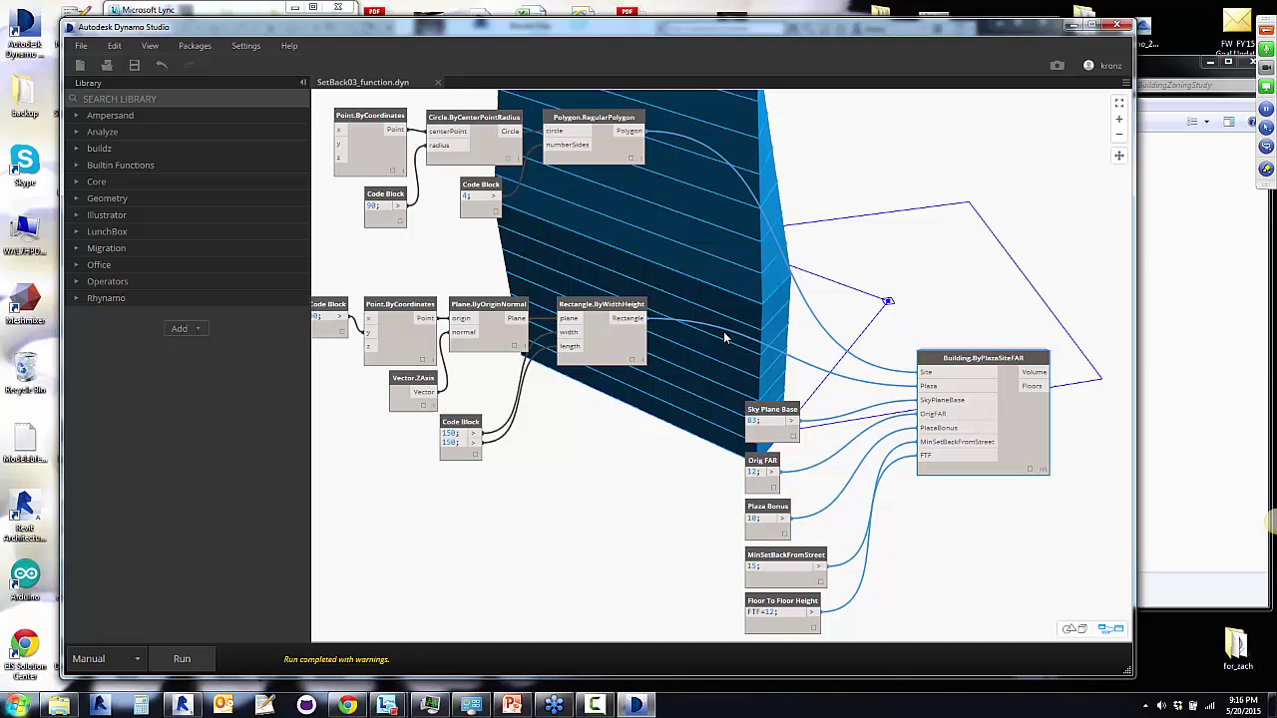
# Orbit and zoom the preview to inspect the tapering tower of stacked floor plates.
pyautogui.moveTo(723, 338); pyautogui.dragTo(832, 268, button='right')
pyautogui.scroll(3, 803, 341)
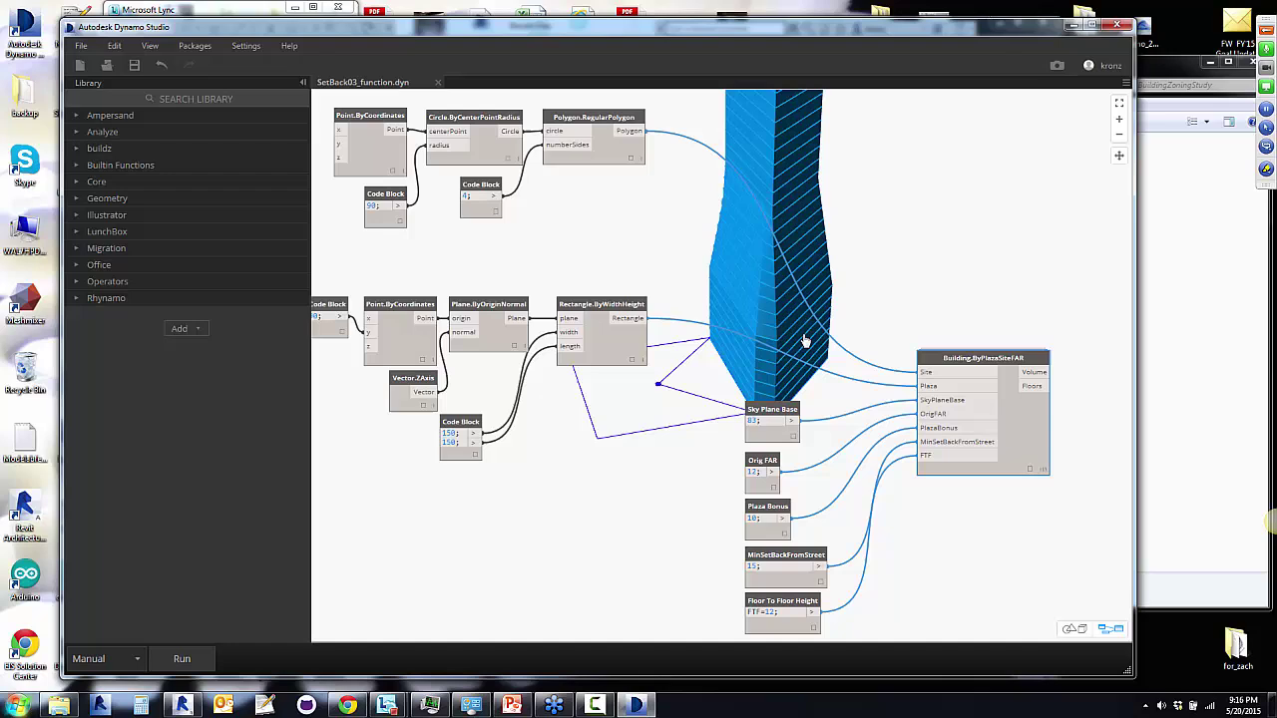
pyautogui.moveTo(804, 341); pyautogui.dragTo(752, 303, button='right')
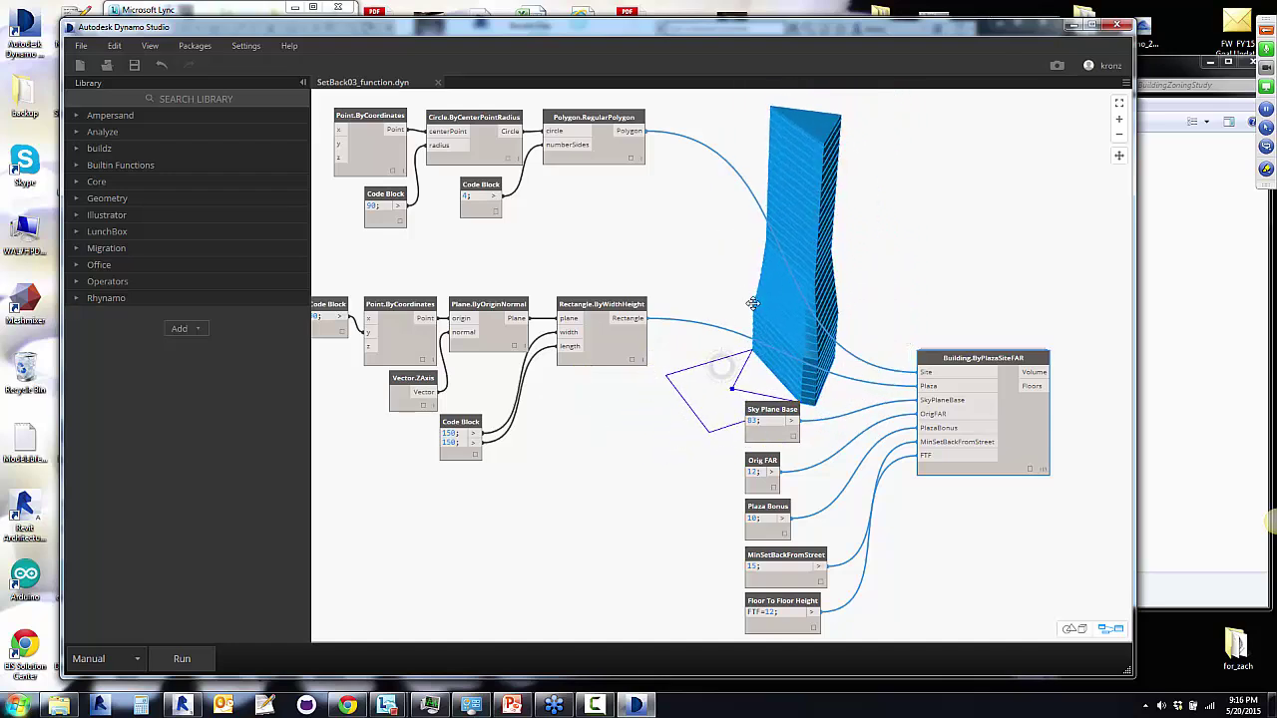
pyautogui.moveTo(1027, 435)
pyautogui.mouseDown()
pyautogui.moveTo(1013, 424)
pyautogui.moveTo(1031, 432)
pyautogui.mouseUp()
# Change the Code Block's second plaza dimension from 150 to 100 and rerun the graph.
pyautogui.click(568, 444)
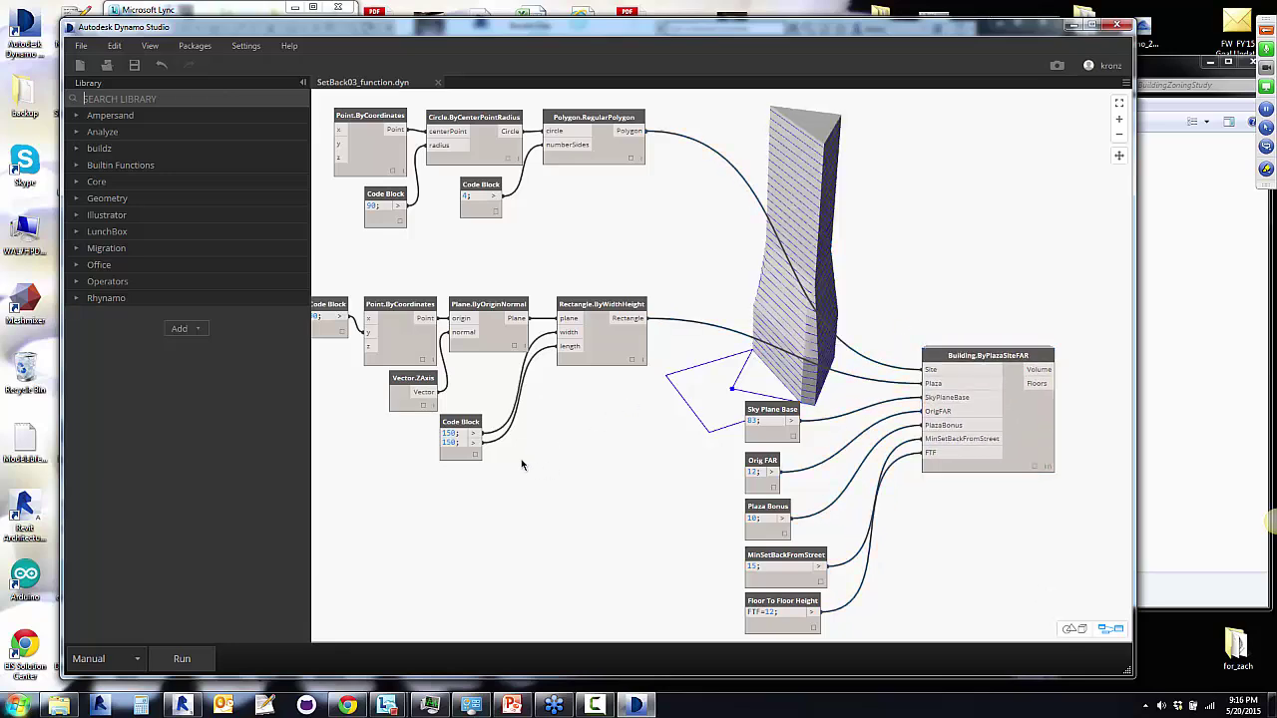
pyautogui.scroll(2, 520, 463)
pyautogui.doubleClick(420, 448)
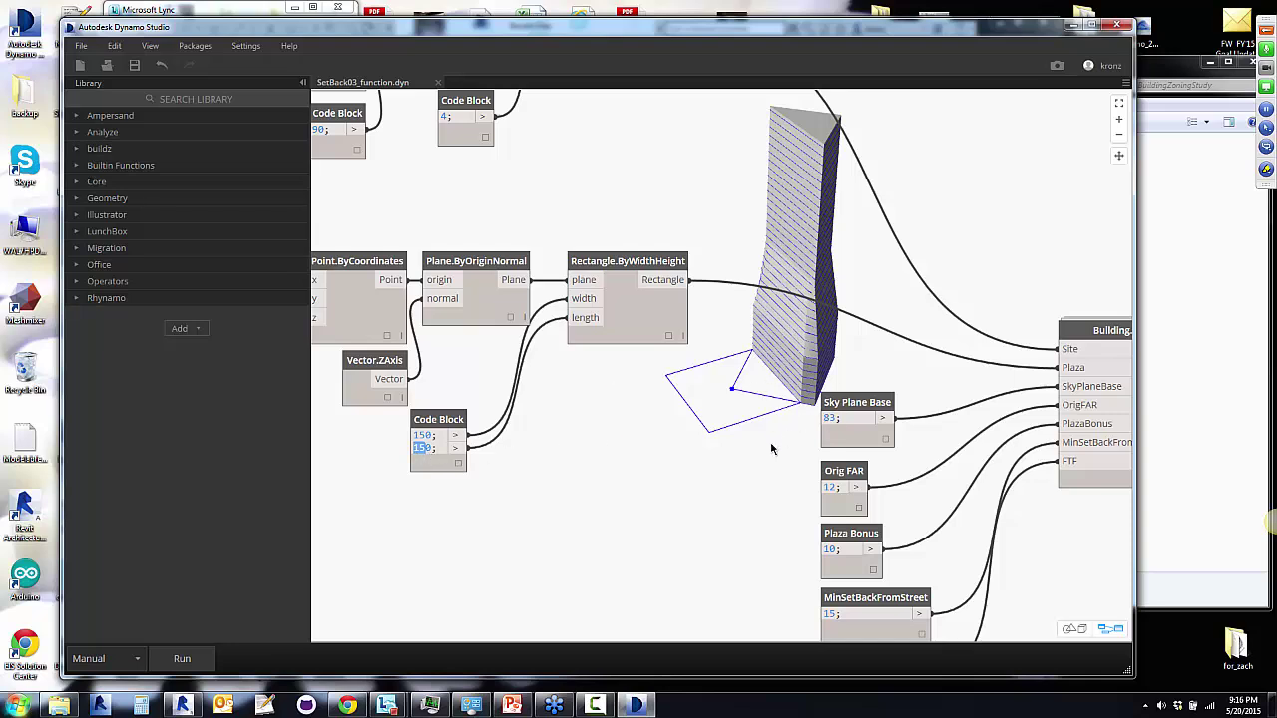
pyautogui.write('100')
pyautogui.click(521, 469)
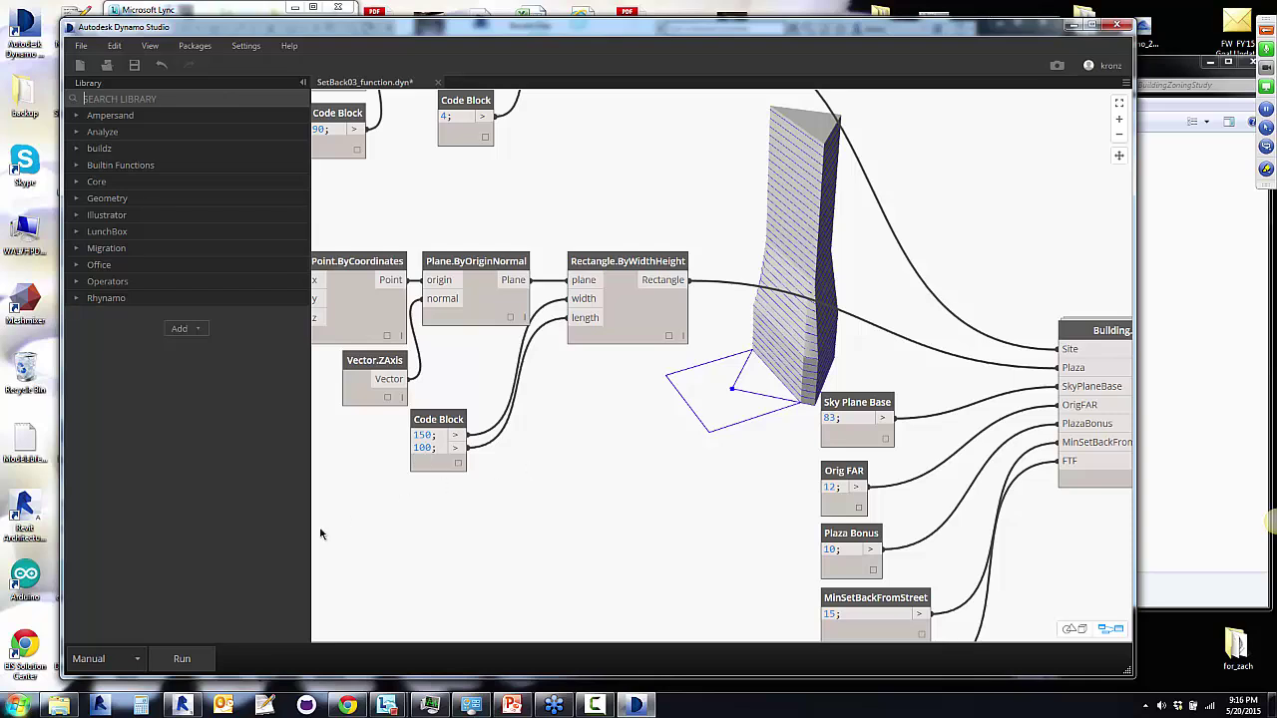
pyautogui.click(181, 659)
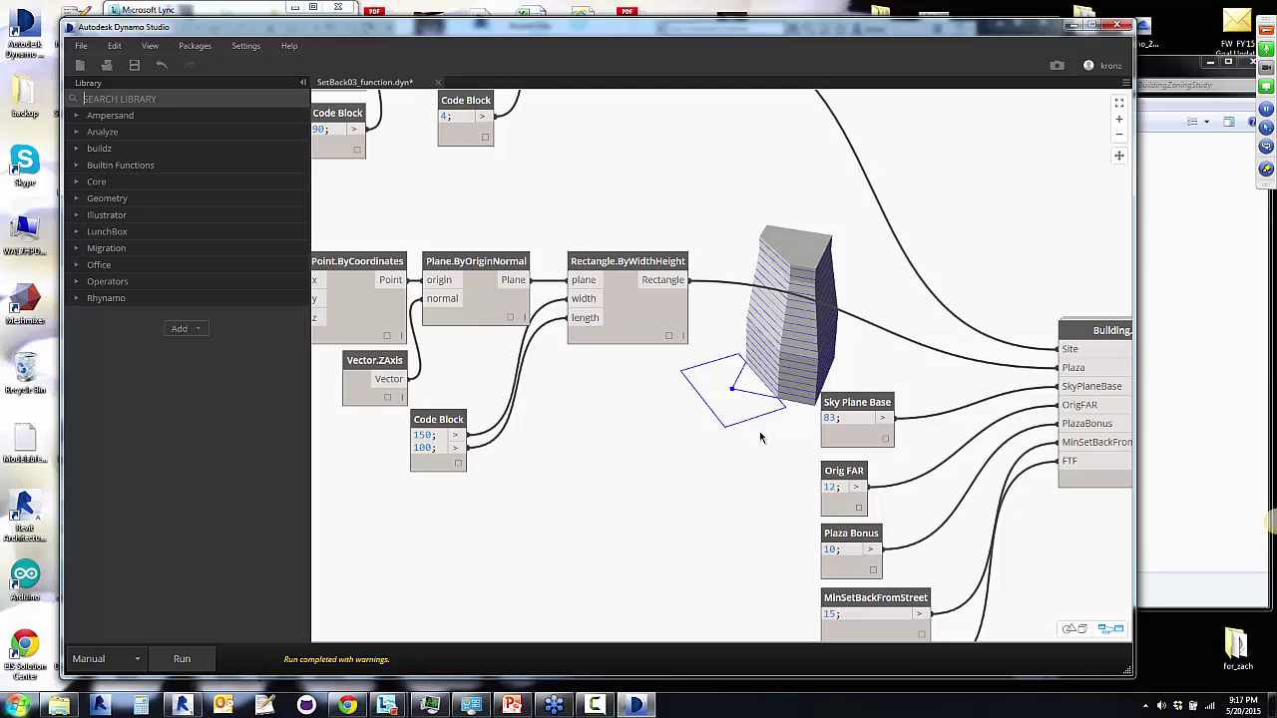
# Set the plaza's second dimension to 110 and rerun for a taller, slender tower.
pyautogui.scroll(-3, 759, 437)
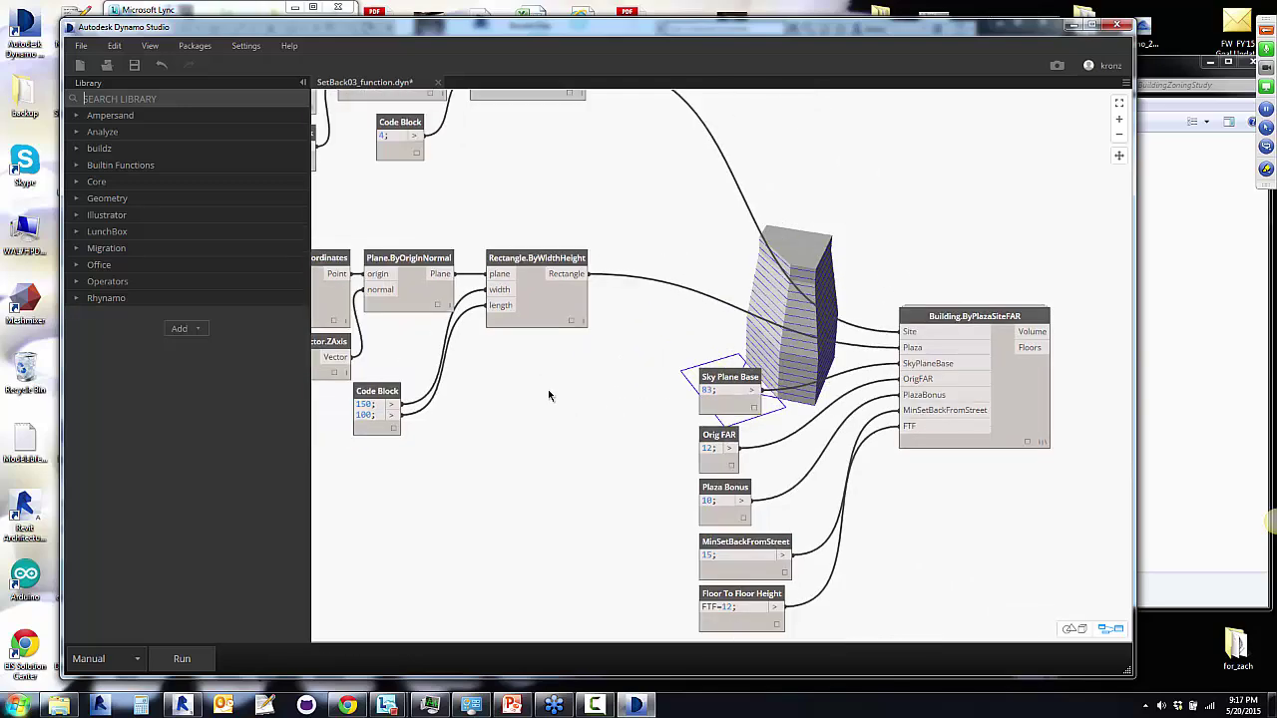
pyautogui.scroll(-3, 547, 396)
pyautogui.scroll(-1, 588, 529)
pyautogui.scroll(5, 522, 525)
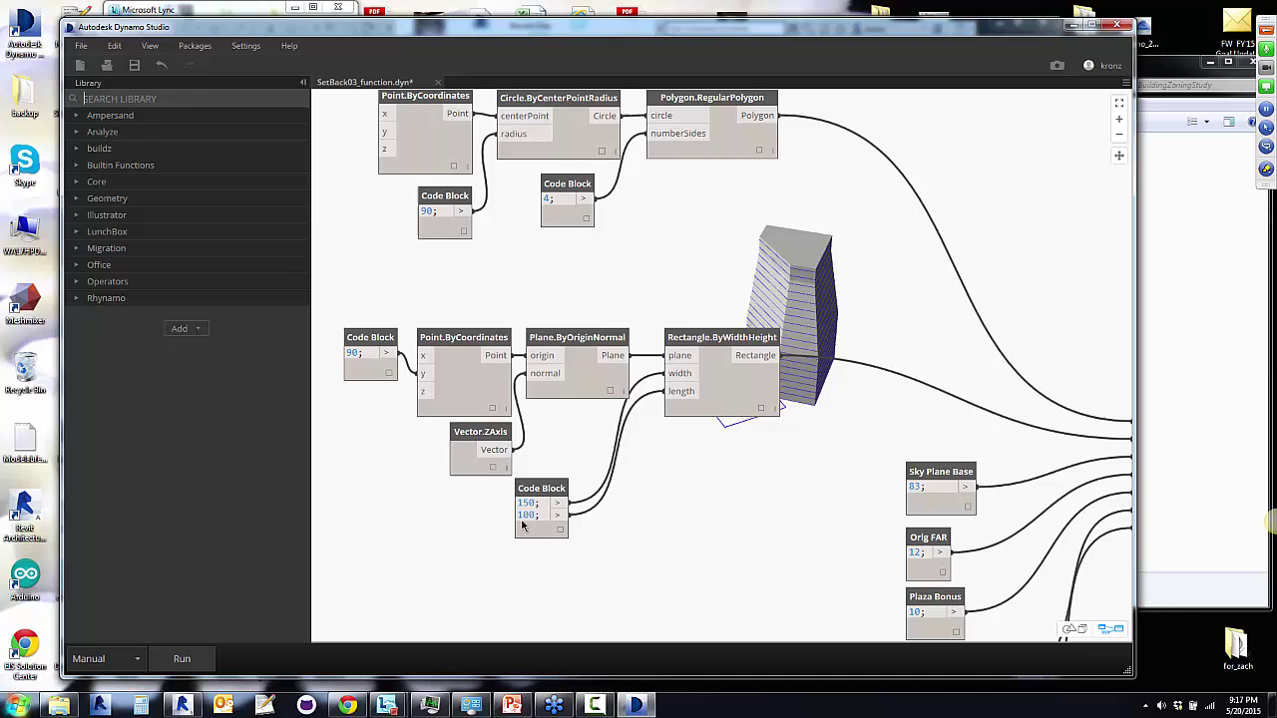
pyautogui.click(525, 515)
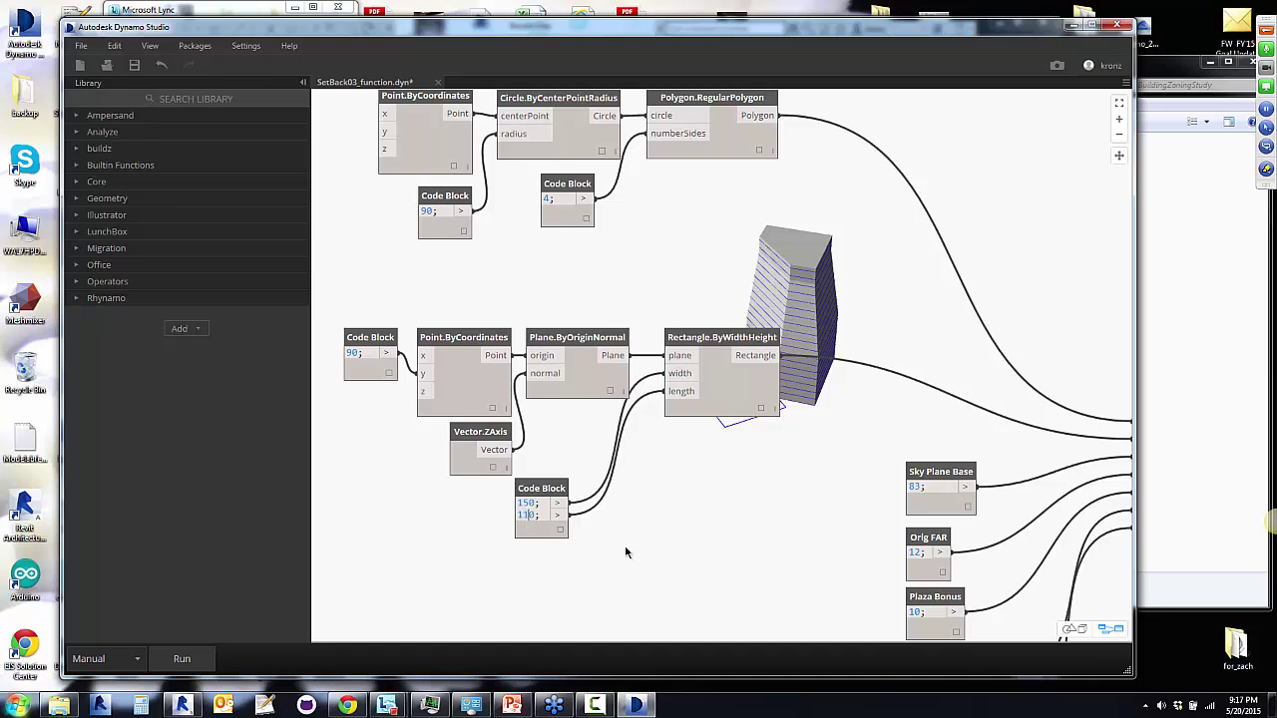
pyautogui.click(659, 540)
pyautogui.click(200, 658)
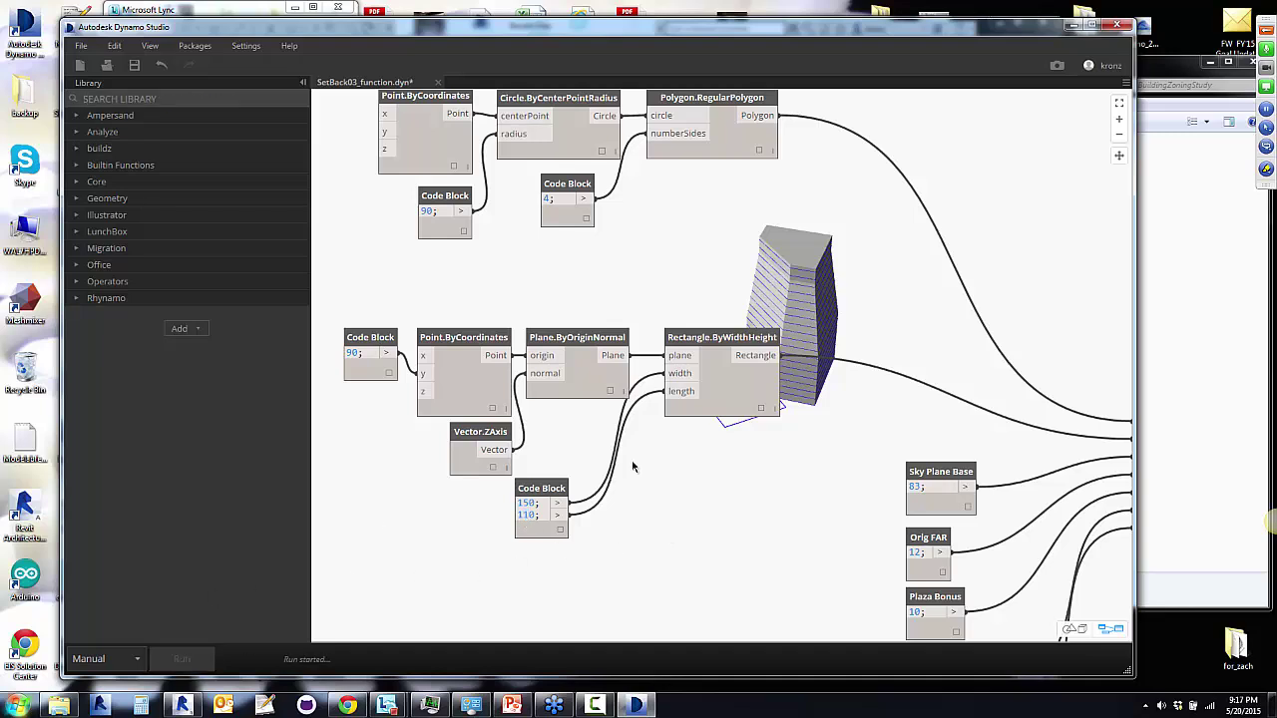
# Center Building.ByPlazaSiteFAR, its input number nodes and the upstream plaza rectangle node in view.
pyautogui.moveTo(685, 467); pyautogui.dragTo(536, 503, button='middle')
pyautogui.moveTo(893, 412); pyautogui.dragTo(724, 379, button='middle')
pyautogui.moveTo(974, 487); pyautogui.dragTo(717, 330, button='middle')
pyautogui.scroll(1, 717, 331)
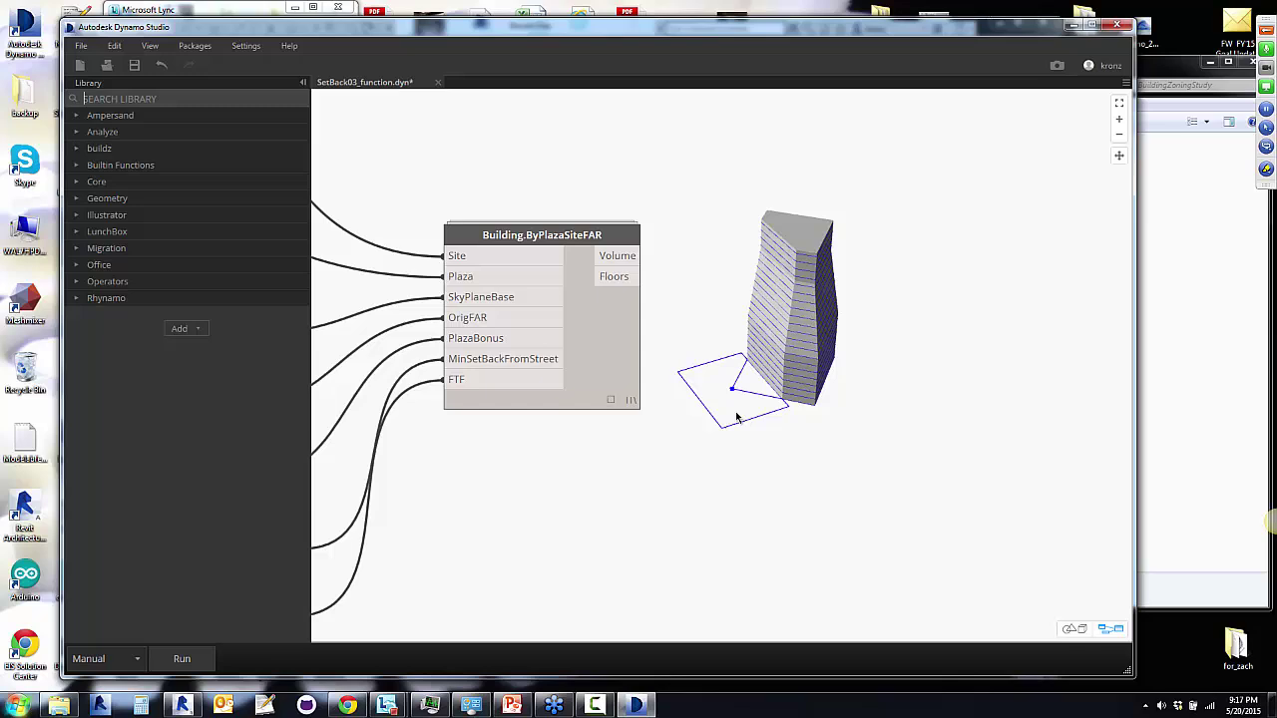
pyautogui.scroll(-2, 624, 482)
pyautogui.moveTo(624, 483); pyautogui.dragTo(794, 486, button='middle')
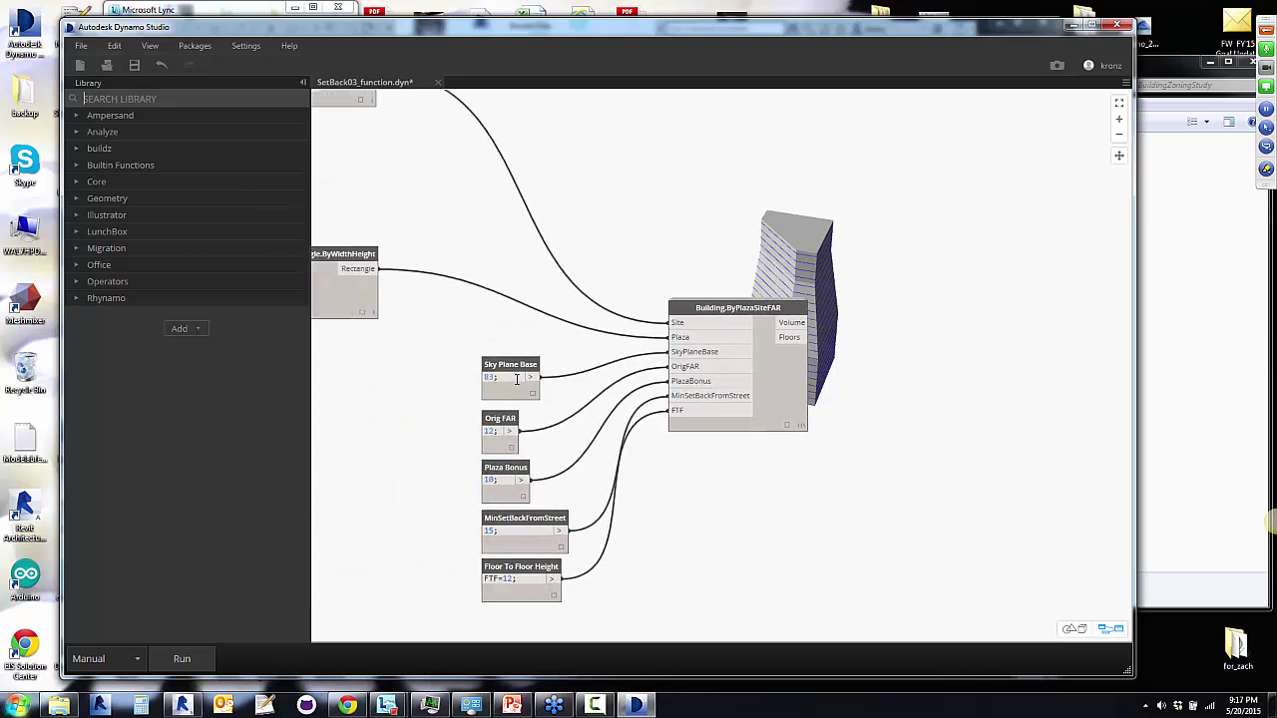
pyautogui.scroll(-3, 467, 323)
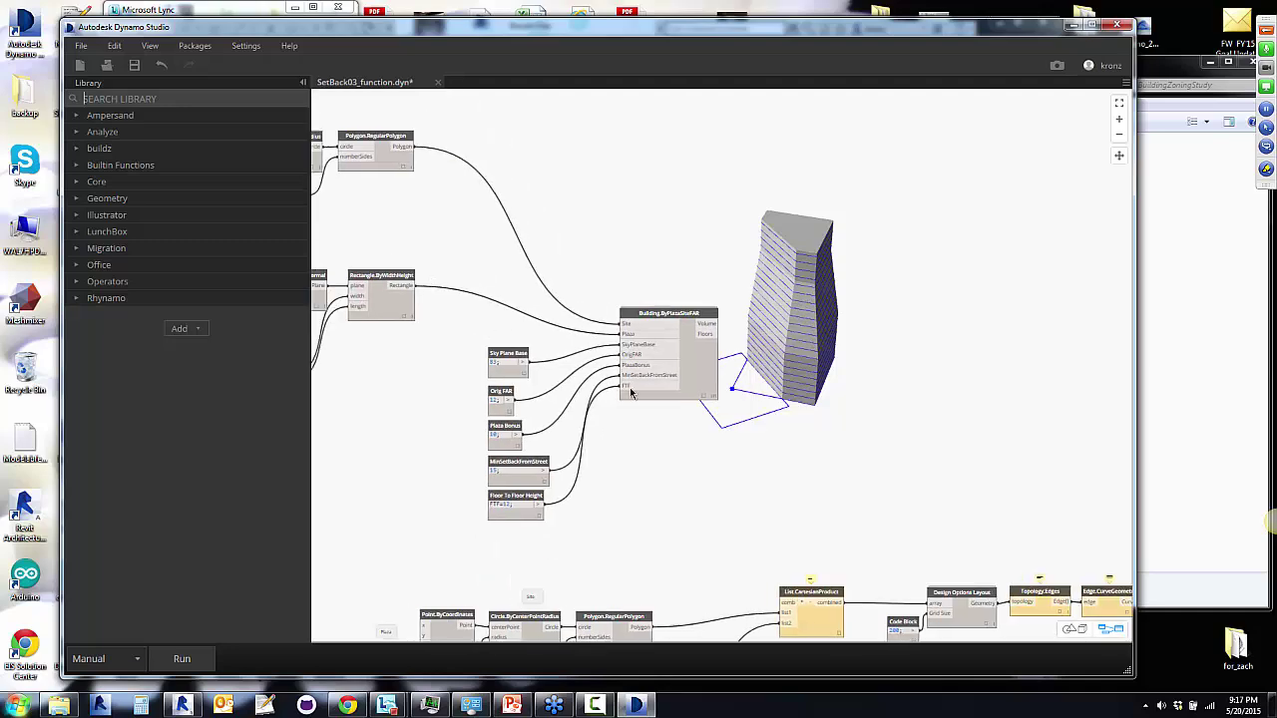
pyautogui.moveTo(317, 329); pyautogui.dragTo(571, 451)
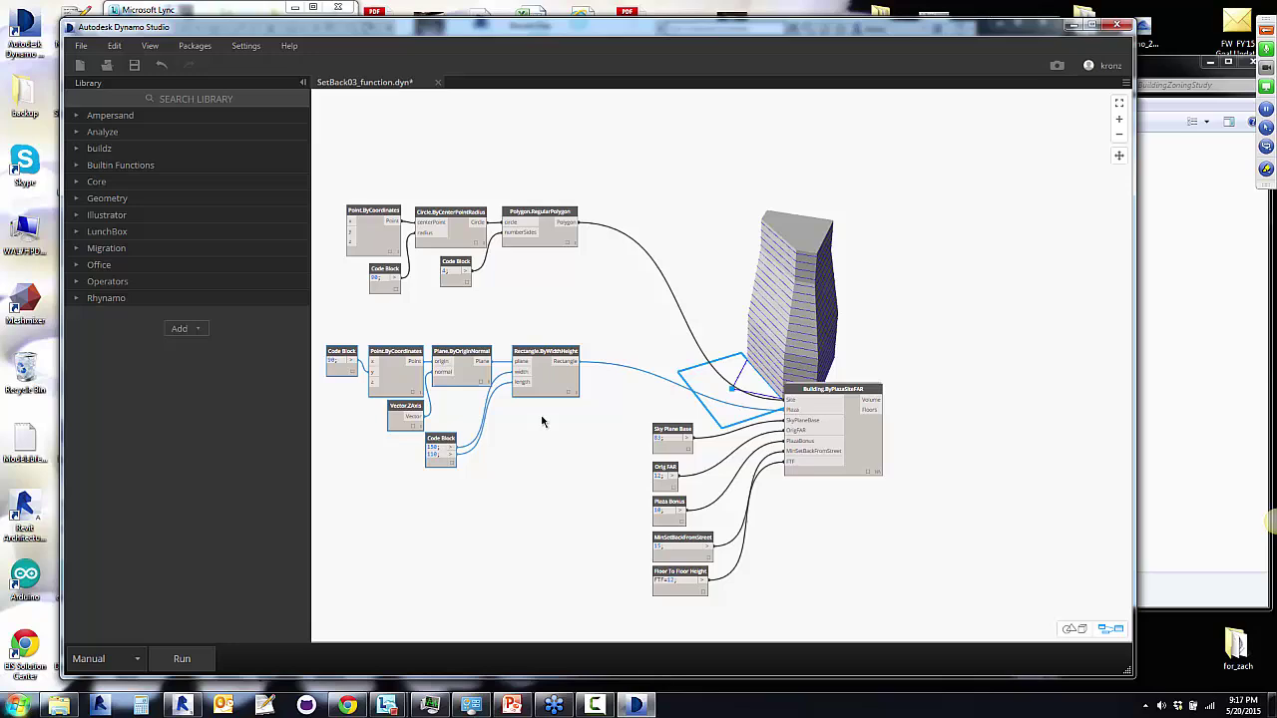
pyautogui.rightClick(543, 420)
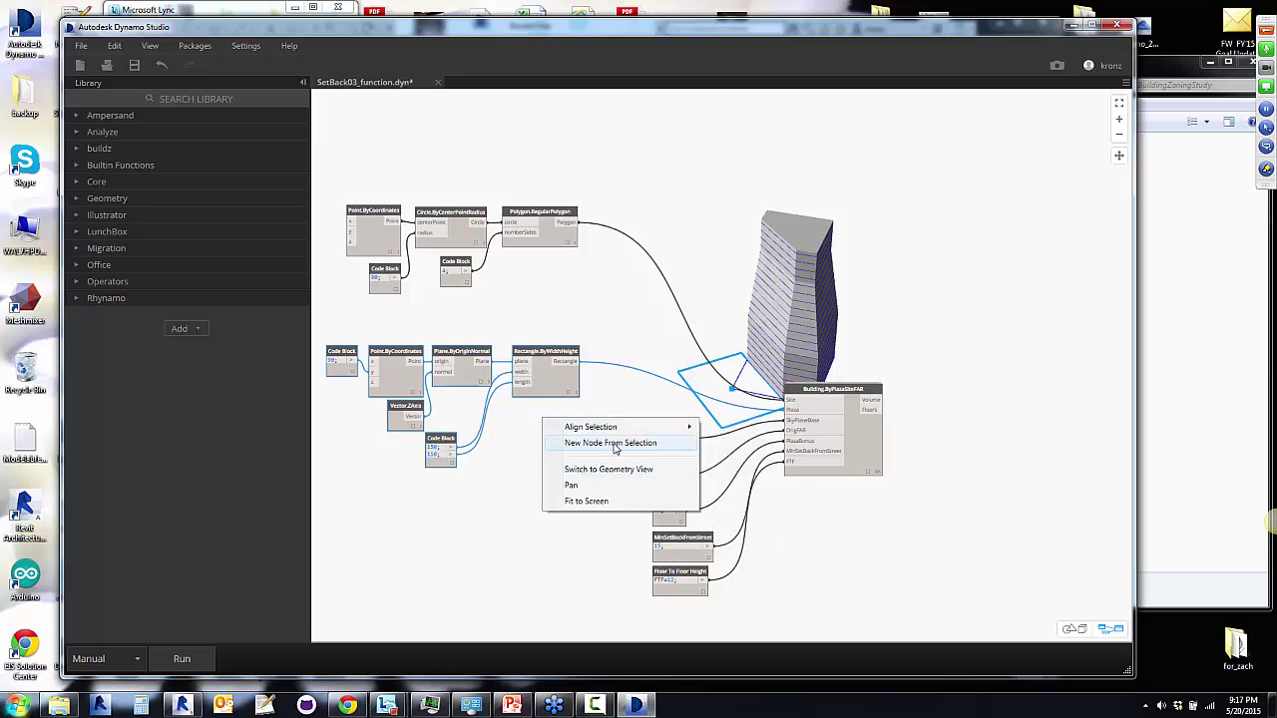
pyautogui.click(520, 459)
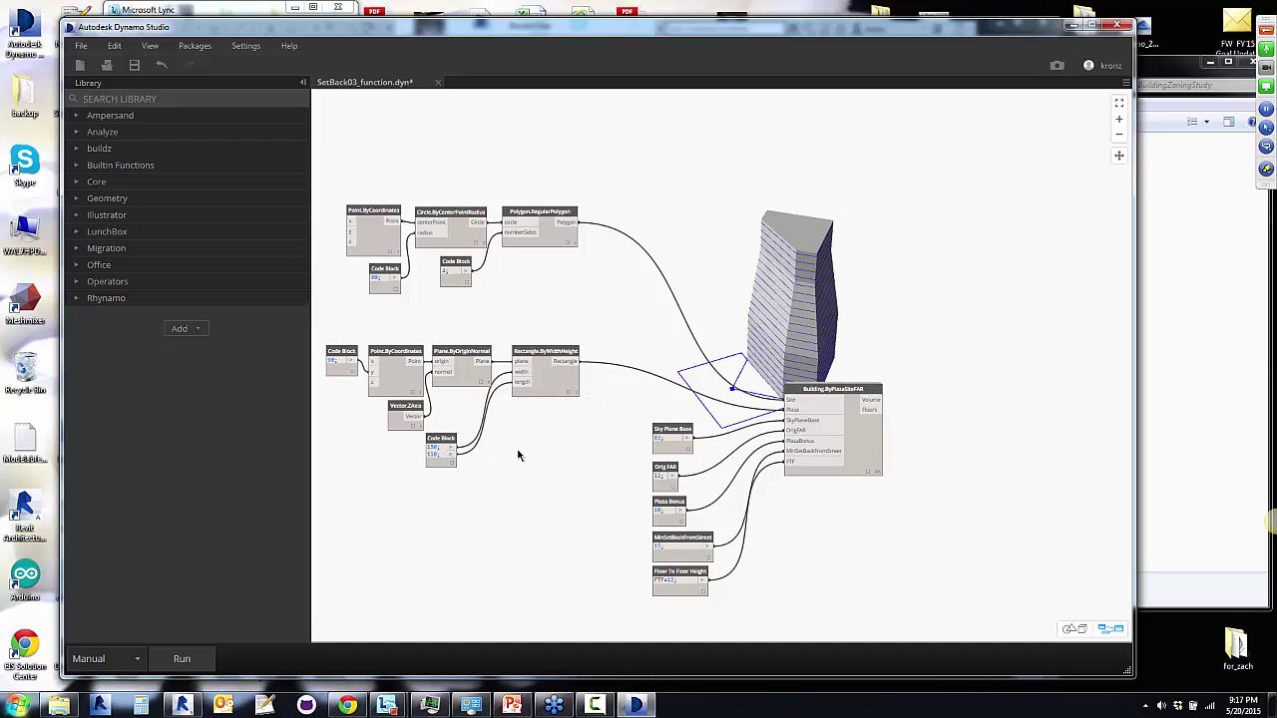
pyautogui.scroll(4, 942, 538)
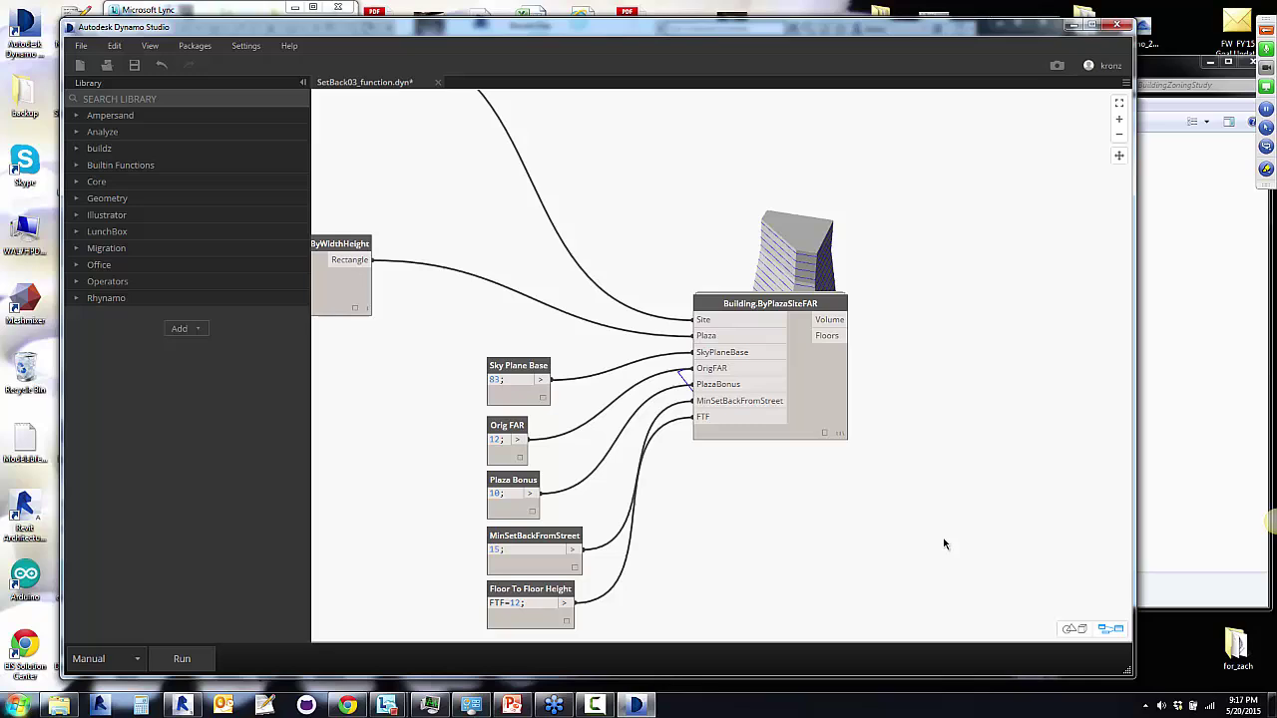
pyautogui.click(811, 375)
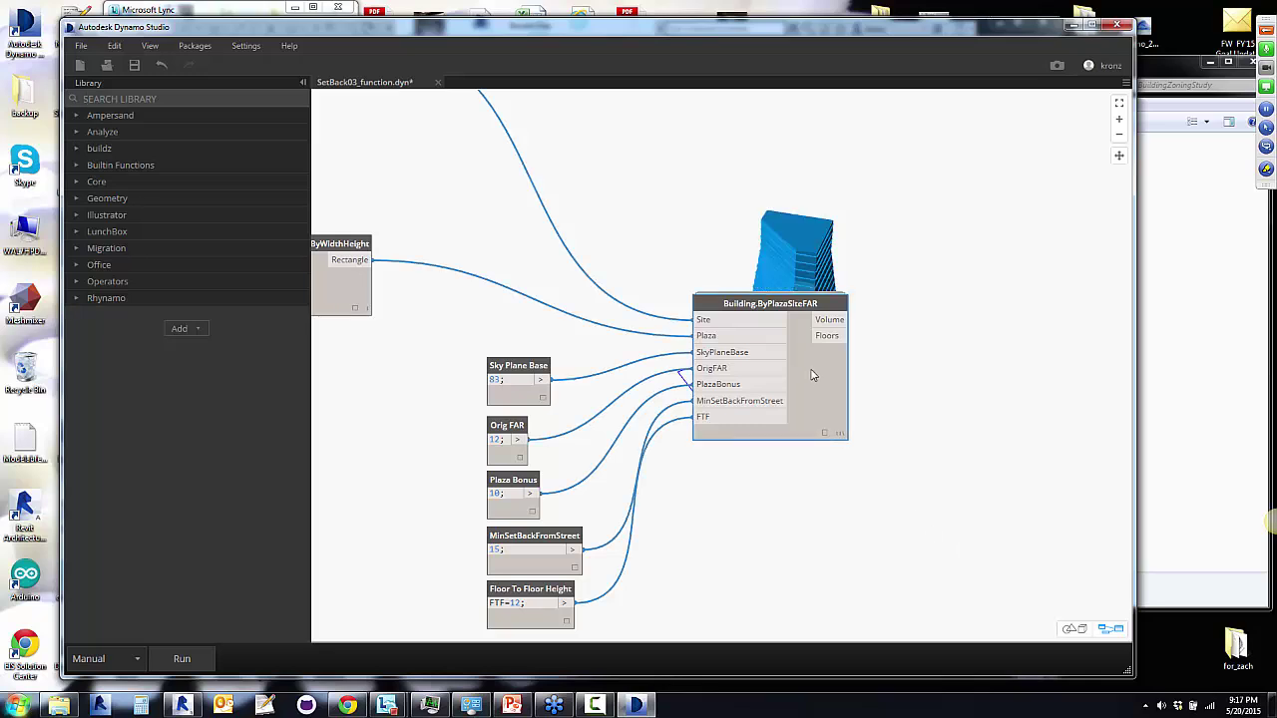
# Open the Building.ByPlazaSiteFAR.dyf definition and survey its offsets, lofts and intersections.
pyautogui.doubleClick(811, 375)
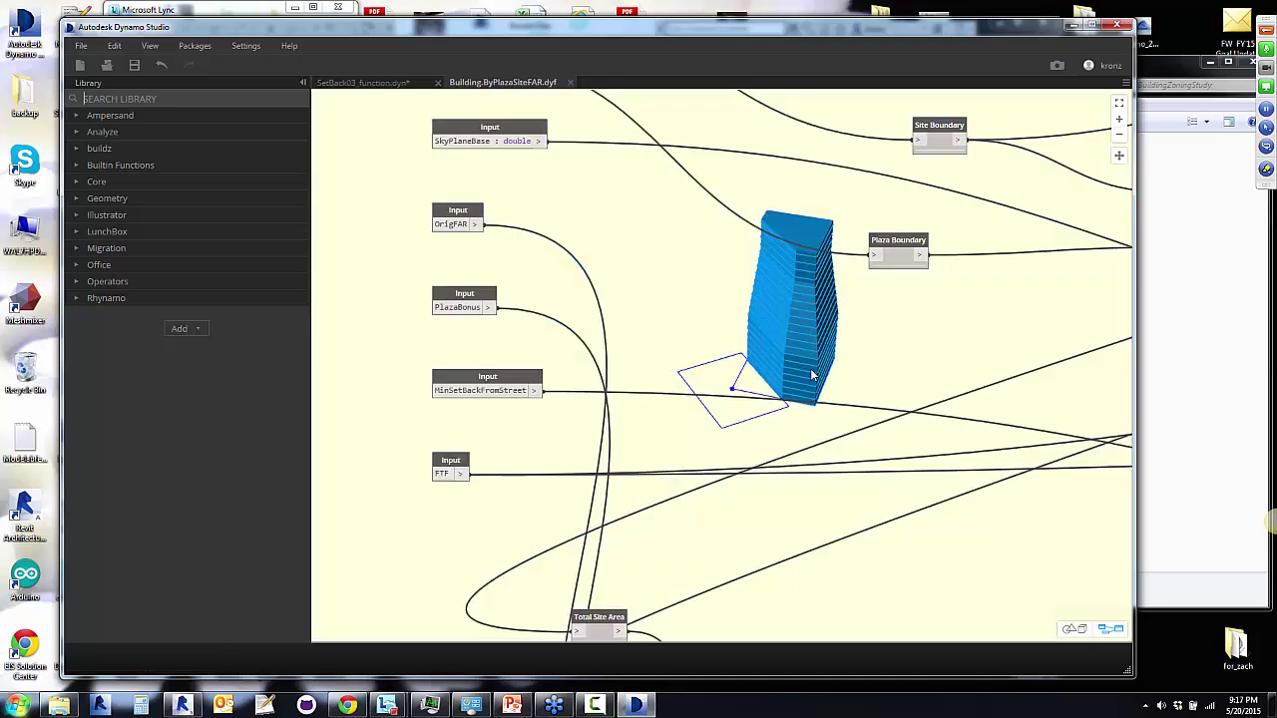
pyautogui.scroll(-2, 656, 305)
pyautogui.scroll(-3, 413, 296)
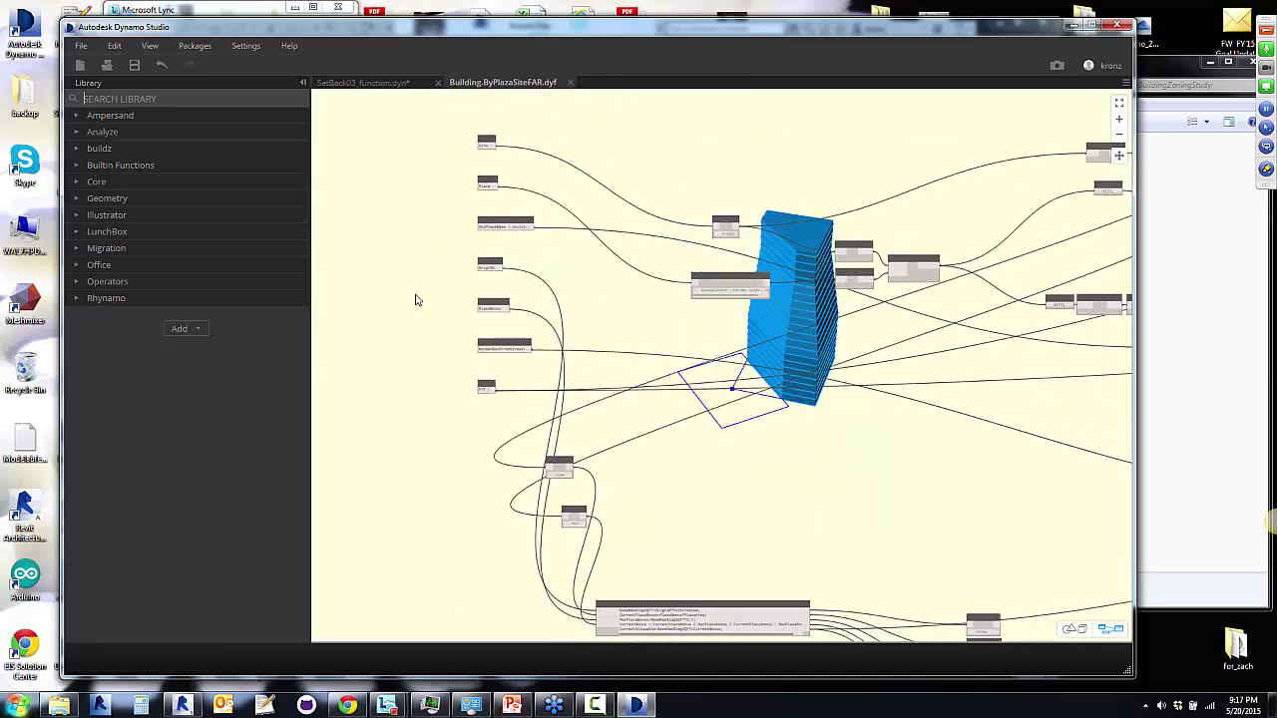
pyautogui.scroll(-3, 855, 386)
pyautogui.moveTo(892, 393); pyautogui.dragTo(571, 381, button='middle')
pyautogui.scroll(5, 584, 360)
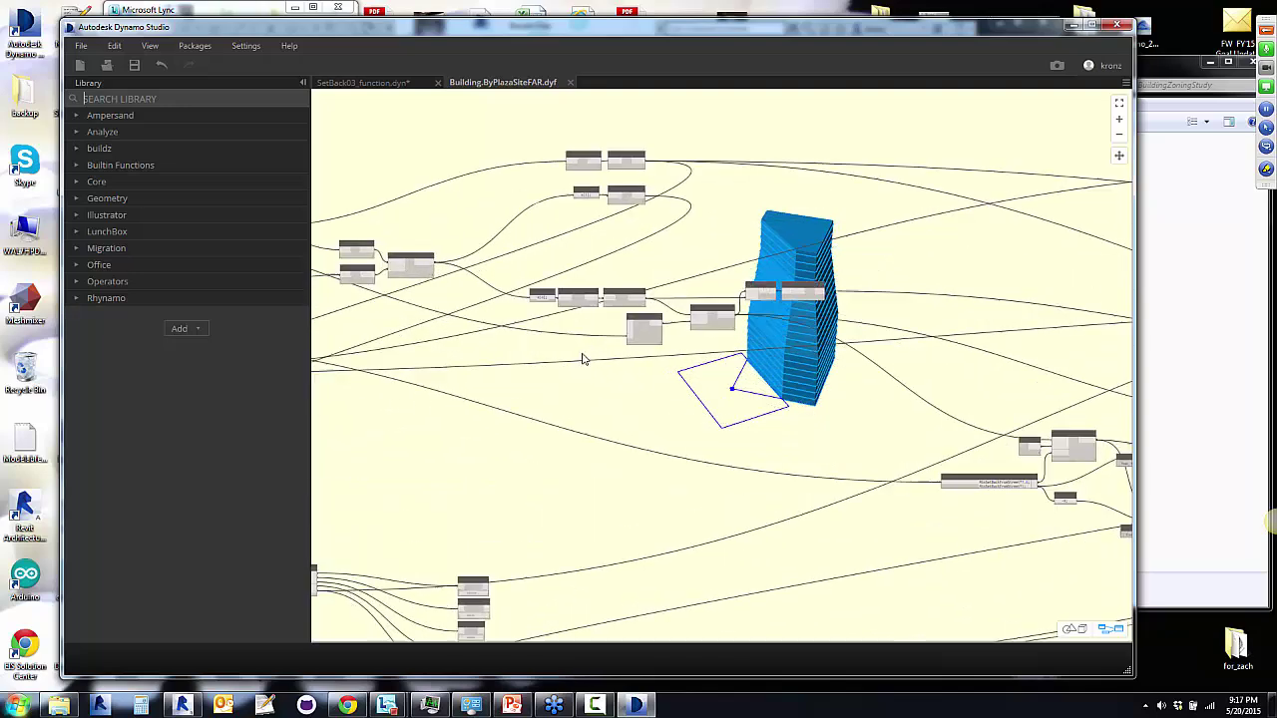
pyautogui.moveTo(940, 313); pyautogui.dragTo(459, 313, button='middle')
pyautogui.moveTo(863, 329); pyautogui.dragTo(436, 359, button='middle')
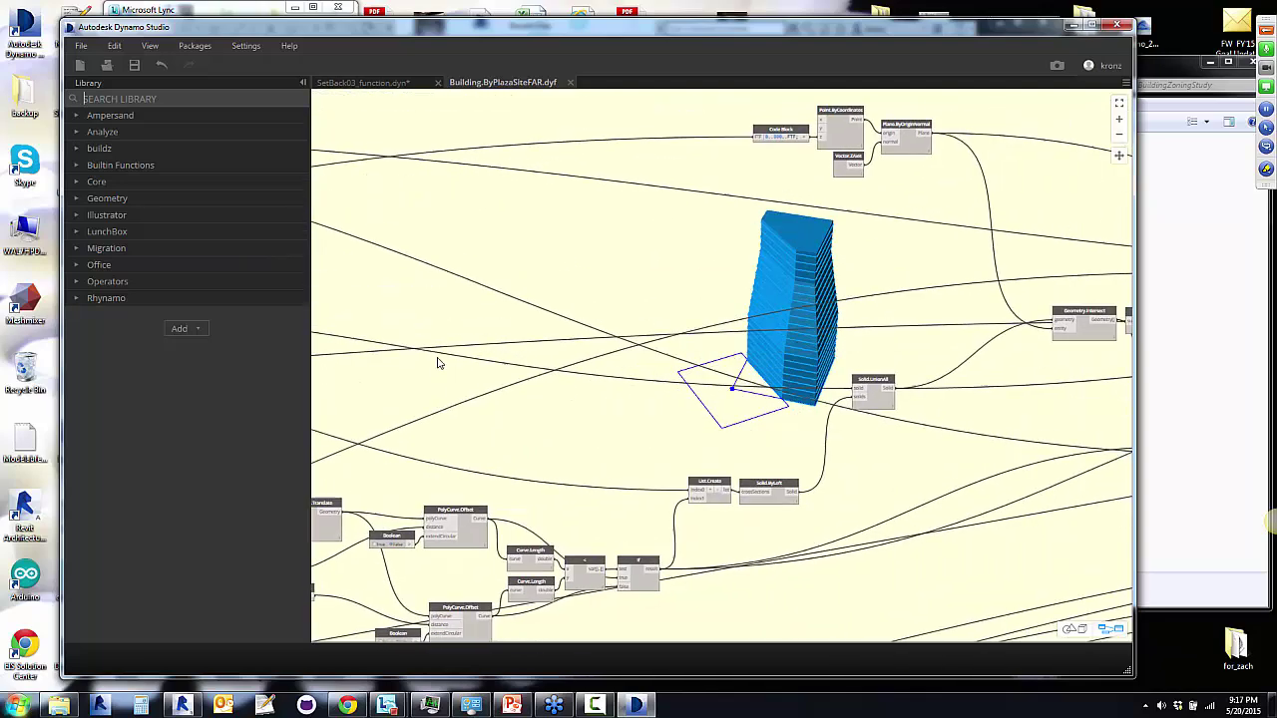
pyautogui.scroll(-2, 672, 331)
pyautogui.scroll(2, 826, 359)
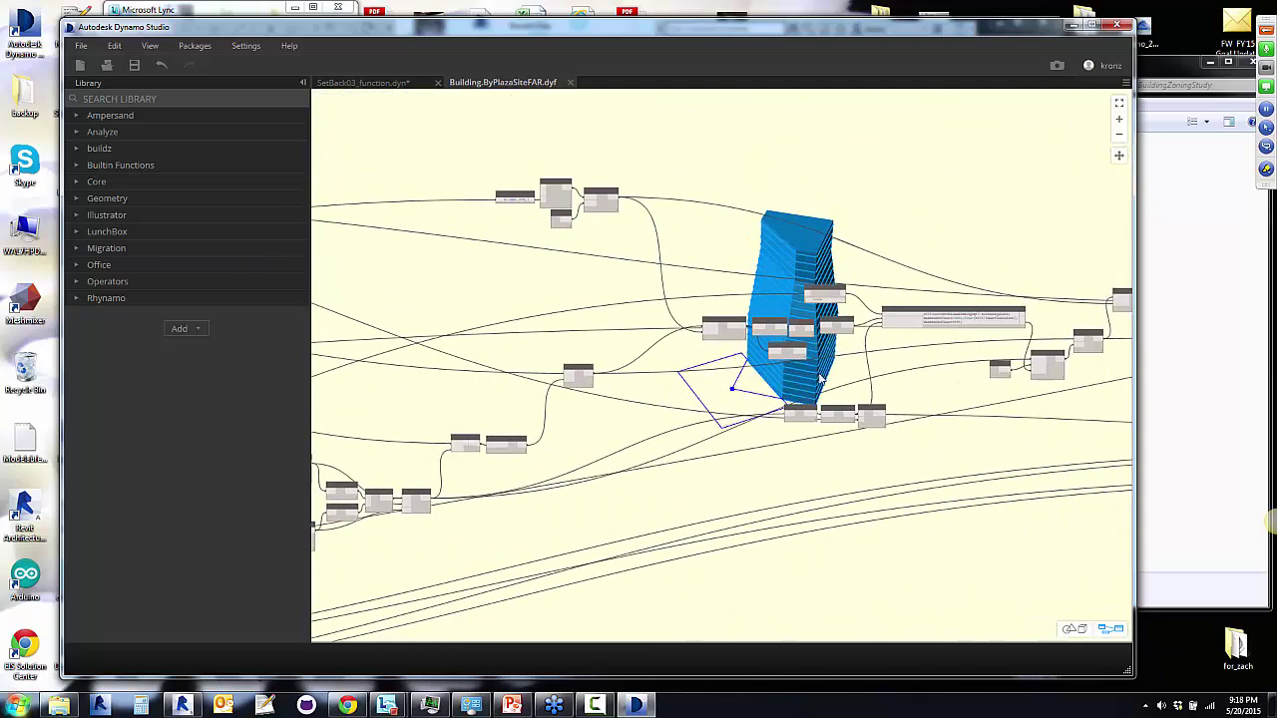
# Return to the main graph and unplug the Site and Plaza wires from Building.ByPlazaSiteFAR.
pyautogui.click(569, 84)
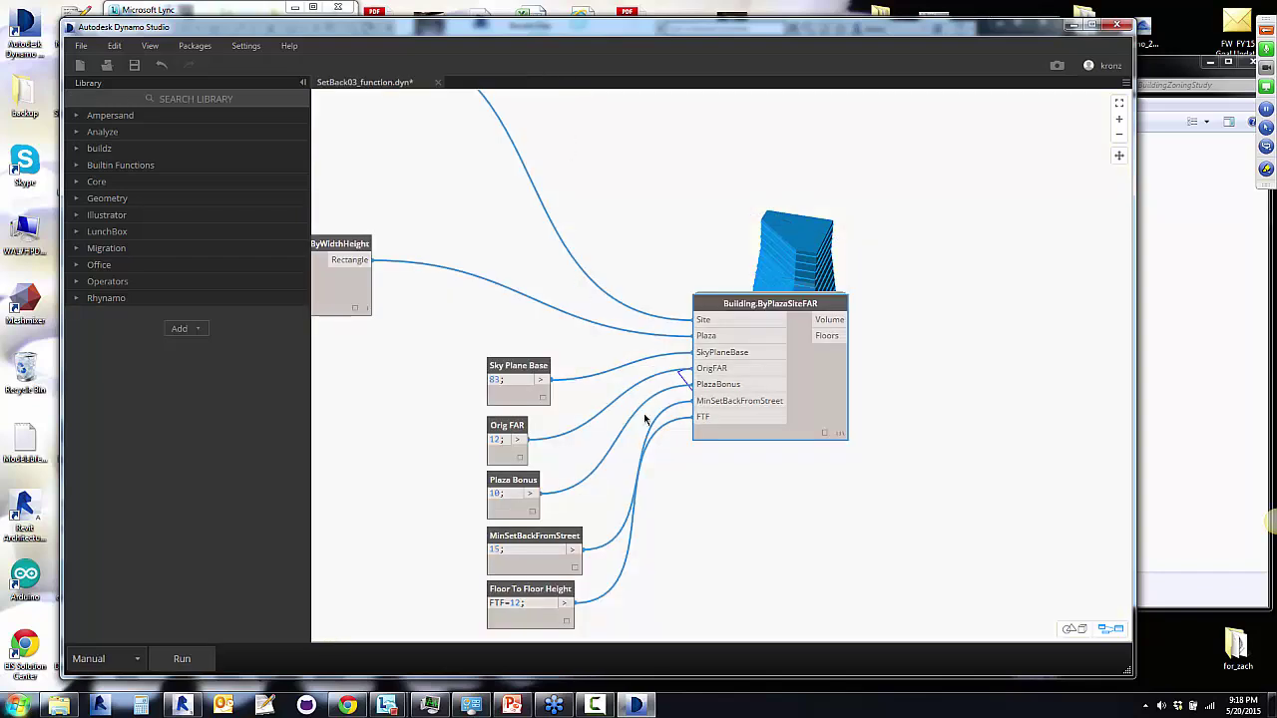
pyautogui.moveTo(811, 407); pyautogui.dragTo(883, 395)
pyautogui.scroll(-1, 817, 539)
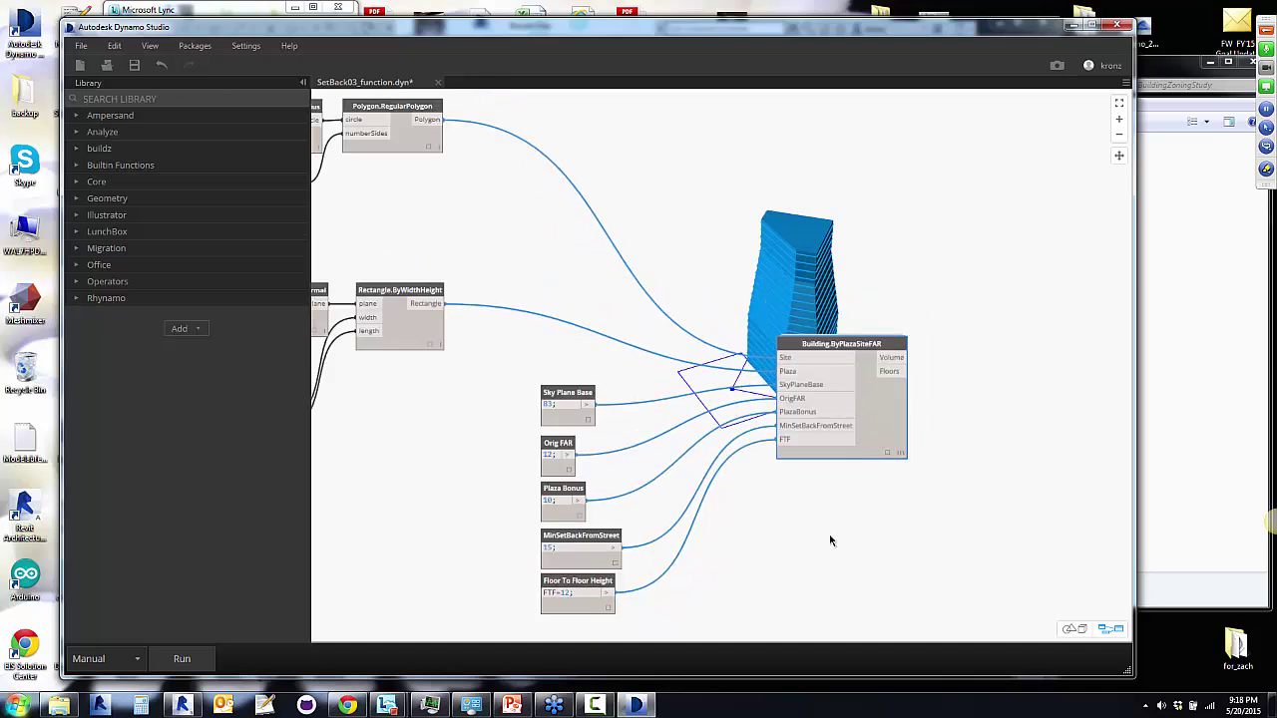
pyautogui.moveTo(829, 539); pyautogui.dragTo(584, 428, button='middle')
pyautogui.scroll(-1, 604, 421)
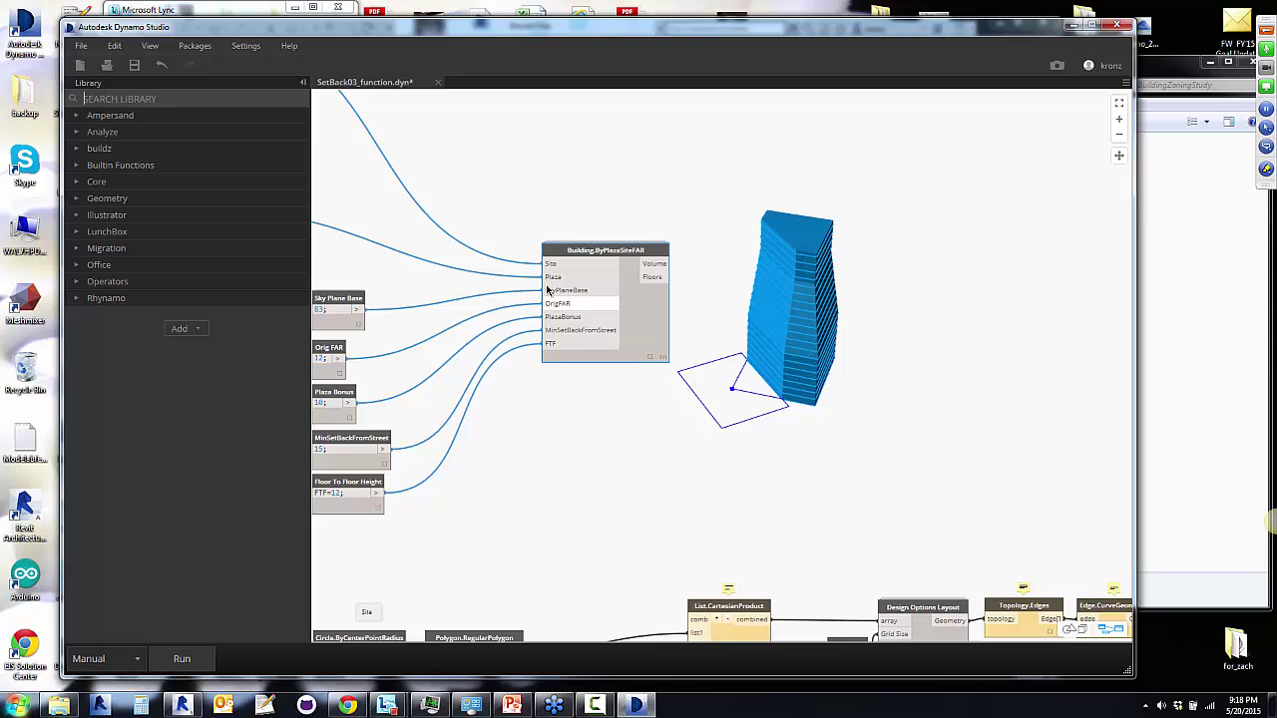
pyautogui.click(547, 276)
pyautogui.click(534, 262)
pyautogui.click(546, 263)
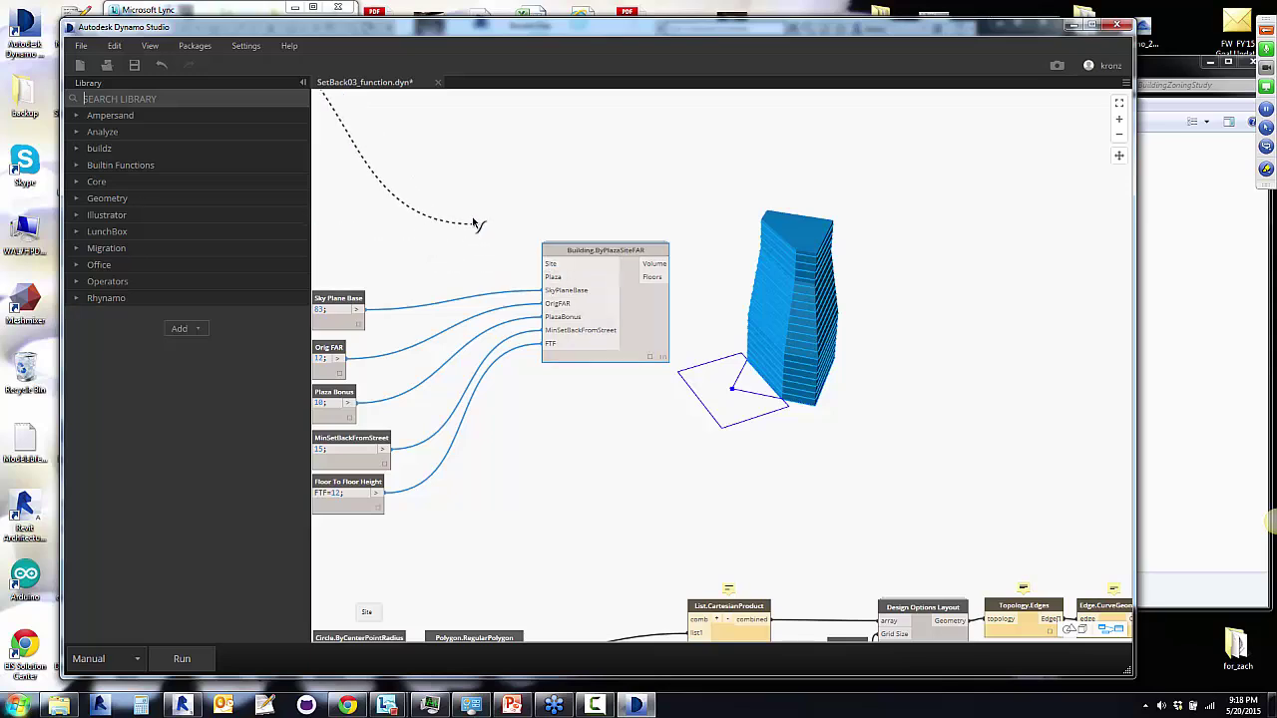
pyautogui.click(477, 225)
# Turn off Preview on the Building.ByPlazaSiteFAR node.
pyautogui.moveTo(643, 323); pyautogui.dragTo(691, 482)
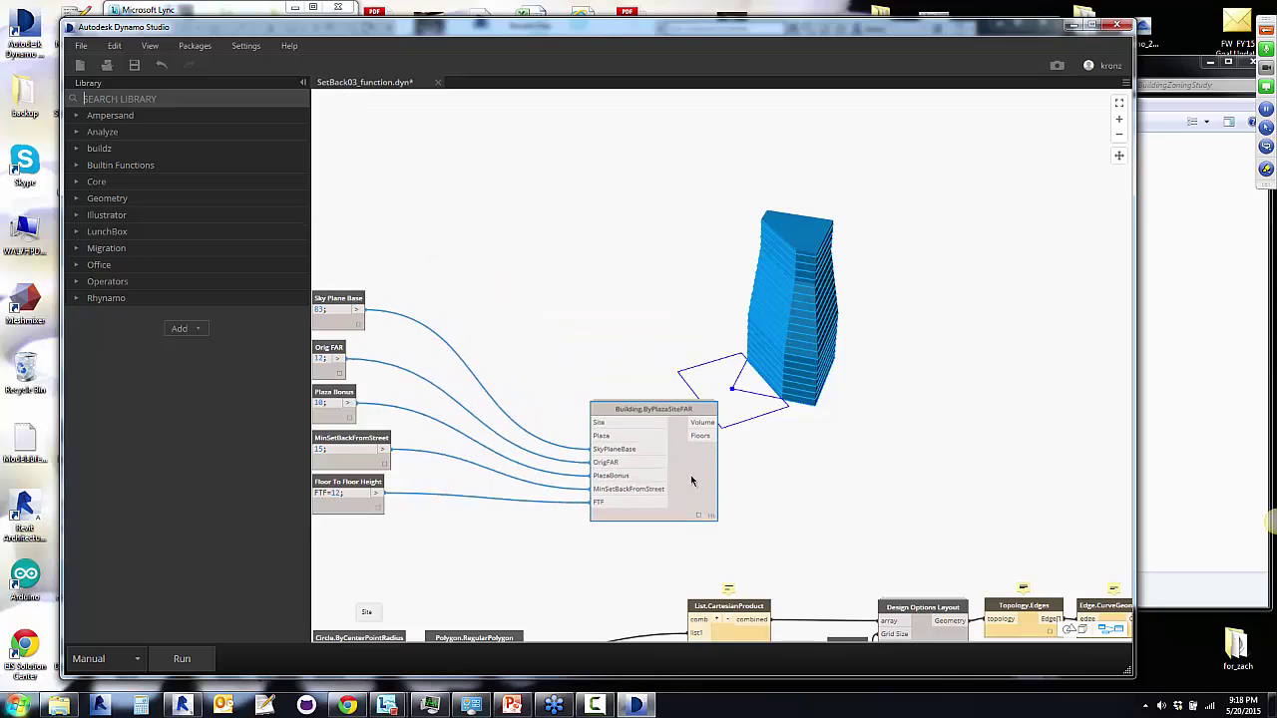
pyautogui.moveTo(758, 507); pyautogui.dragTo(735, 347, button='middle')
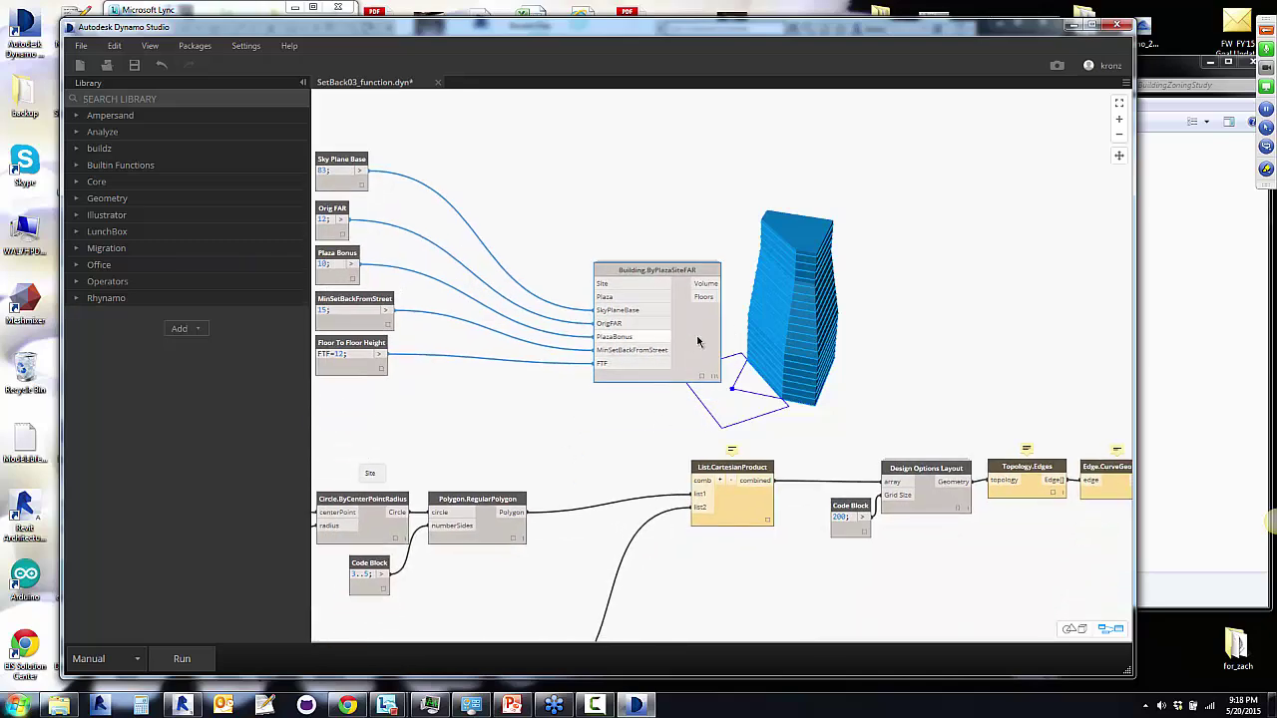
pyautogui.moveTo(699, 341); pyautogui.dragTo(633, 339)
pyautogui.rightClick(634, 339)
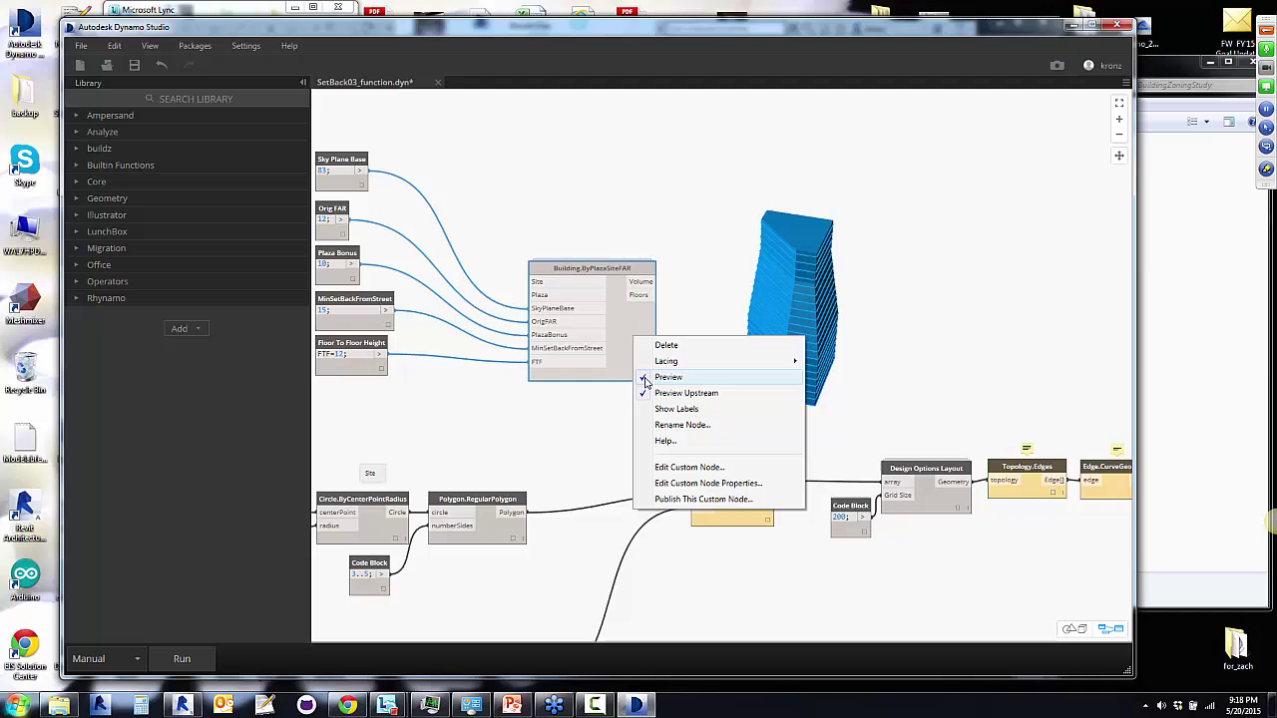
pyautogui.click(666, 377)
# Wire the building's Volume output into List.CartesianProduct's list1 input.
pyautogui.moveTo(617, 342); pyautogui.dragTo(602, 358)
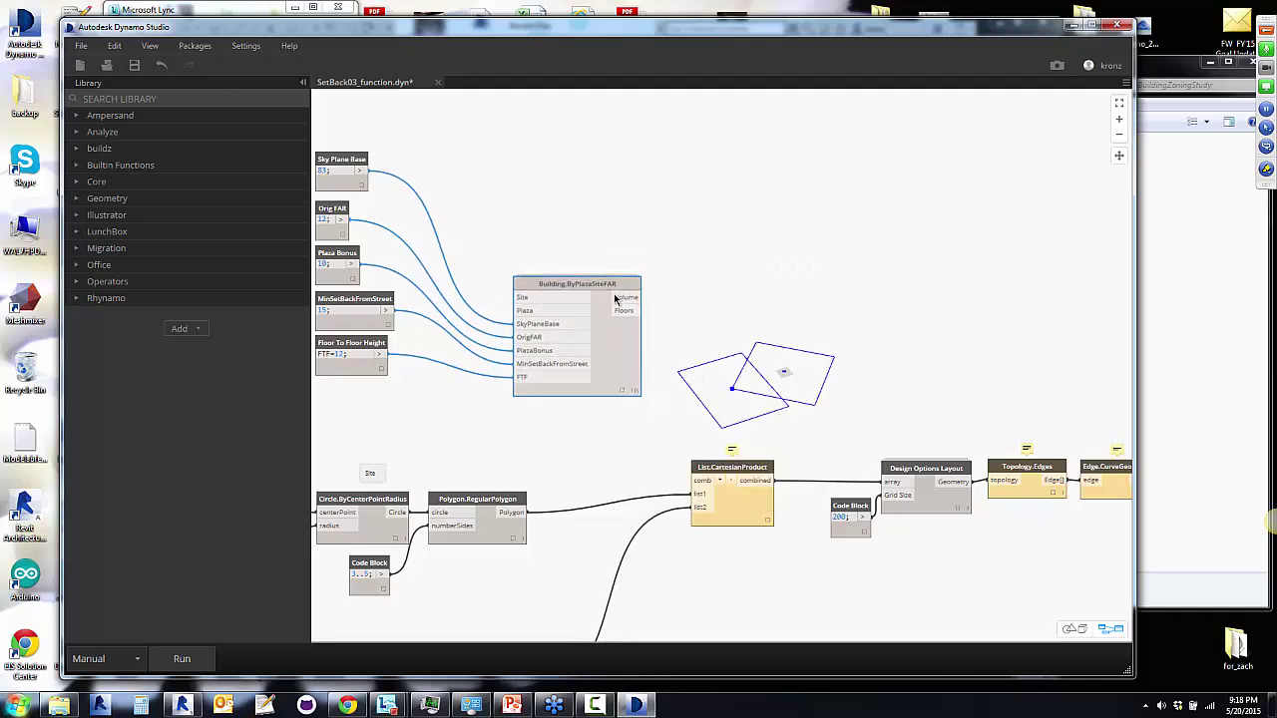
pyautogui.click(639, 297)
pyautogui.click(698, 481)
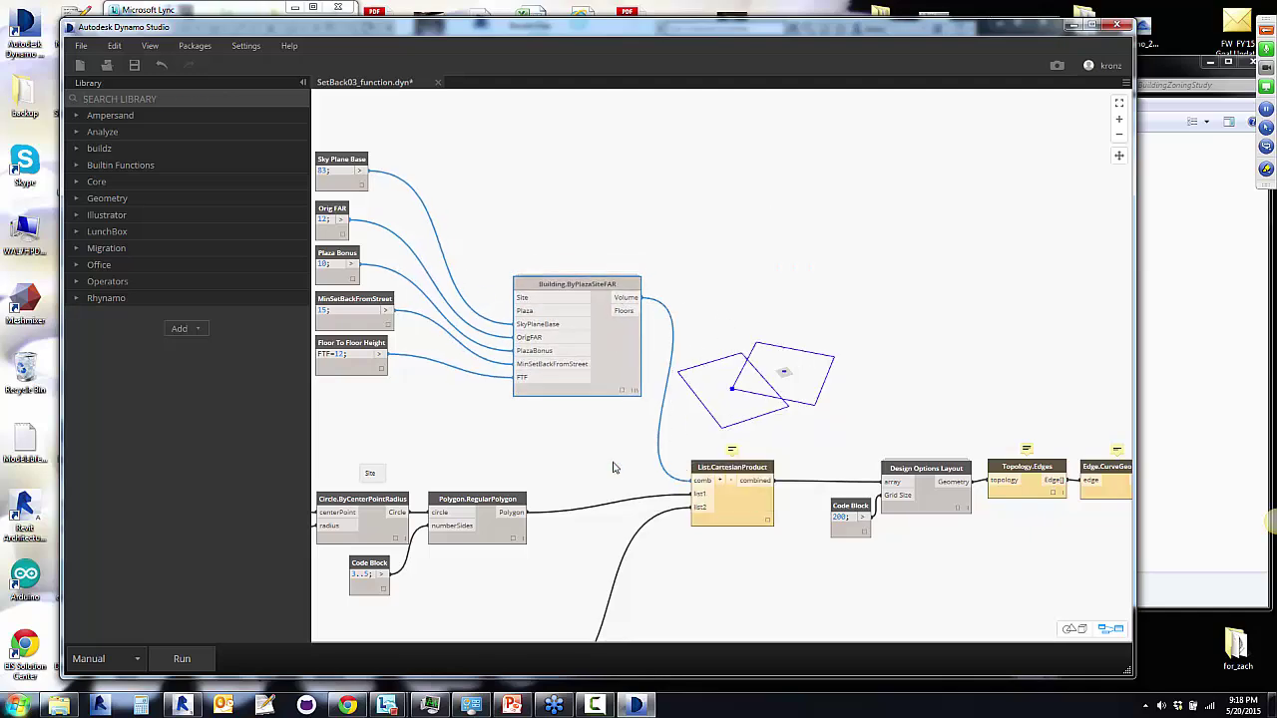
pyautogui.moveTo(612, 465); pyautogui.dragTo(739, 329, button='middle')
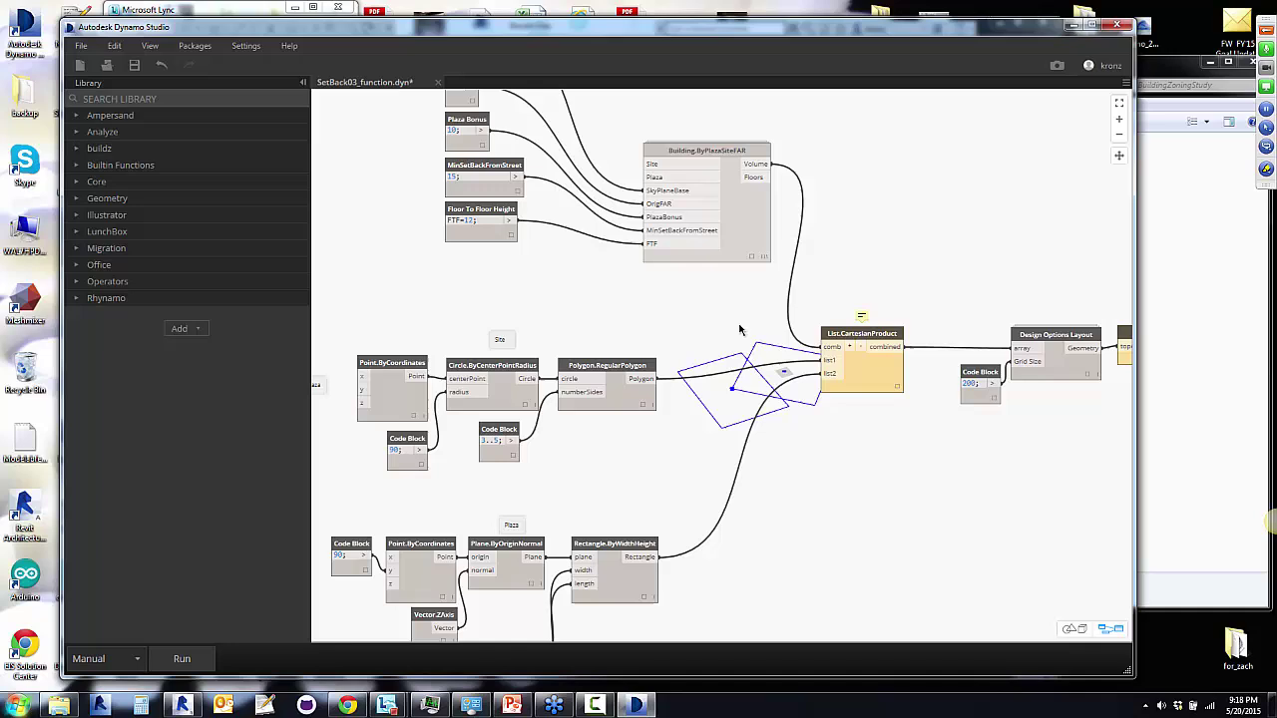
# Run the graph and orbit the preview to inspect the generated towers.
pyautogui.click(182, 659)
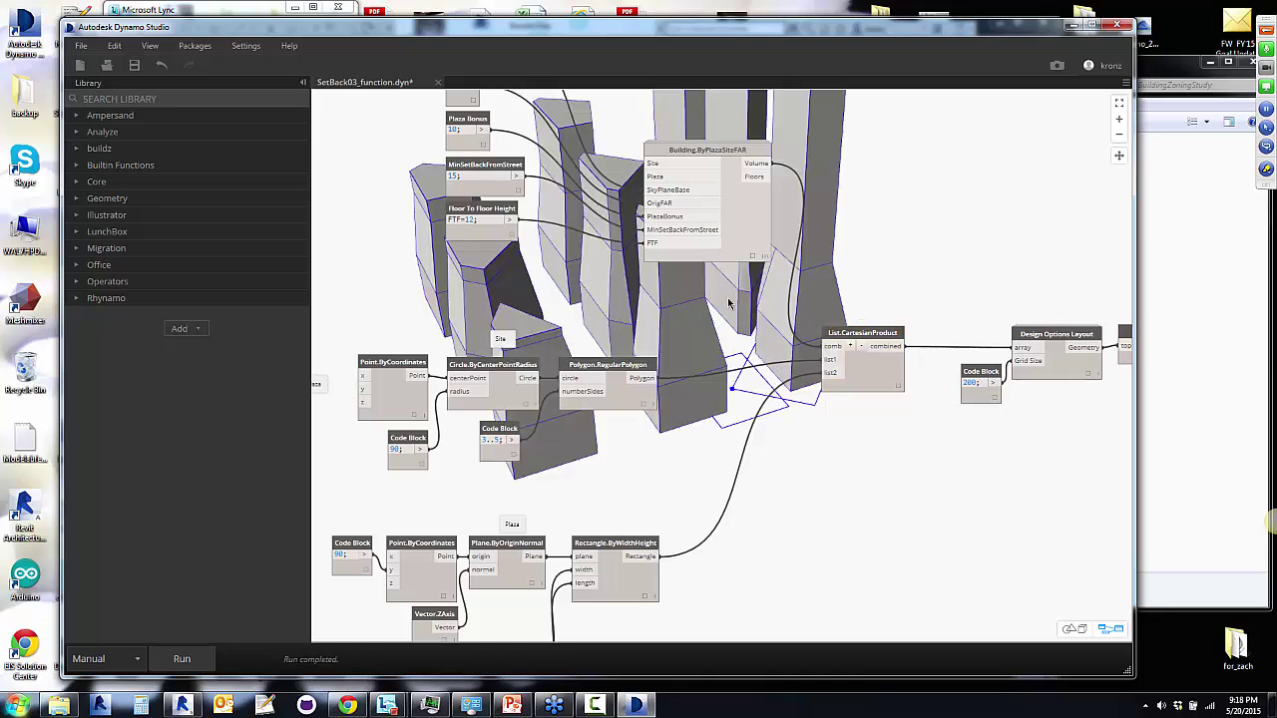
pyautogui.moveTo(706, 312); pyautogui.dragTo(659, 379, button='right')
pyautogui.scroll(-3, 649, 394)
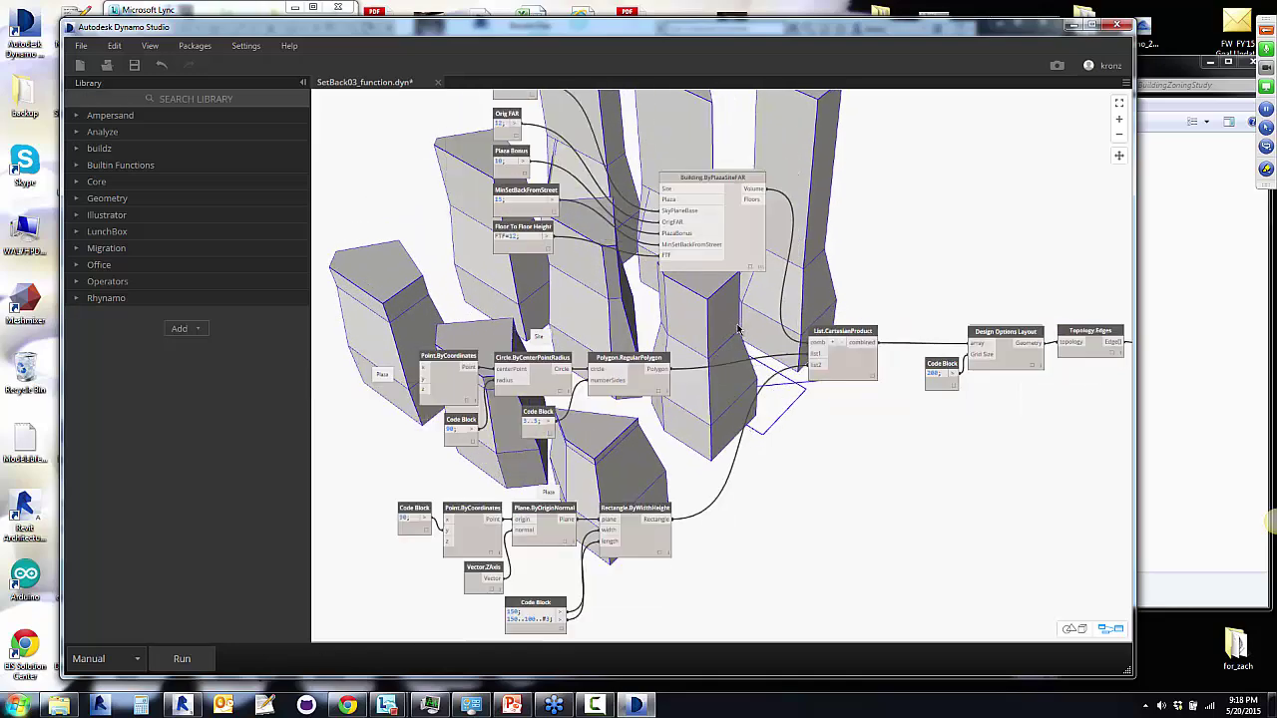
pyautogui.moveTo(641, 403); pyautogui.dragTo(573, 468, button='middle')
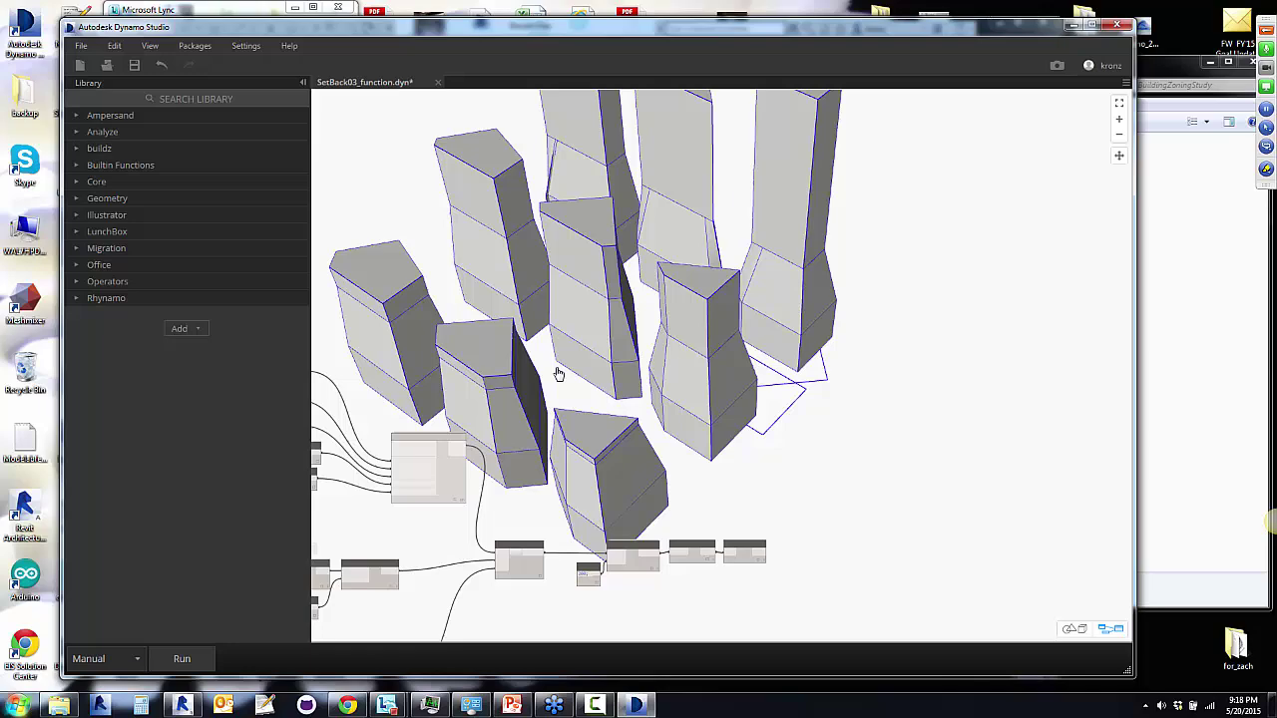
pyautogui.scroll(2, 544, 359)
pyautogui.moveTo(521, 342); pyautogui.dragTo(668, 349, button='right')
pyautogui.moveTo(668, 349); pyautogui.dragTo(598, 326, button='middle')
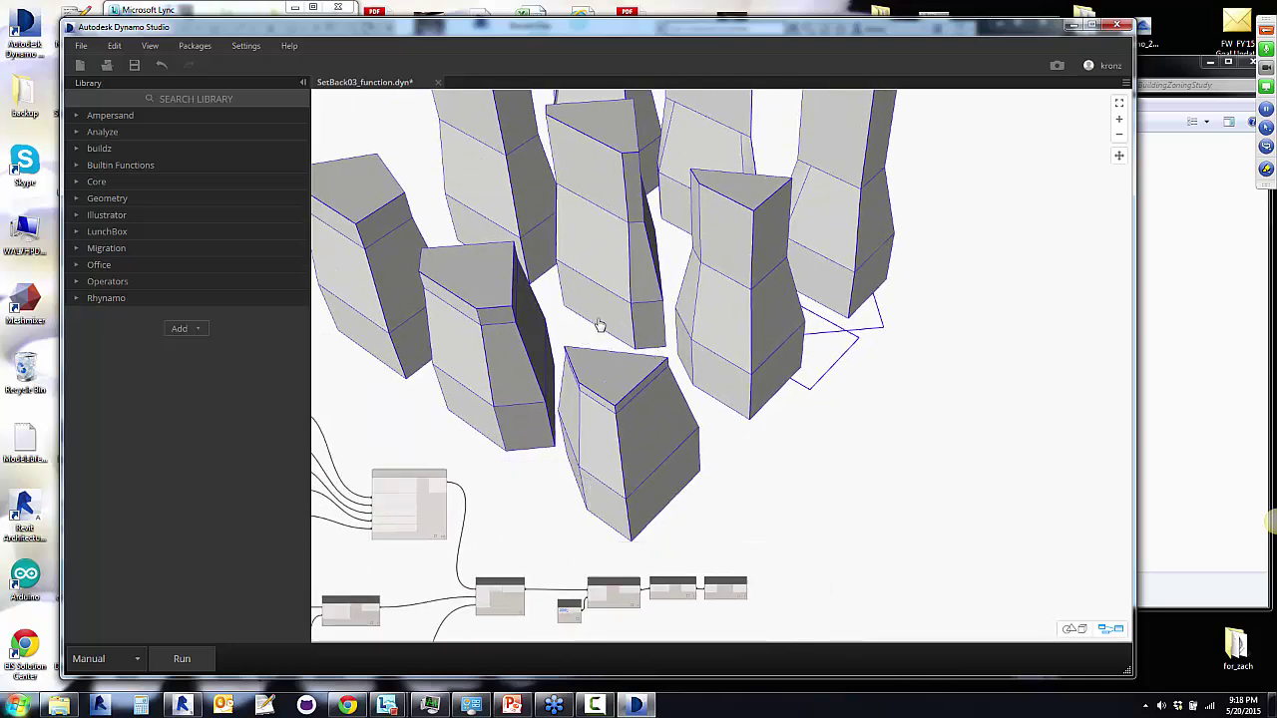
pyautogui.scroll(-6, 598, 326)
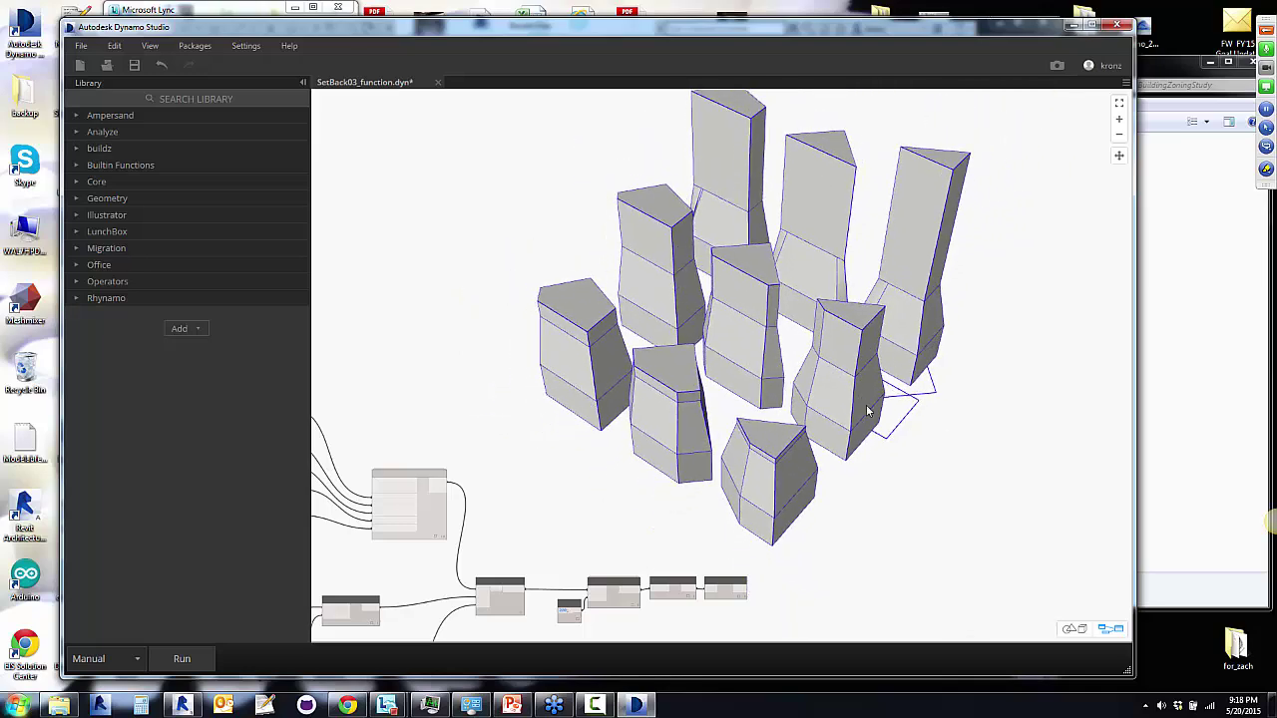
pyautogui.moveTo(868, 409); pyautogui.dragTo(834, 375, button='right')
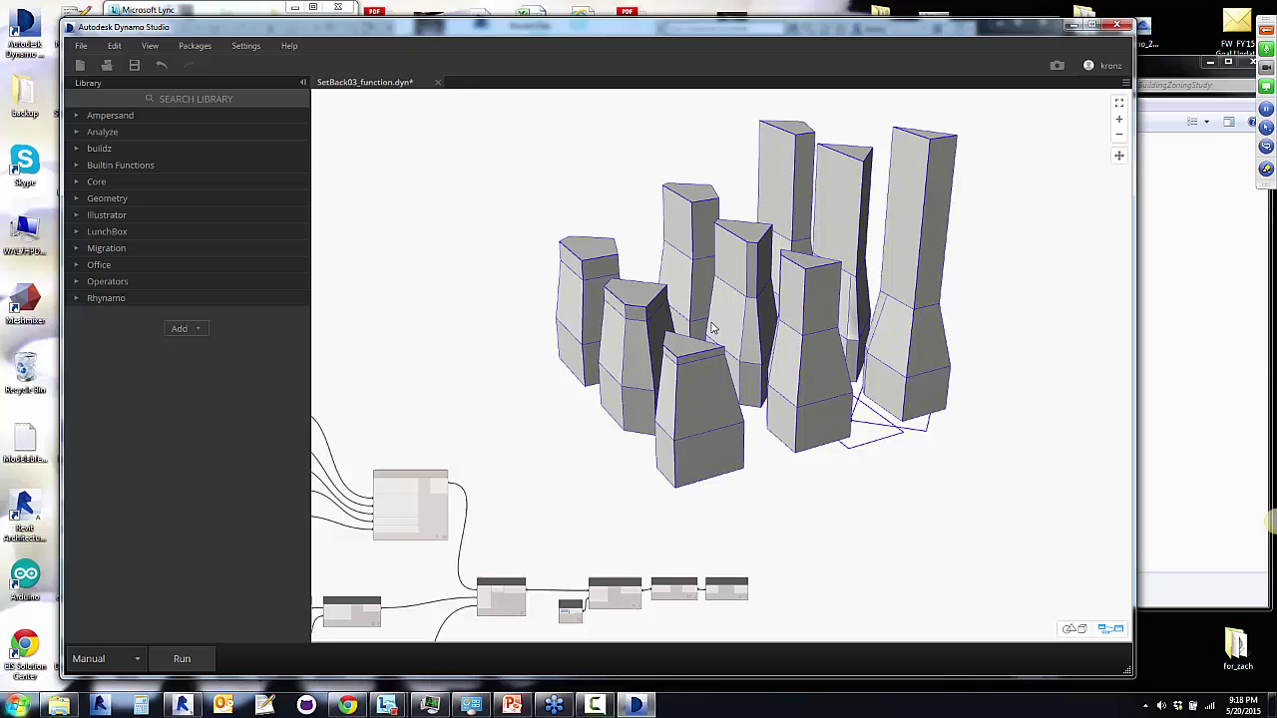
pyautogui.moveTo(687, 300); pyautogui.dragTo(710, 320, button='right')
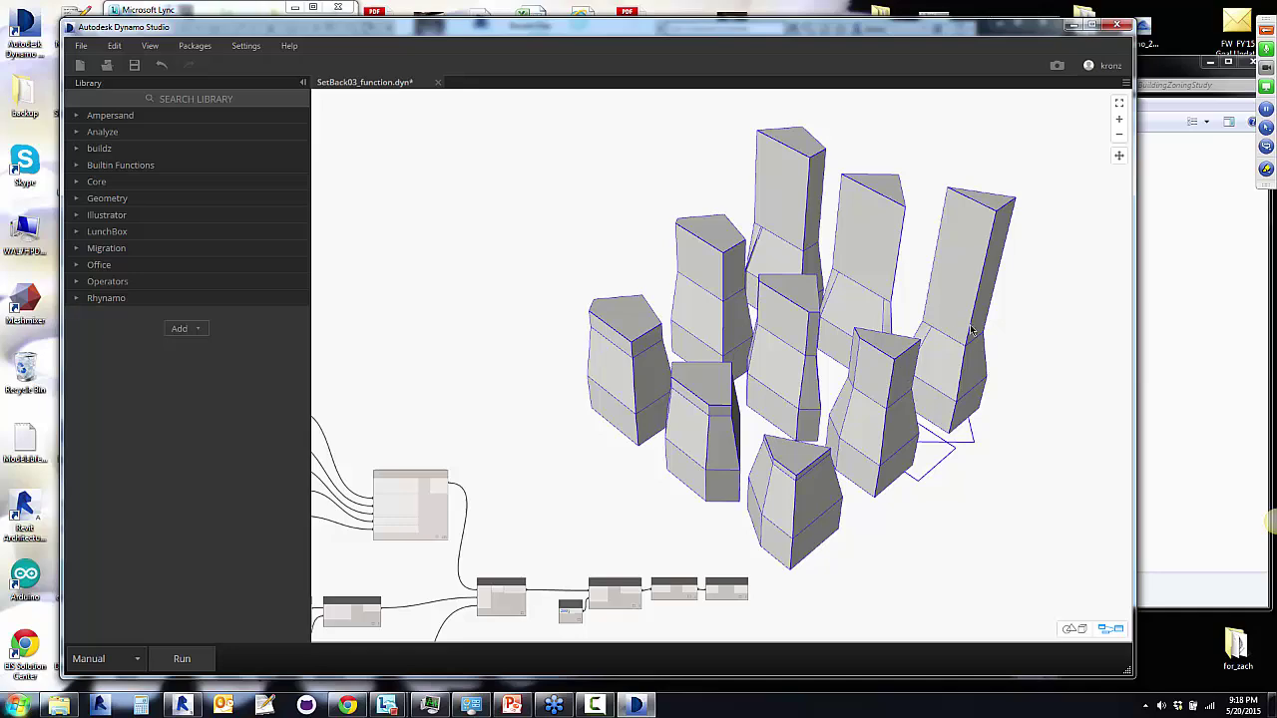
pyautogui.moveTo(945, 384)
pyautogui.mouseDown(button='right')
pyautogui.moveTo(868, 414)
pyautogui.moveTo(769, 333)
pyautogui.moveTo(852, 388)
pyautogui.moveTo(878, 381)
pyautogui.moveTo(926, 399)
pyautogui.moveTo(938, 382)
pyautogui.mouseUp(button='right')
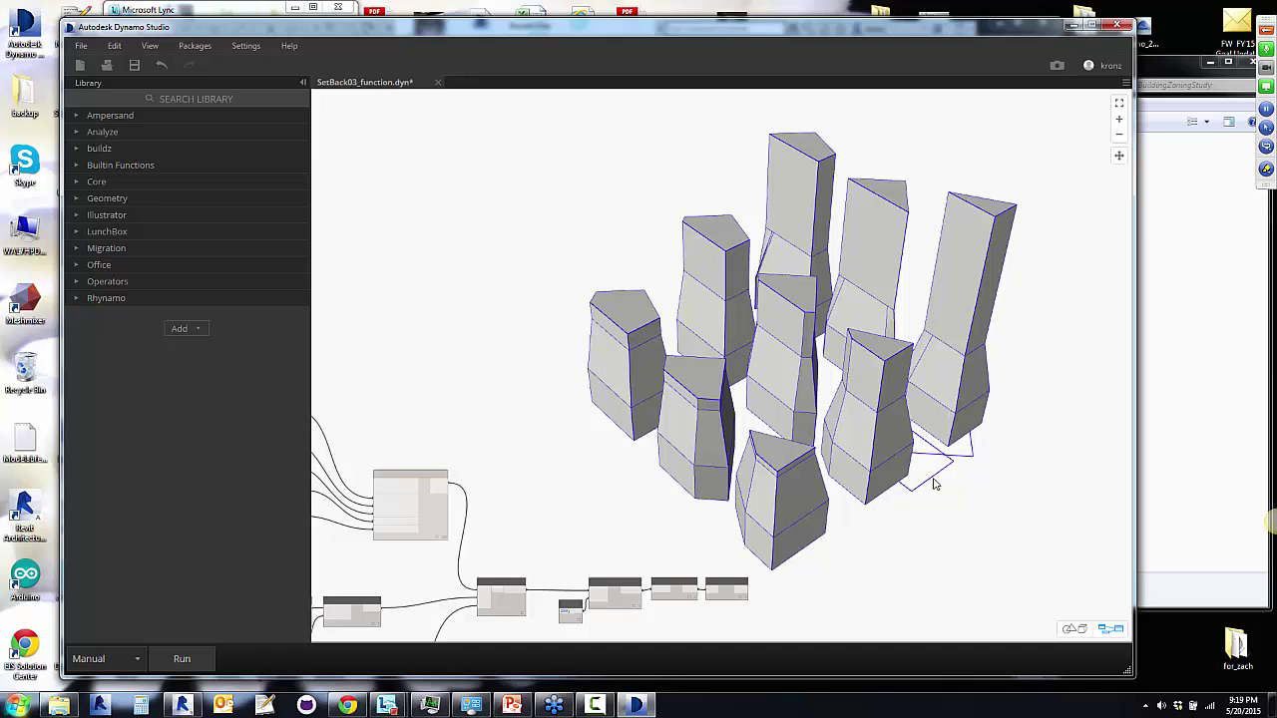
pyautogui.moveTo(934, 484)
pyautogui.mouseDown(button='right')
pyautogui.moveTo(841, 477)
pyautogui.moveTo(956, 475)
pyautogui.mouseUp(button='right')
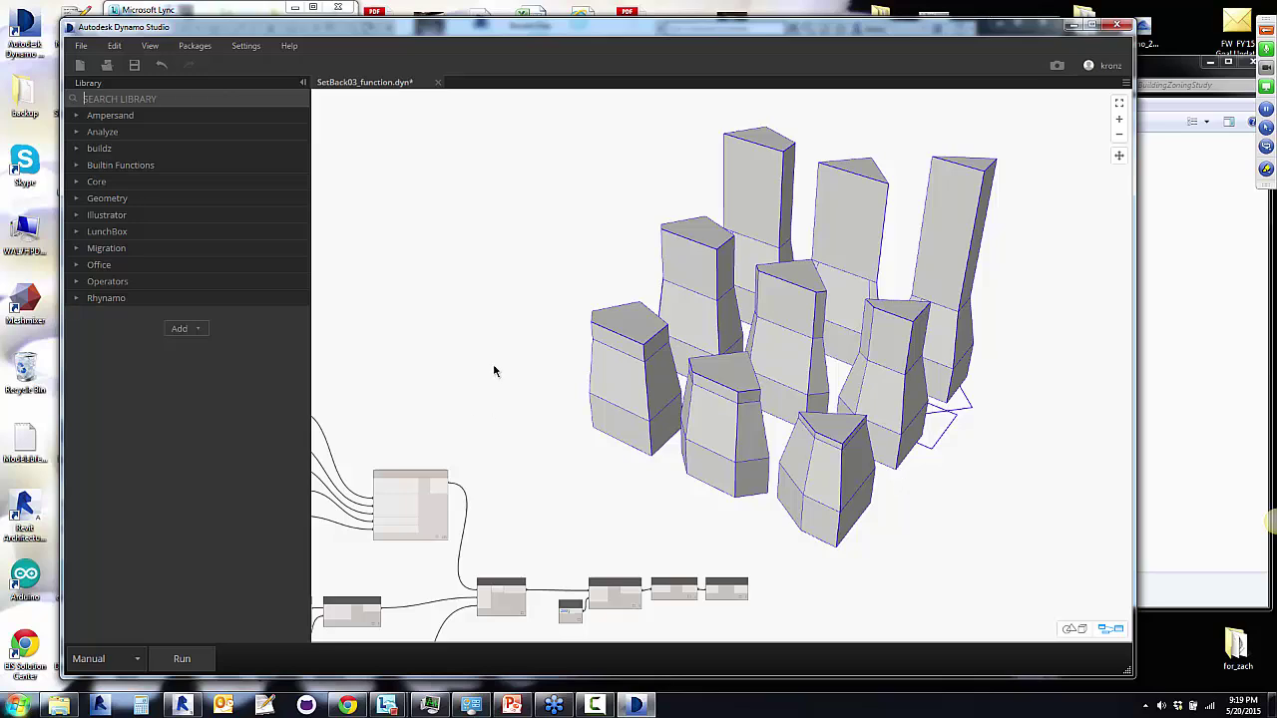
pyautogui.scroll(-3, 489, 299)
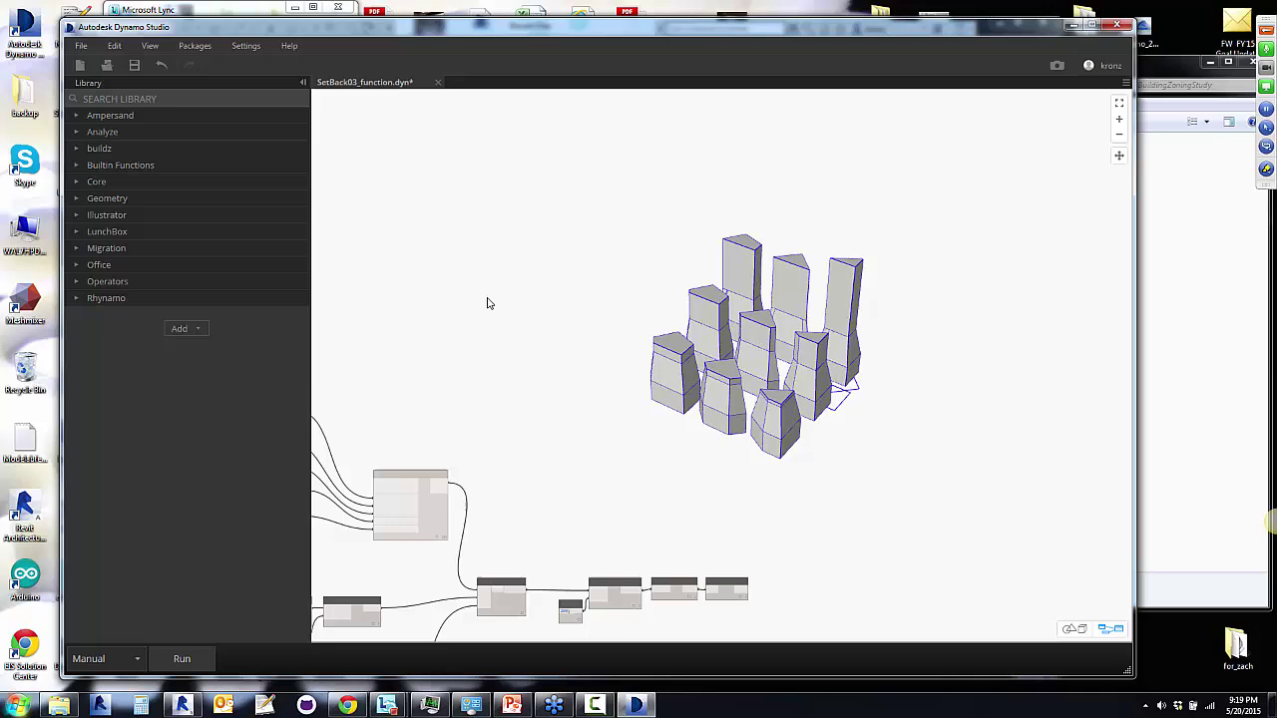
pyautogui.scroll(-2, 544, 483)
# Pan to Building.ByPlazaSiteFAR and shift it slightly upward beside its zoning inputs.
pyautogui.moveTo(544, 483); pyautogui.dragTo(656, 383, button='middle')
pyautogui.scroll(4, 434, 435)
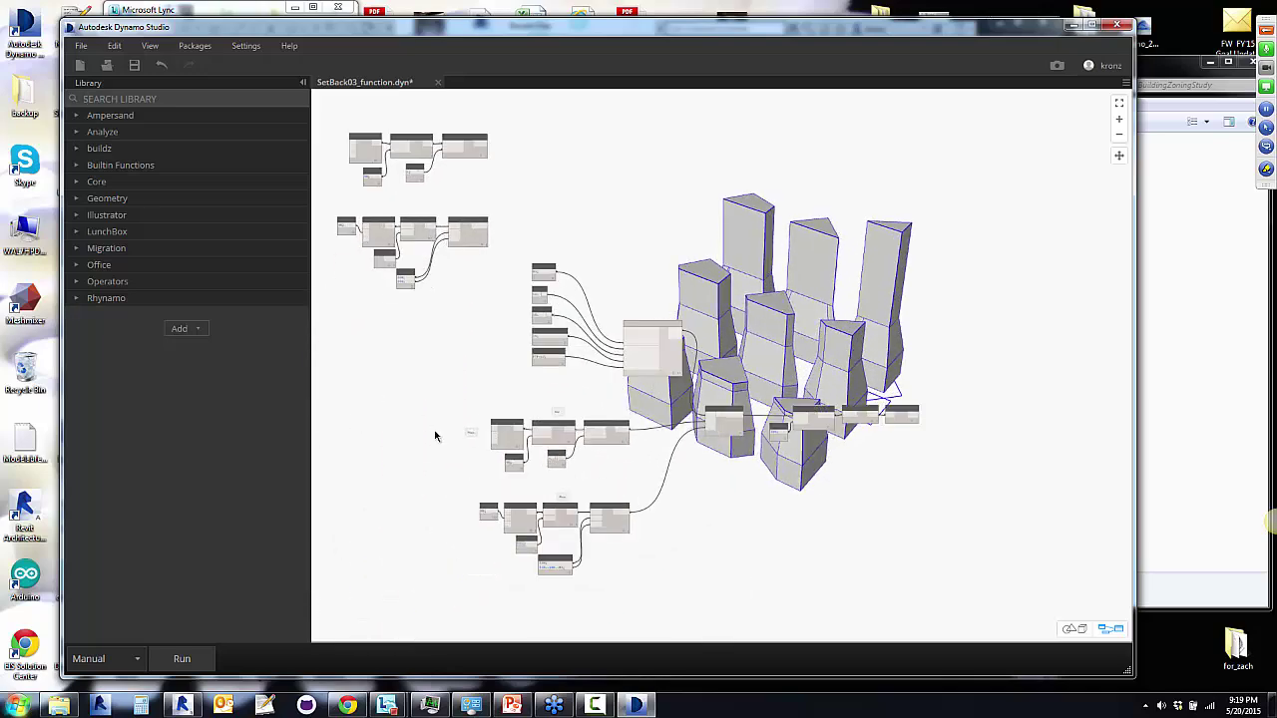
pyautogui.scroll(1, 517, 382)
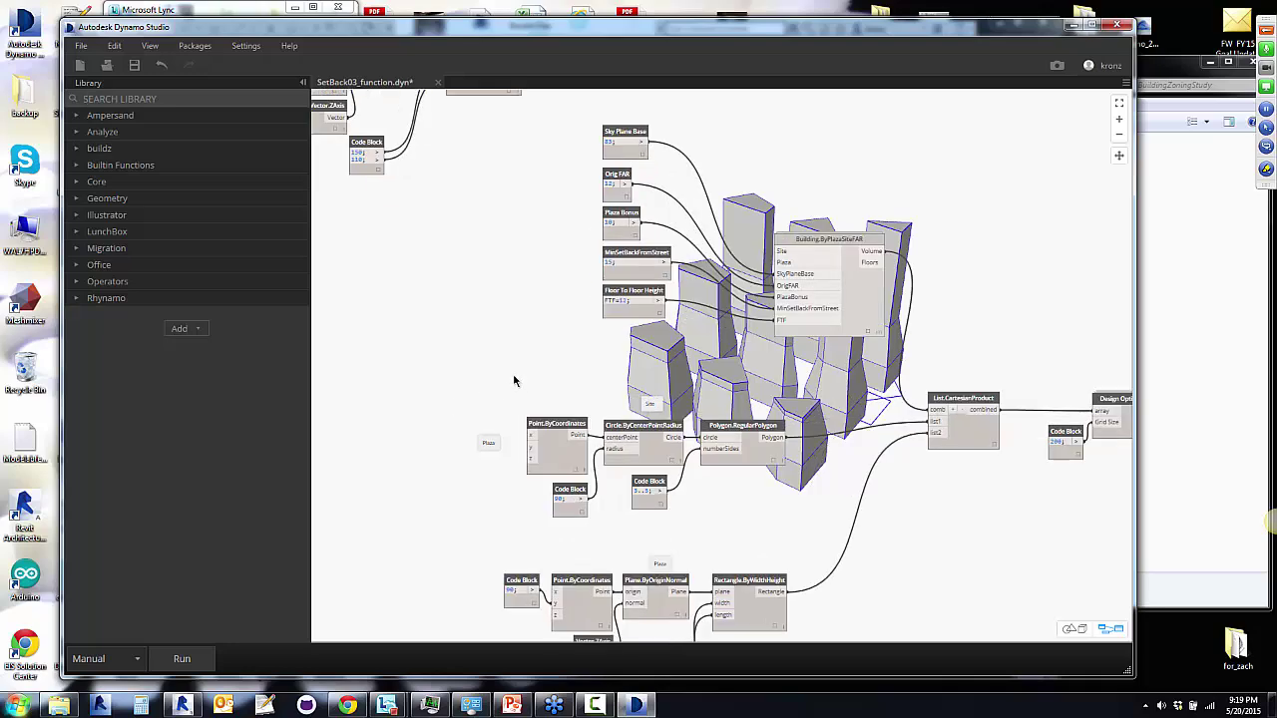
pyautogui.moveTo(517, 382); pyautogui.dragTo(410, 316, button='middle')
pyautogui.moveTo(767, 230); pyautogui.dragTo(761, 186)
pyautogui.click(650, 285)
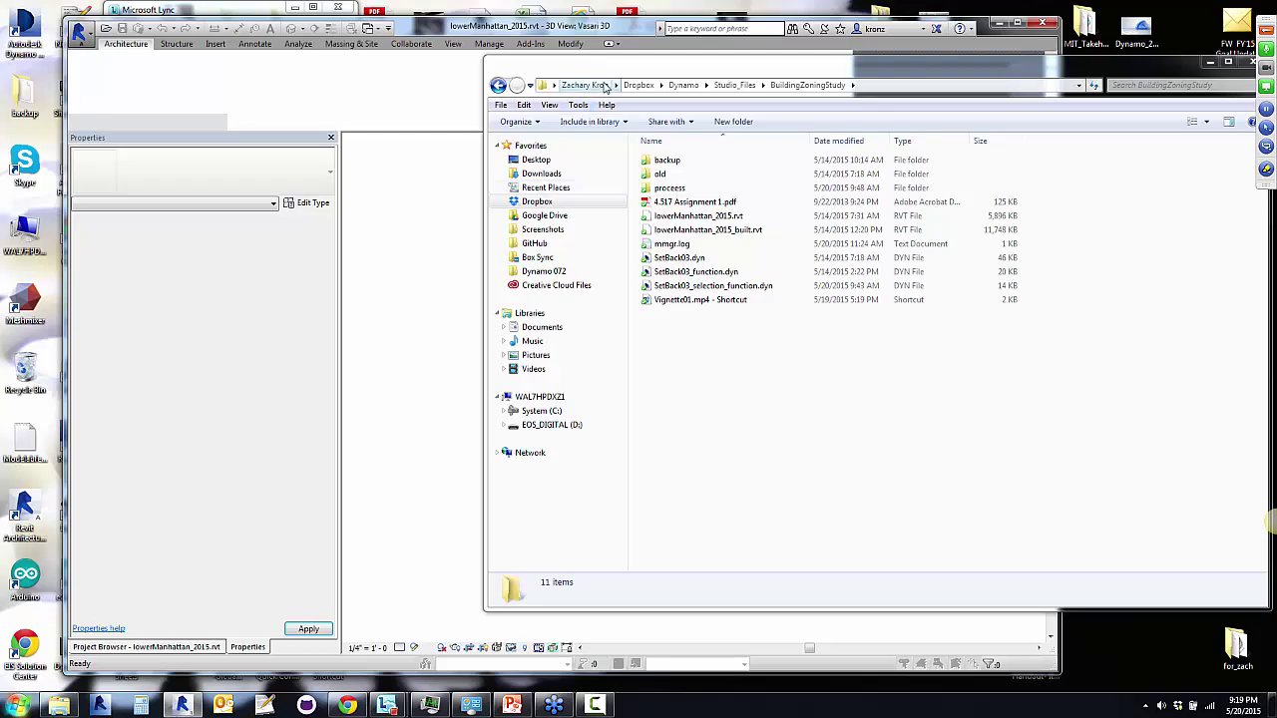
# Bring Revit in front of the file browser window and maximize it.
pyautogui.moveTo(620, 74); pyautogui.dragTo(931, 141)
pyautogui.click(1017, 45)
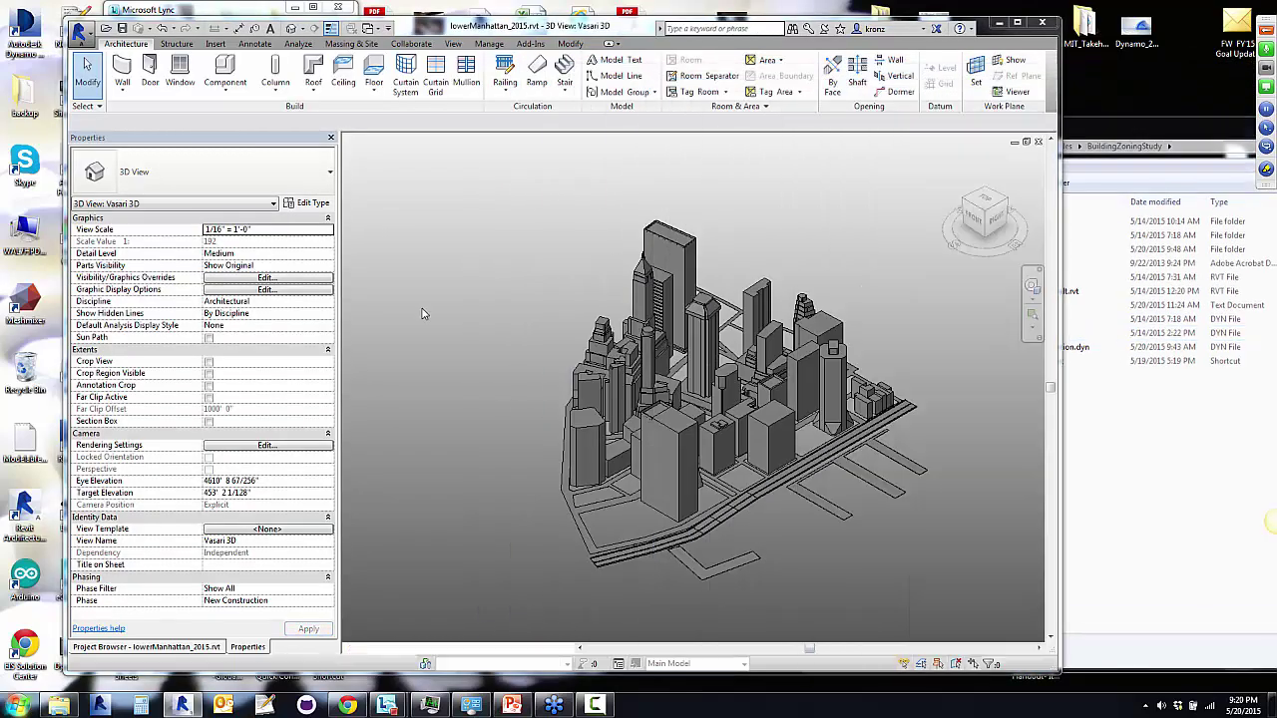
pyautogui.click(1016, 22)
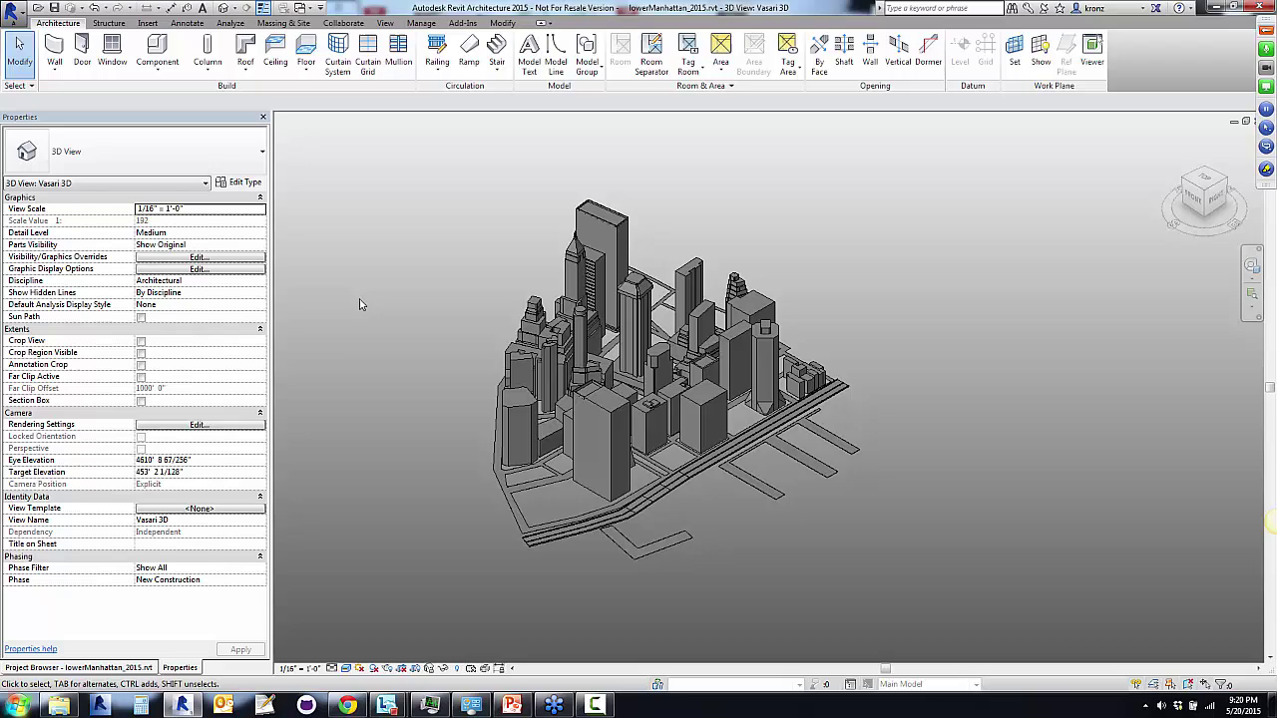
# Orbit and zoom the 3D view to the triangular lot outlined by model lines.
pyautogui.keyDown('shift'); pyautogui.moveTo(379, 236); pyautogui.dragTo(598, 414, button='middle'); pyautogui.keyUp('shift')
pyautogui.scroll(8, 601, 412)
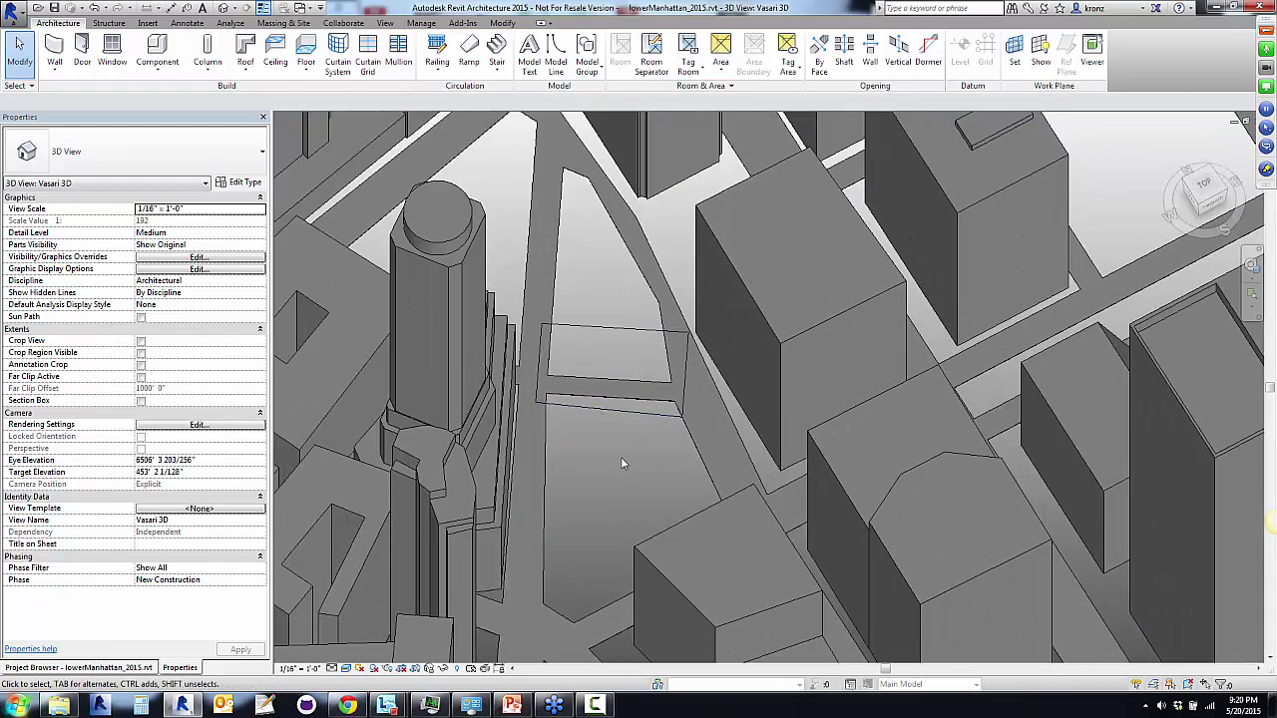
pyautogui.keyDown('shift'); pyautogui.moveTo(621, 457); pyautogui.dragTo(597, 402, button='middle'); pyautogui.keyUp('shift')
pyautogui.scroll(-2, 588, 421)
pyautogui.scroll(5, 593, 401)
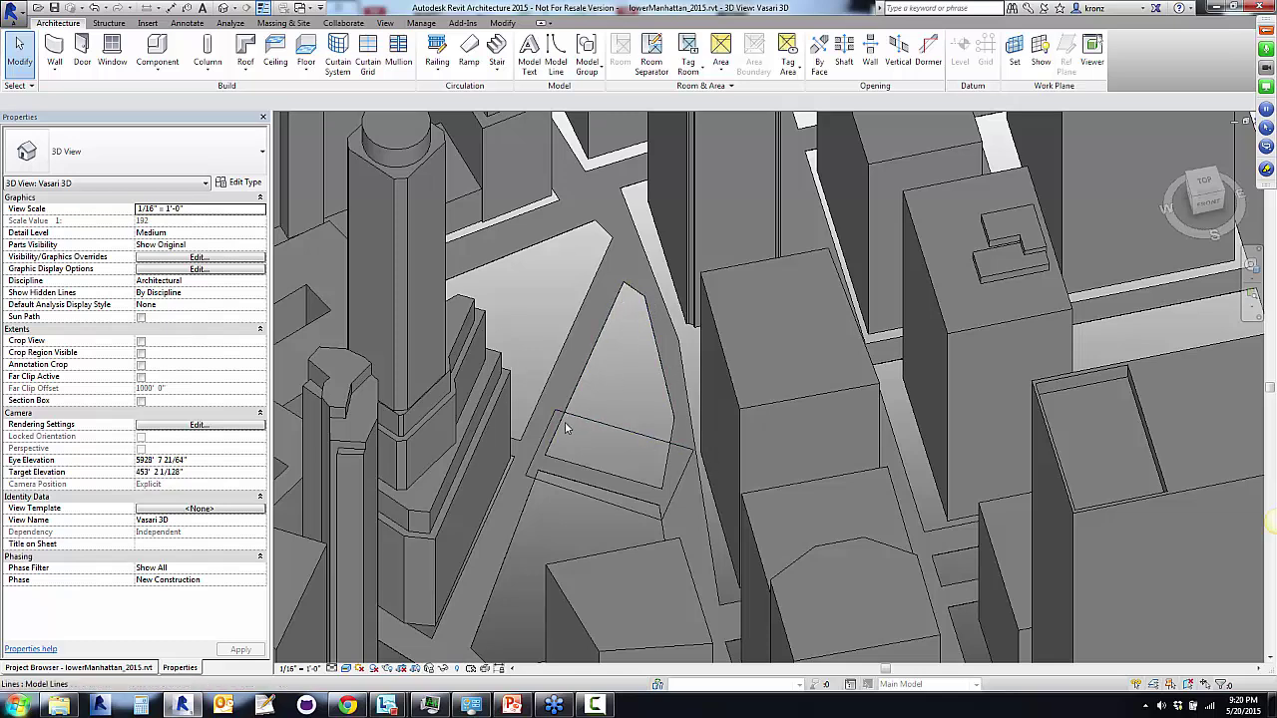
# Launch Dynamo 0.8.0 from Revit's Add-Ins and open the recent SetBack03_selection_function graph.
pyautogui.click(462, 22)
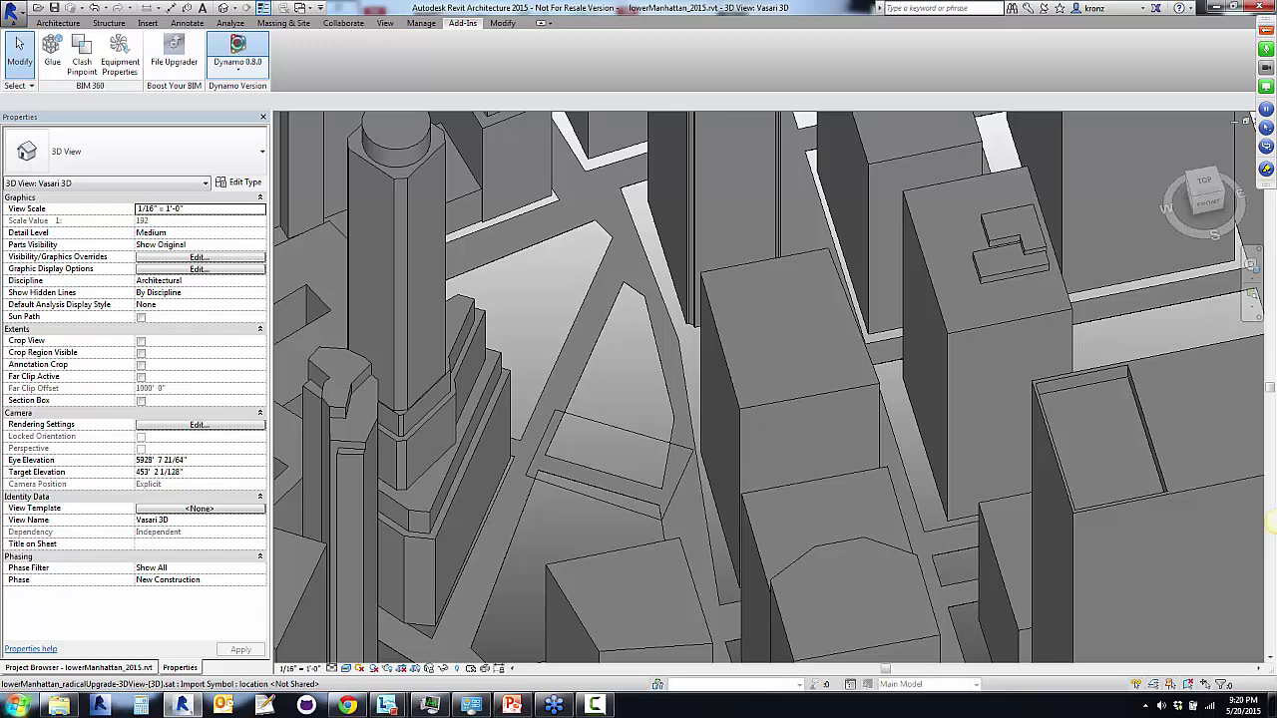
pyautogui.click(237, 52)
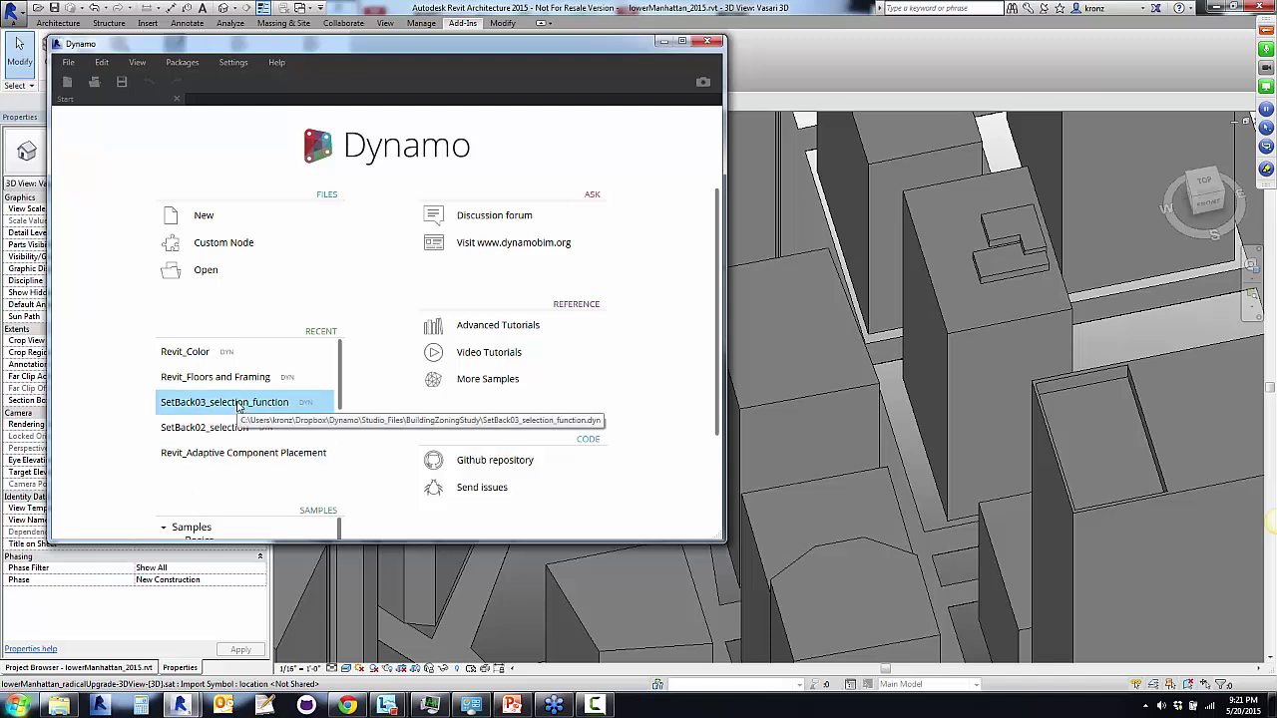
pyautogui.click(238, 402)
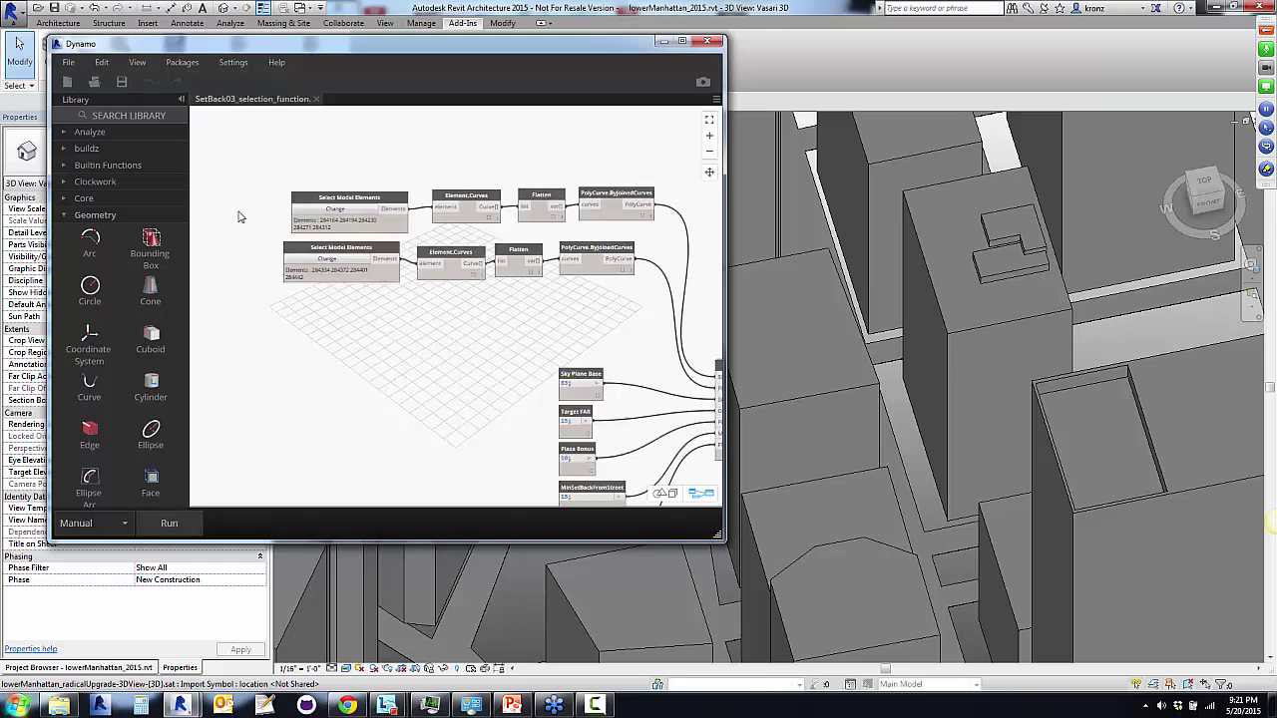
# Move the Dynamo window right, collapse the Geometry library category and expand Revit.
pyautogui.moveTo(170, 46); pyautogui.dragTo(577, 44)
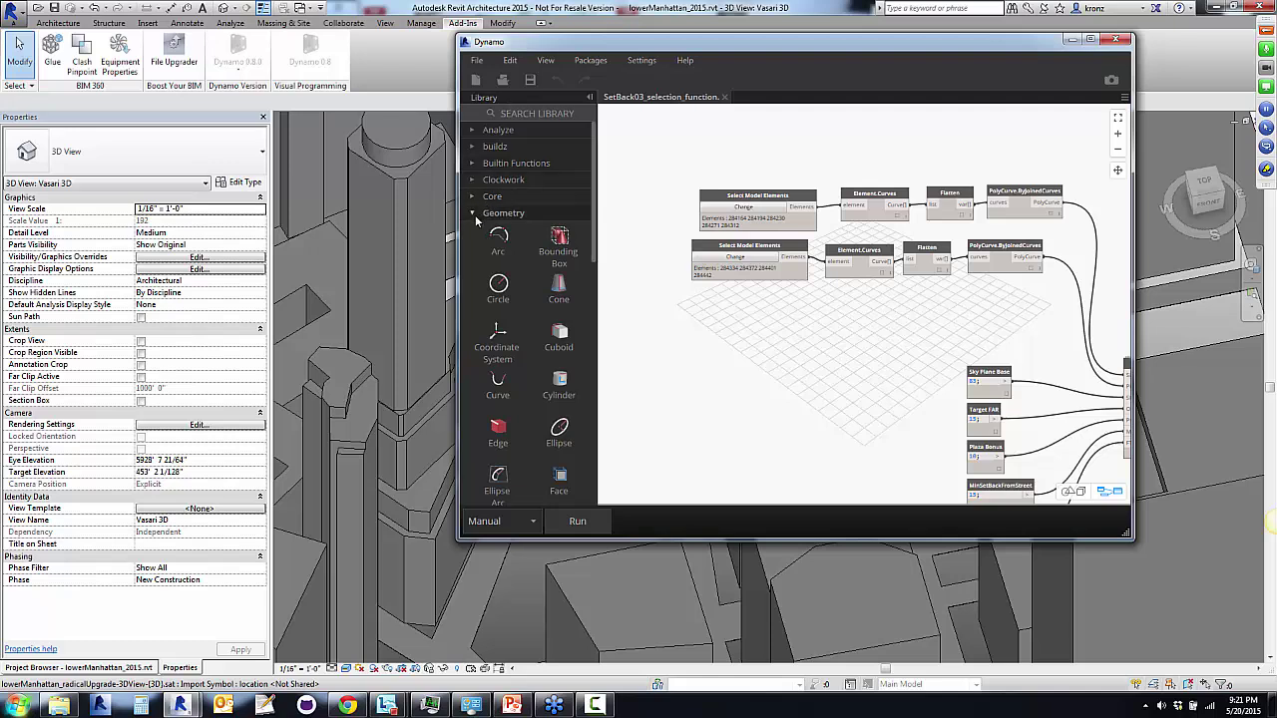
pyautogui.click(474, 218)
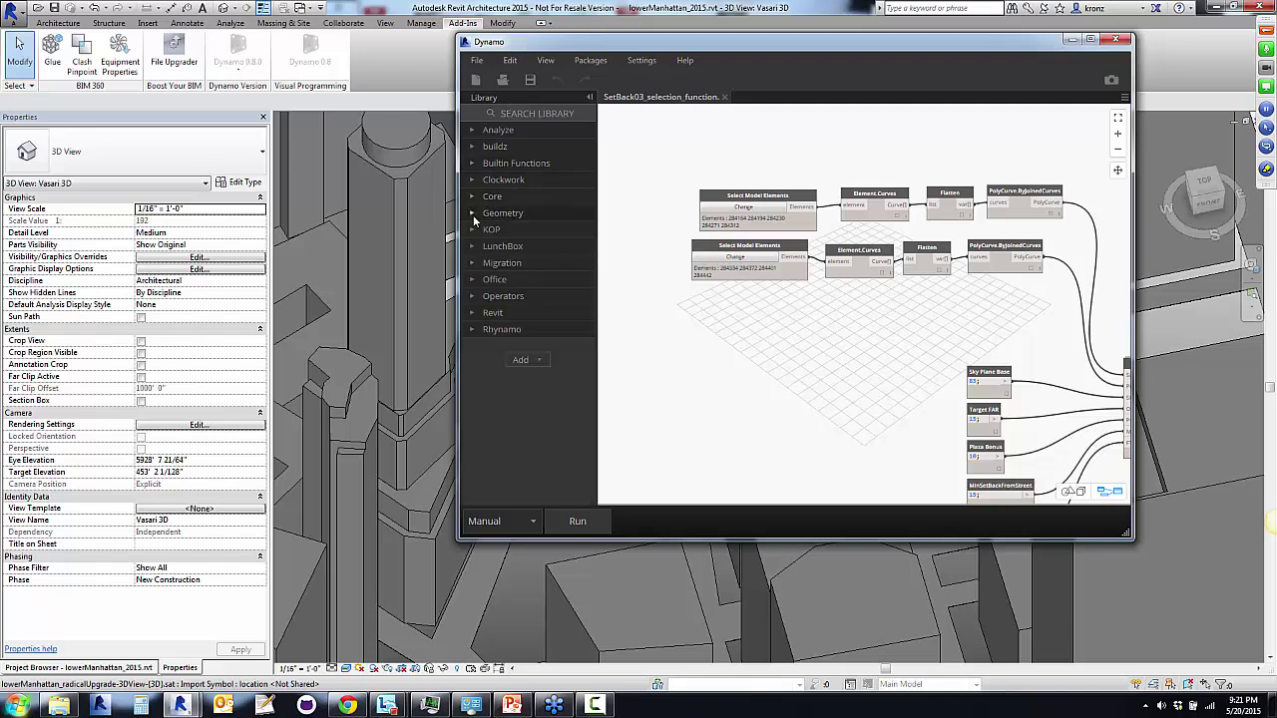
pyautogui.click(472, 315)
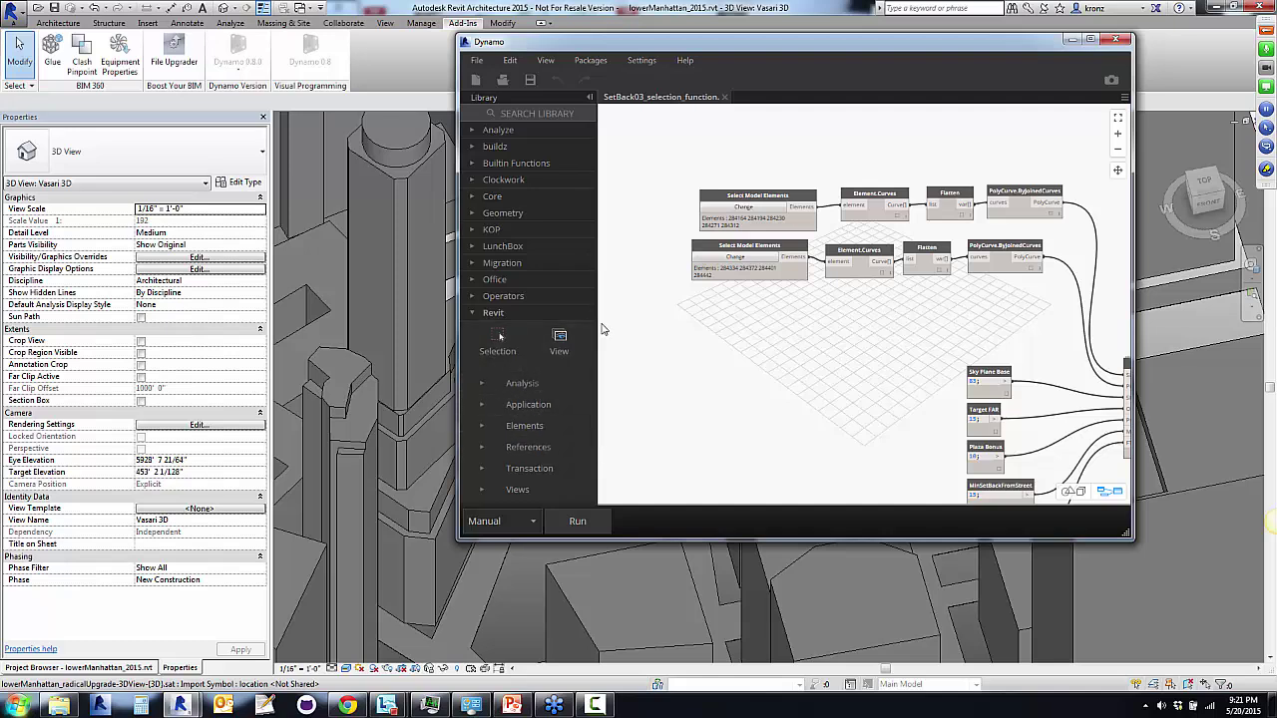
# Browse Revit > Elements > Wall creation nodes ByCurveAndHeight and ByCurveAndLevels, then collapse Elements.
pyautogui.moveTo(598, 334); pyautogui.dragTo(664, 348)
pyautogui.scroll(-1, 514, 401)
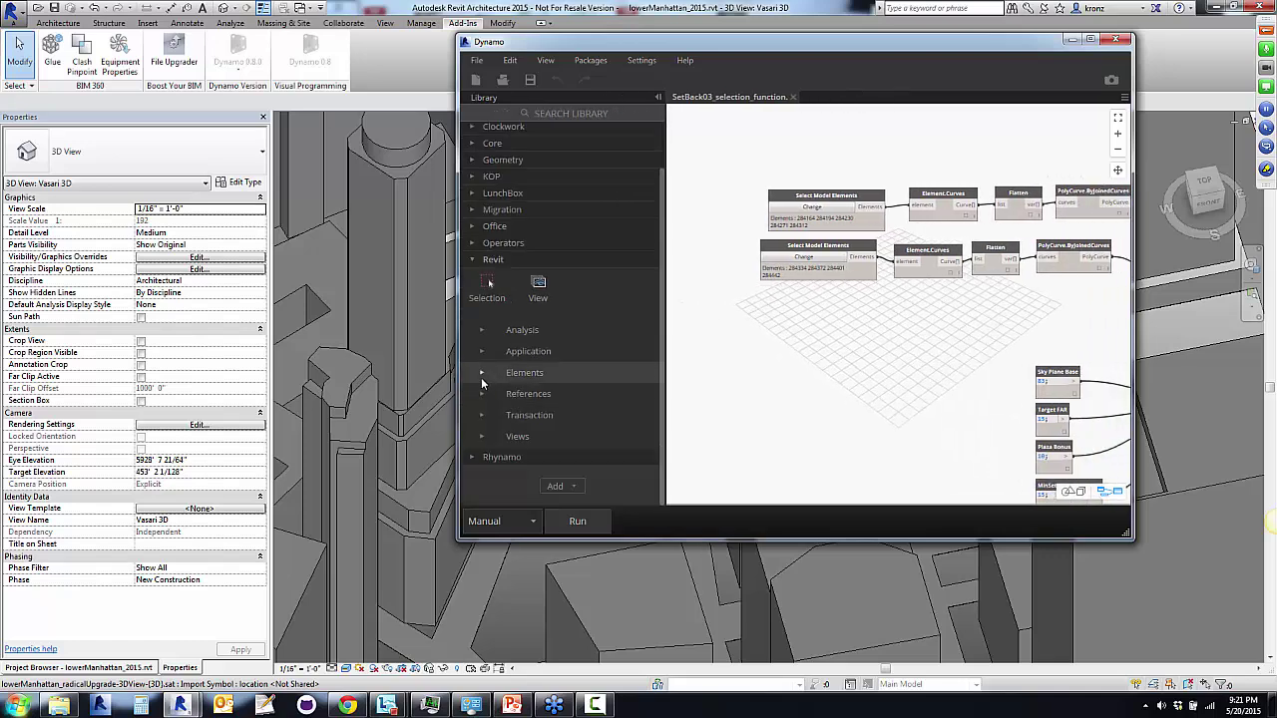
pyautogui.click(481, 375)
pyautogui.scroll(-3, 562, 334)
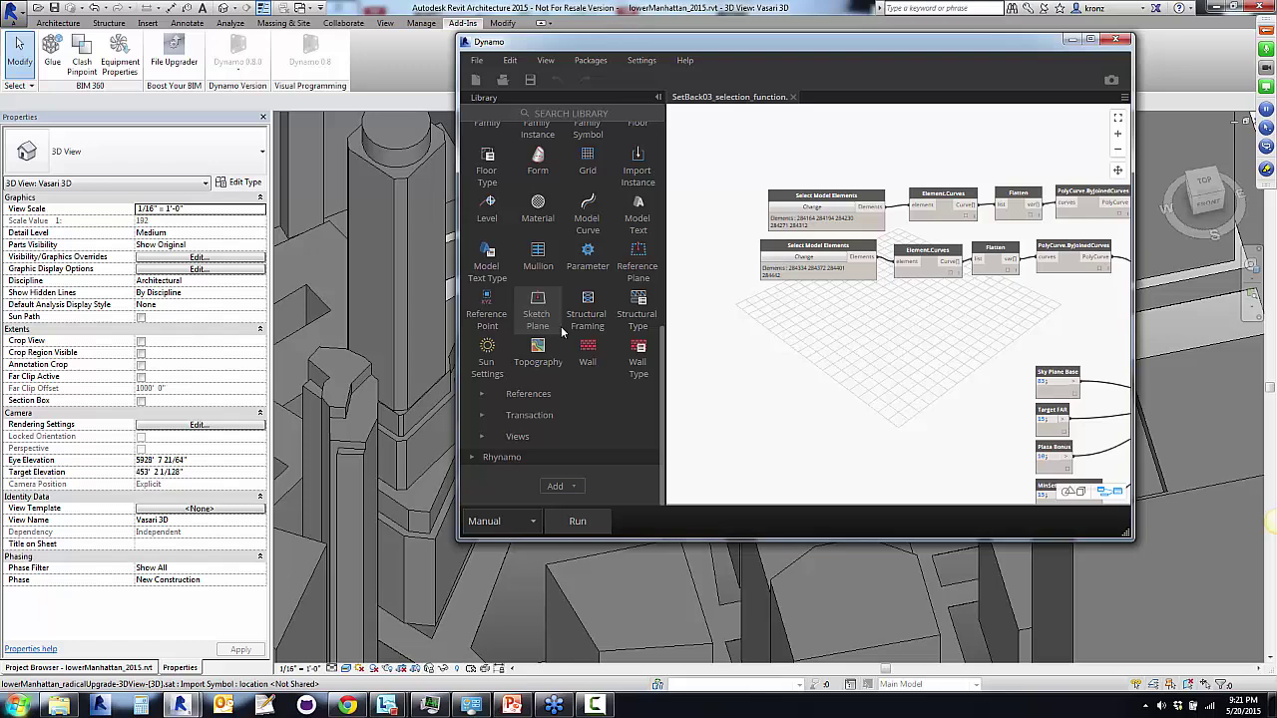
pyautogui.click(585, 349)
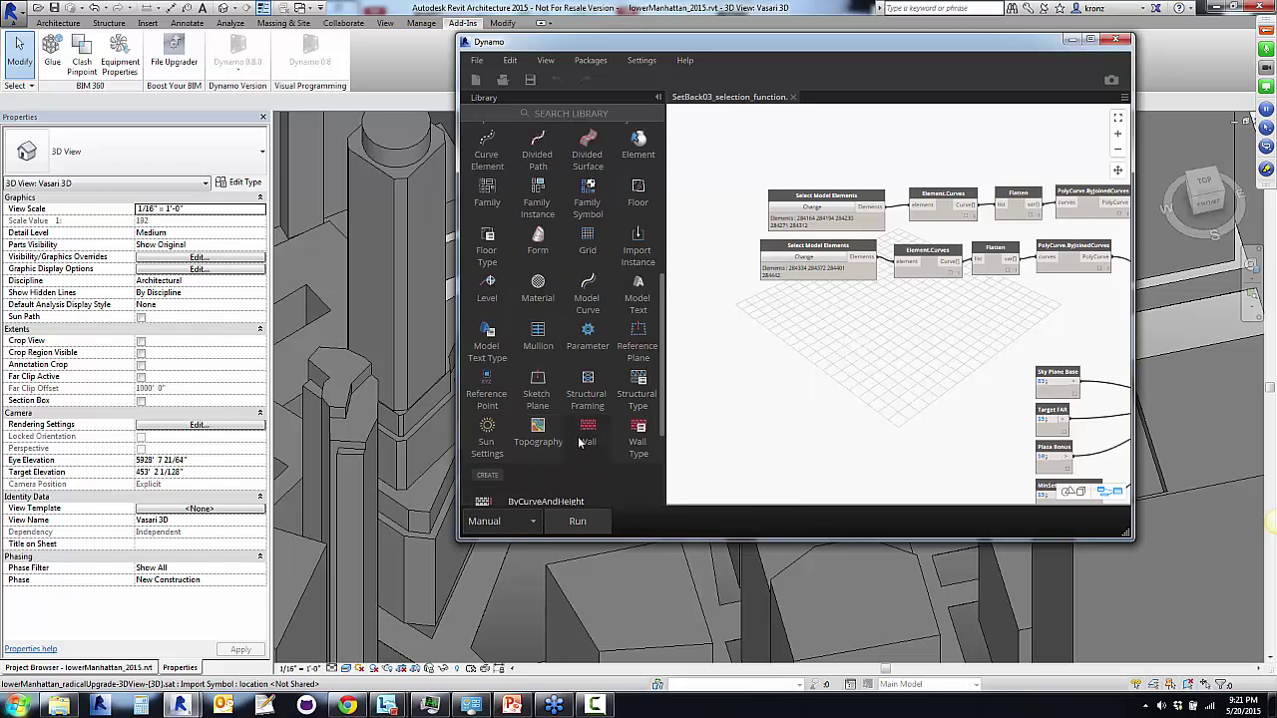
pyautogui.scroll(-3, 580, 442)
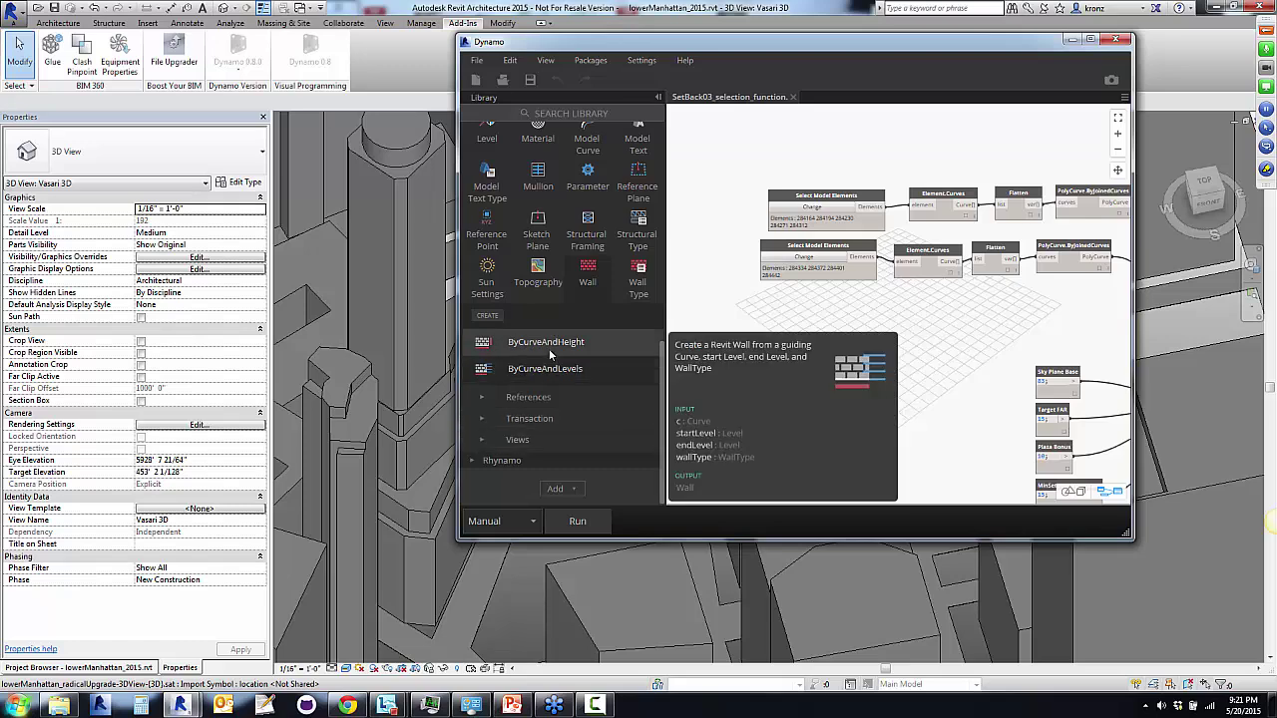
pyautogui.scroll(2, 549, 357)
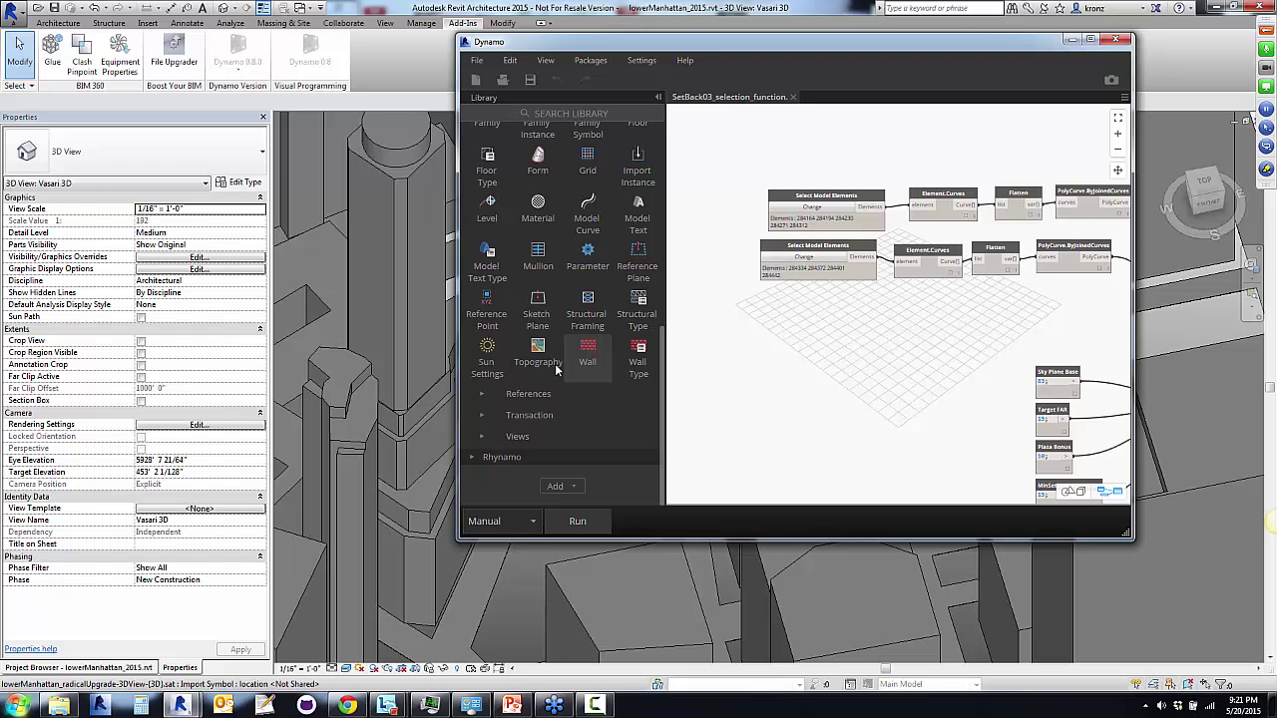
pyautogui.scroll(5, 550, 368)
pyautogui.click(483, 229)
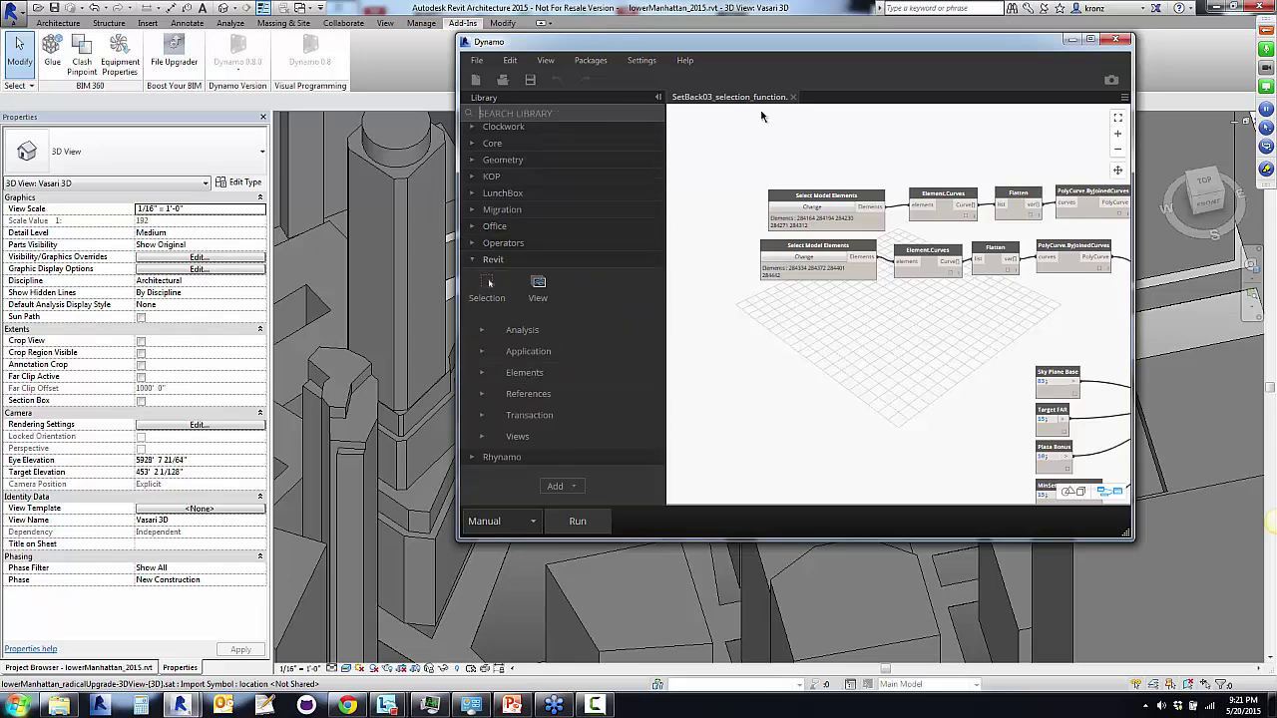
# Reposition Building.ByPlazaSiteFAR and detach the PolyCurve wires from its Site and Plaza inputs.
pyautogui.moveTo(808, 40); pyautogui.dragTo(331, 72)
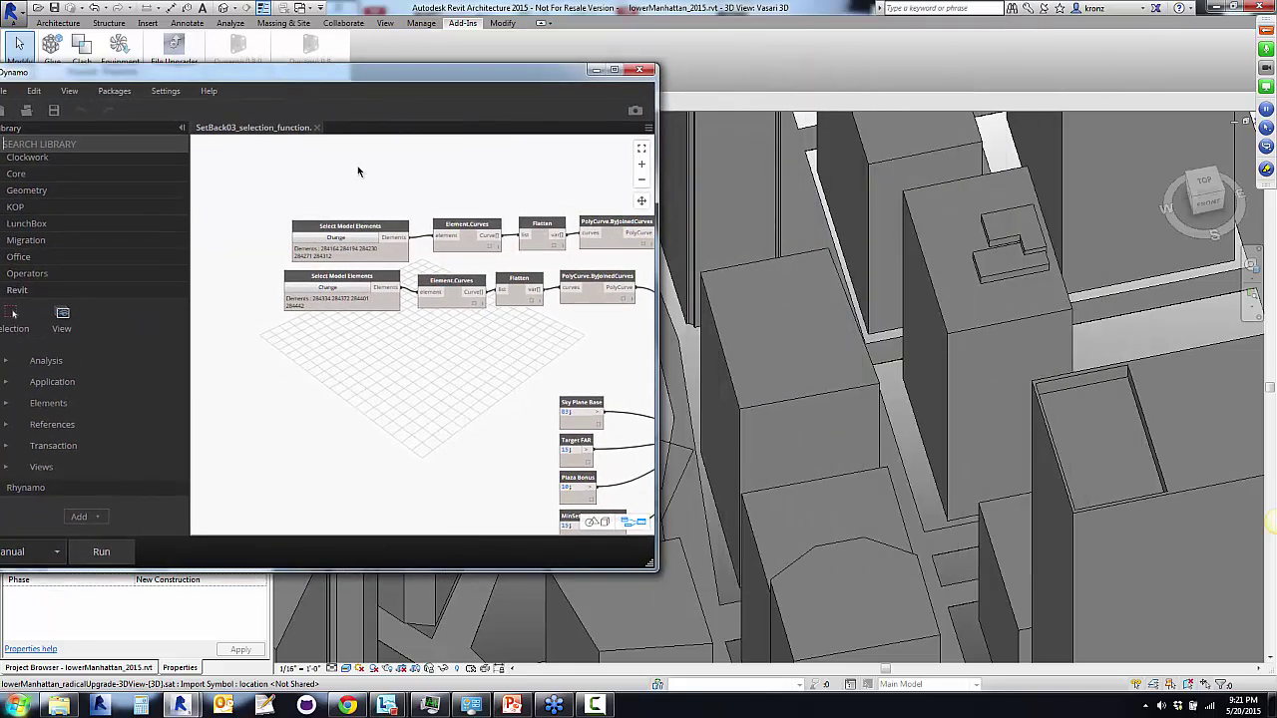
pyautogui.moveTo(654, 367); pyautogui.dragTo(1013, 367)
pyautogui.moveTo(804, 483); pyautogui.dragTo(711, 386, button='middle')
pyautogui.scroll(5, 711, 386)
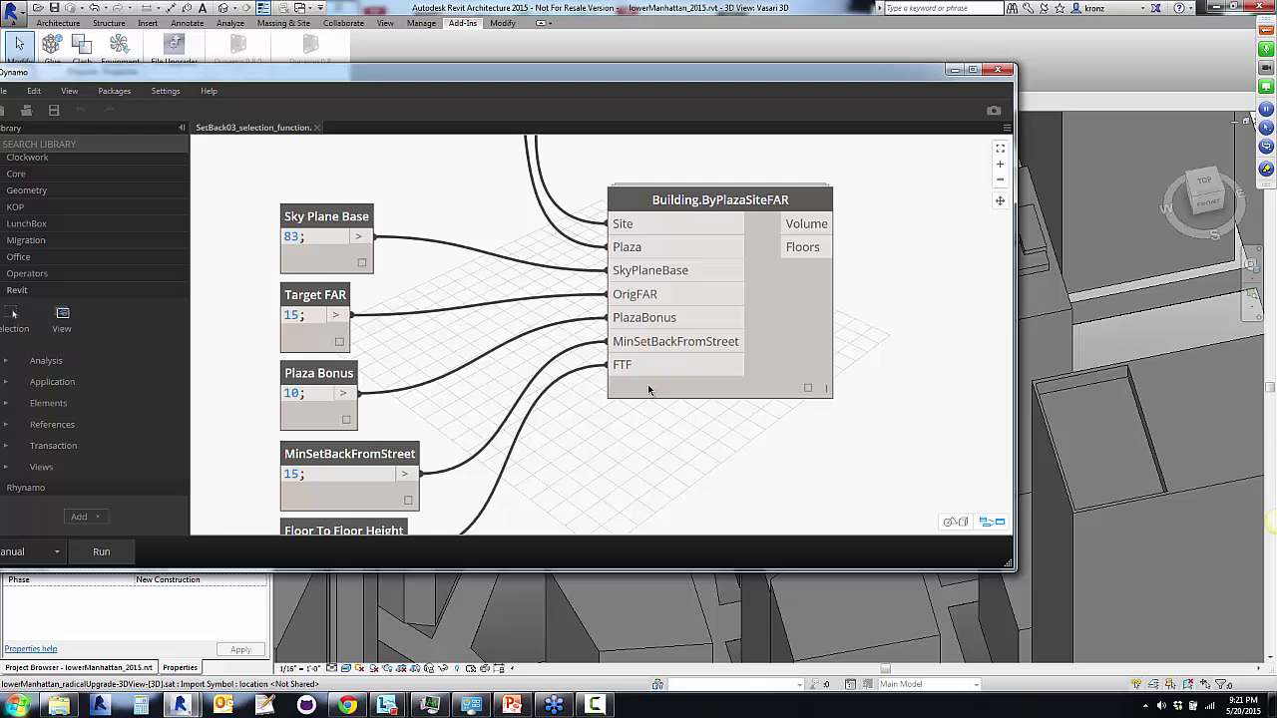
pyautogui.click(789, 288)
pyautogui.moveTo(787, 326)
pyautogui.mouseDown()
pyautogui.moveTo(788, 304)
pyautogui.moveTo(790, 320)
pyautogui.mouseUp()
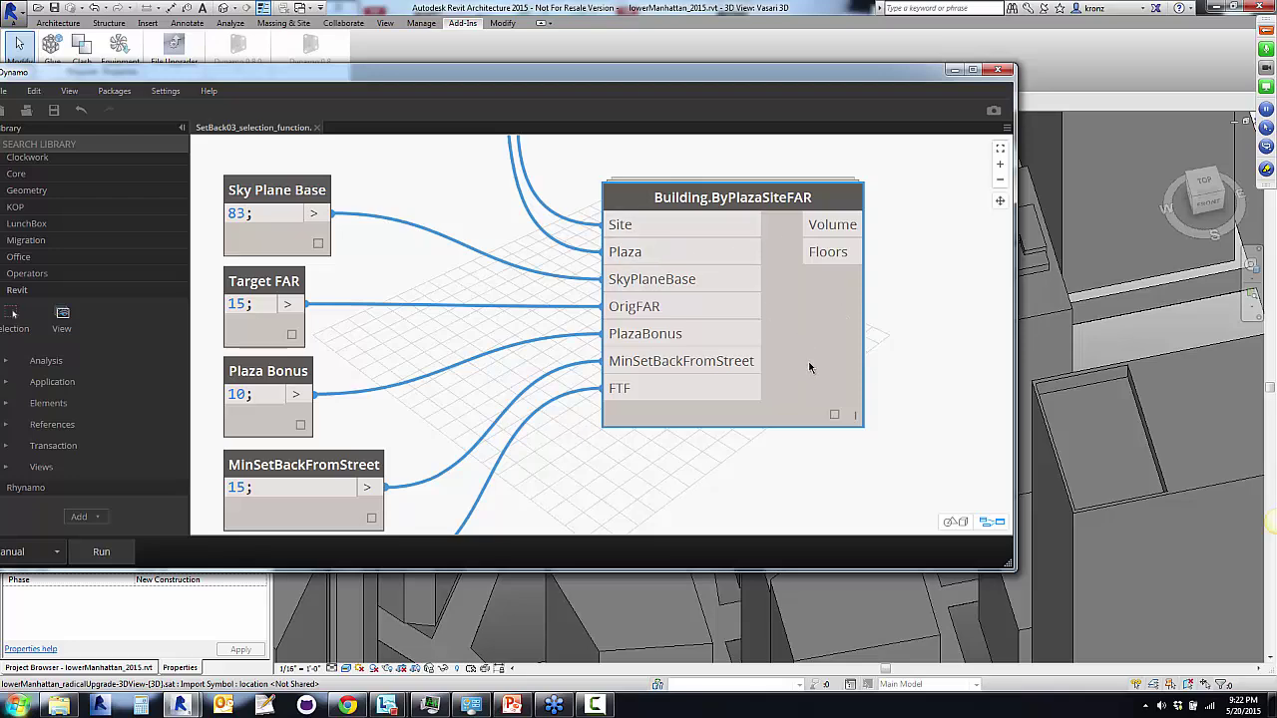
pyautogui.moveTo(815, 365); pyautogui.dragTo(757, 323)
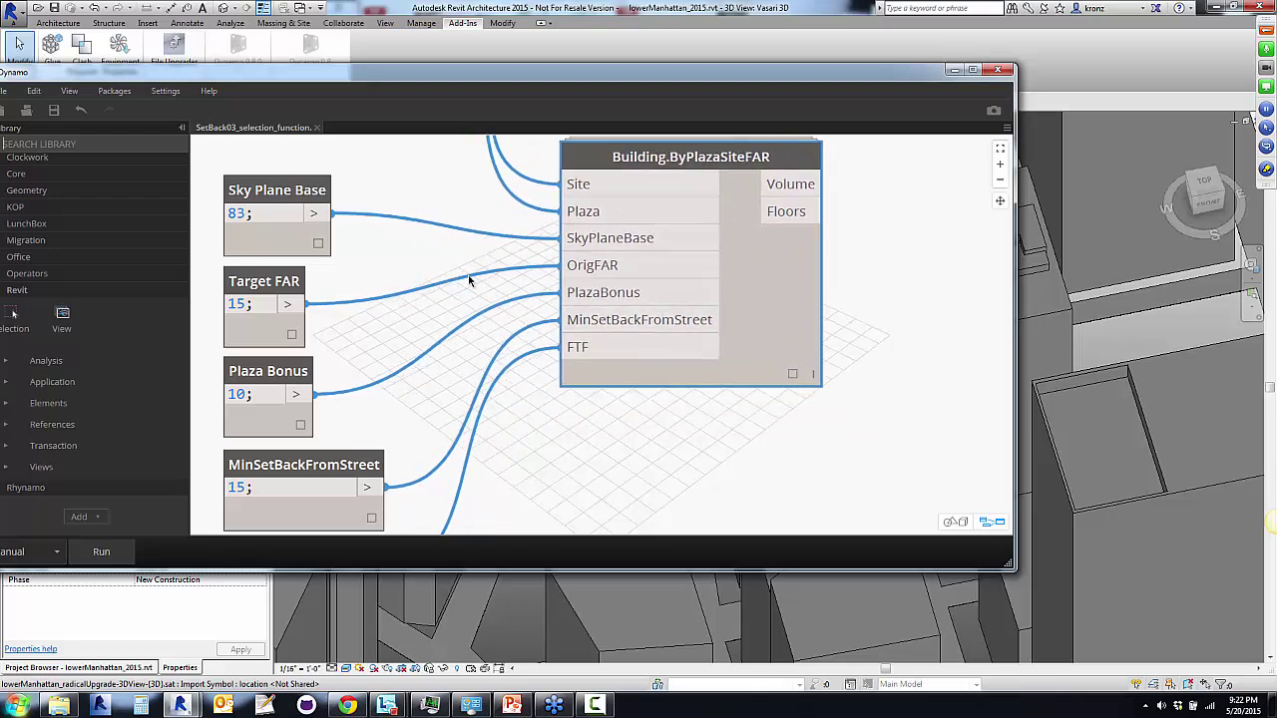
pyautogui.scroll(-4, 469, 280)
pyautogui.moveTo(469, 280); pyautogui.dragTo(794, 417, button='middle')
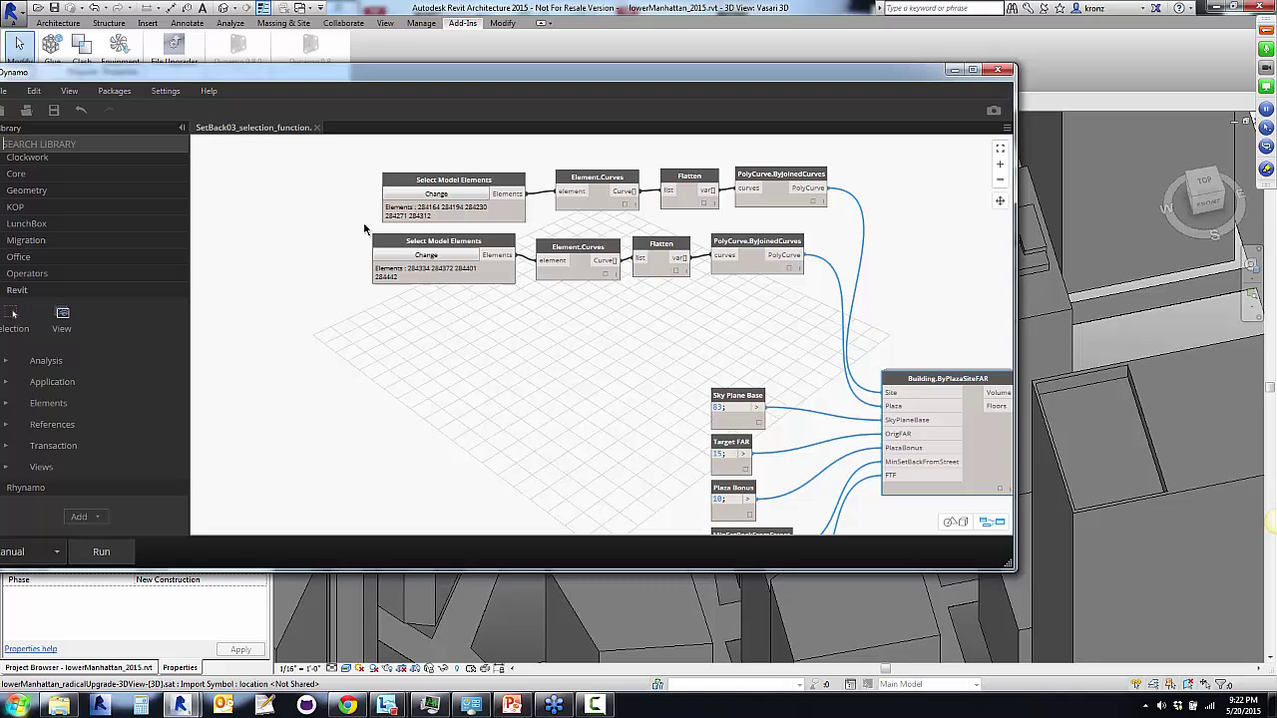
pyautogui.moveTo(886, 405); pyautogui.dragTo(867, 286)
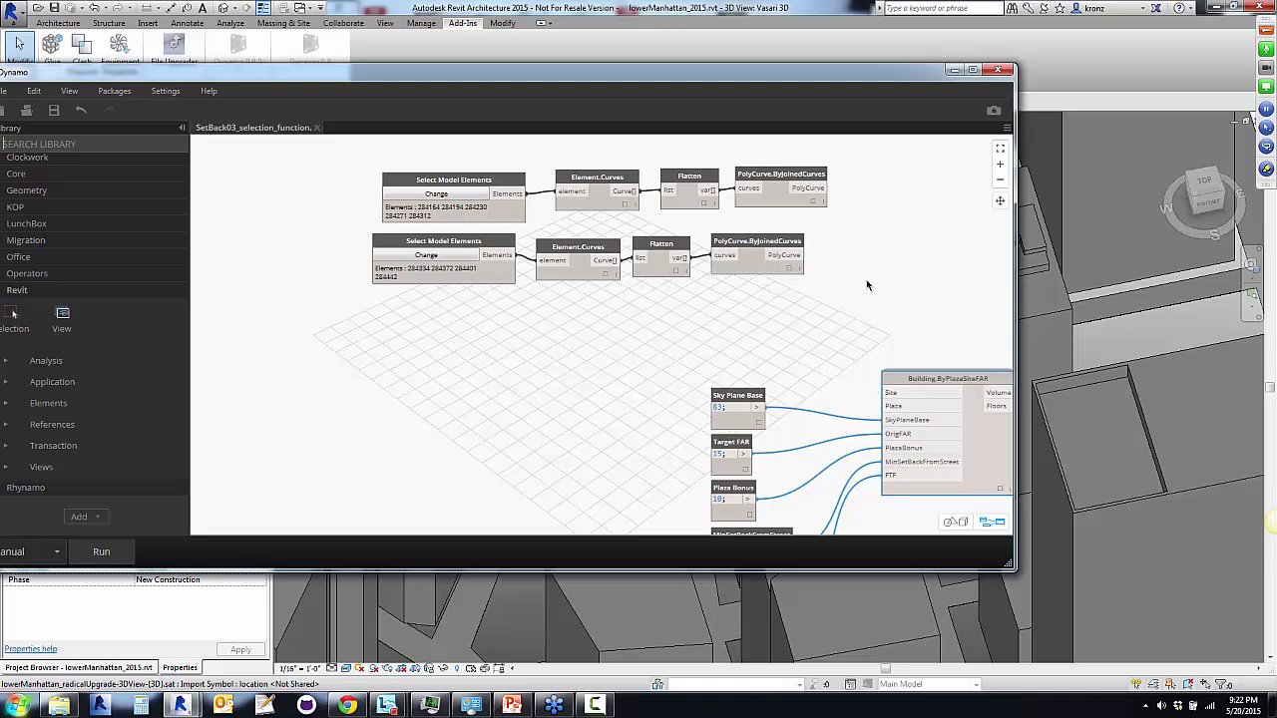
# Run the graph to preview the picked lot and plaza outlines, then rearrange the Dynamo window.
pyautogui.click(113, 555)
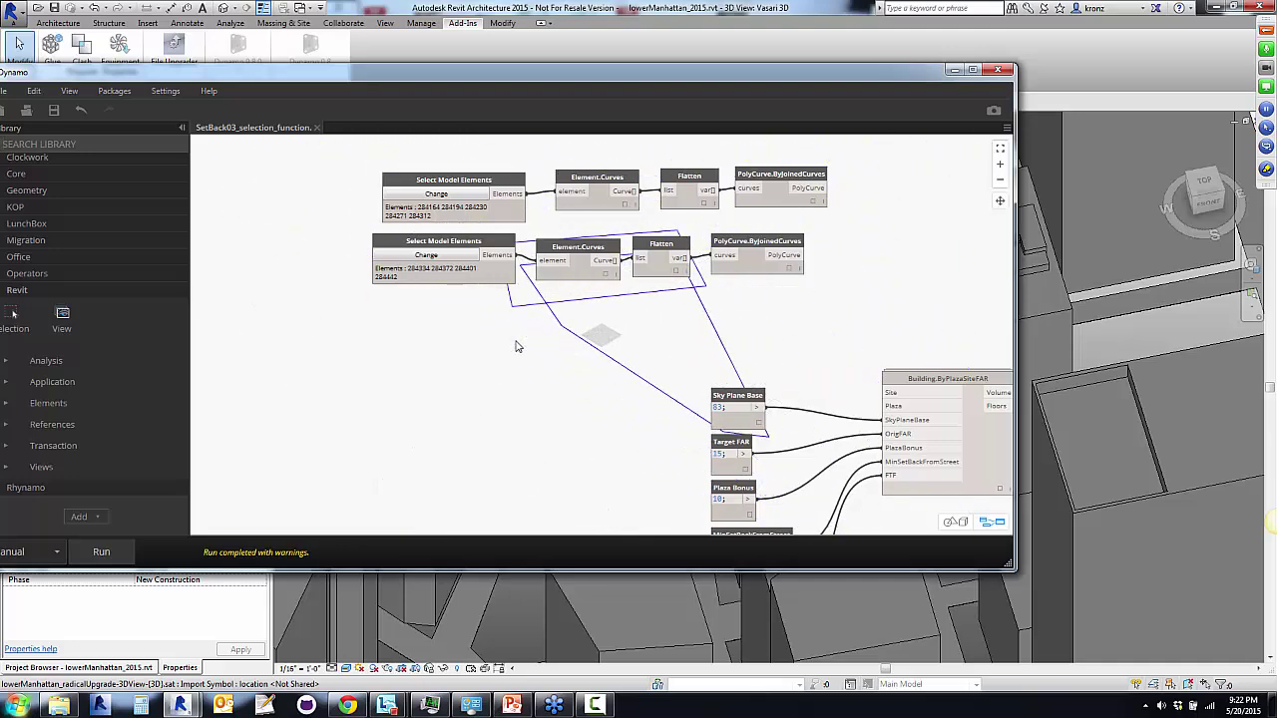
pyautogui.moveTo(513, 342); pyautogui.dragTo(692, 351, button='right')
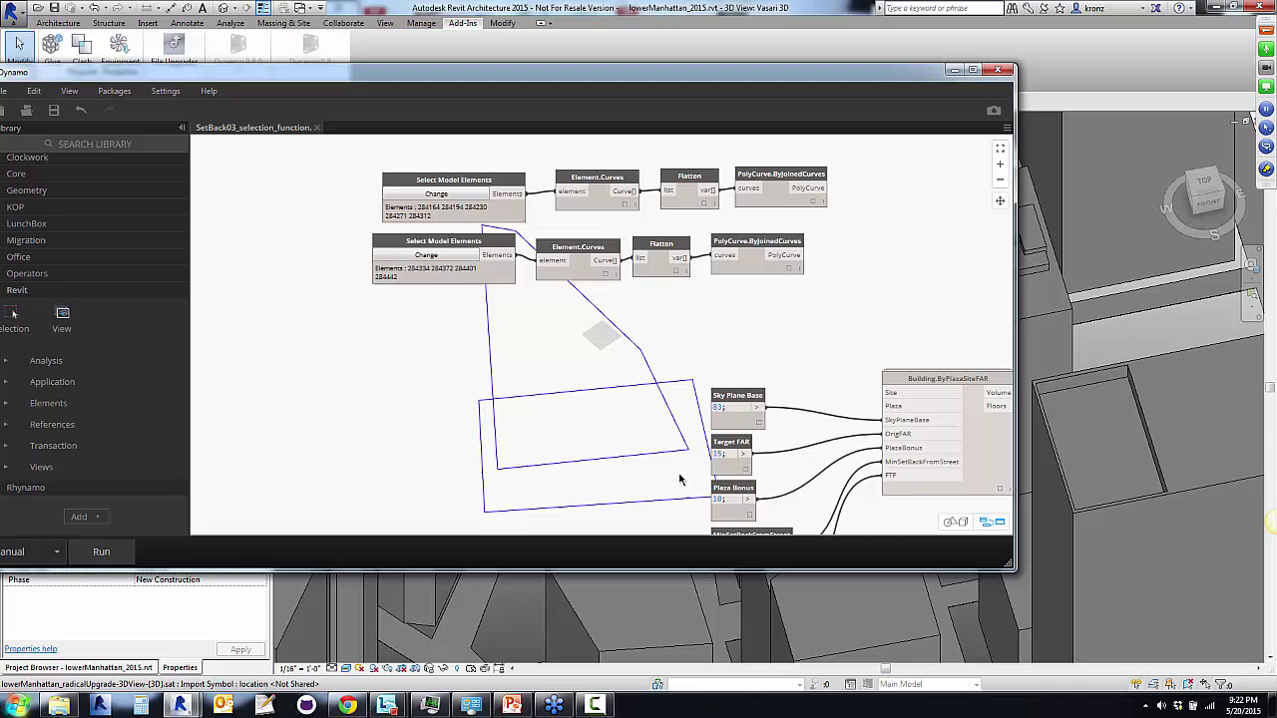
pyautogui.moveTo(305, 79); pyautogui.dragTo(908, 82)
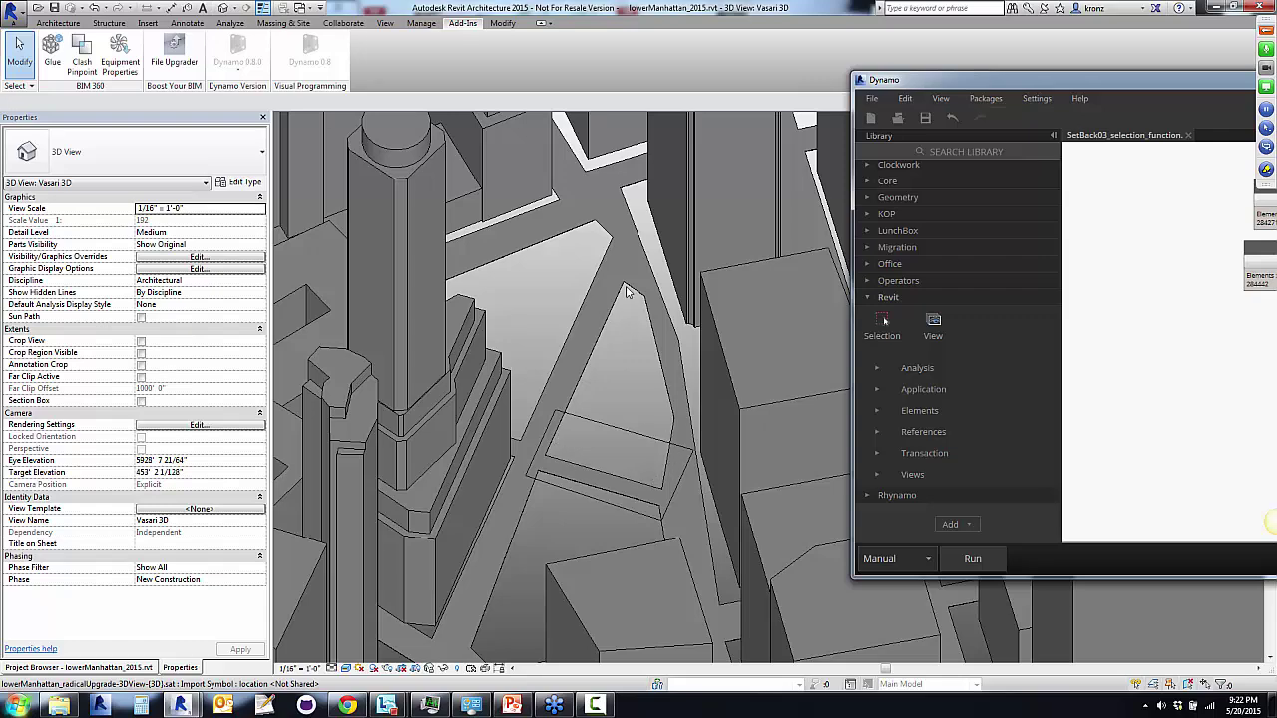
pyautogui.moveTo(912, 71); pyautogui.dragTo(224, 49)
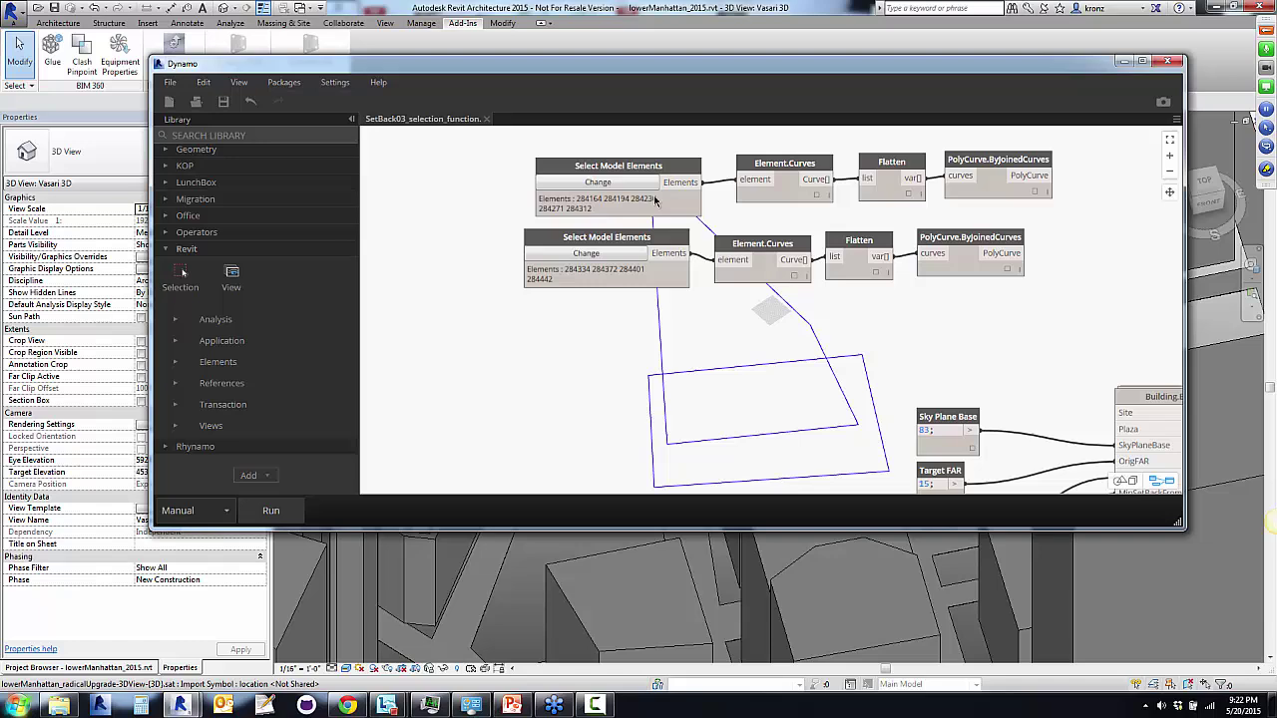
pyautogui.scroll(2, 655, 200)
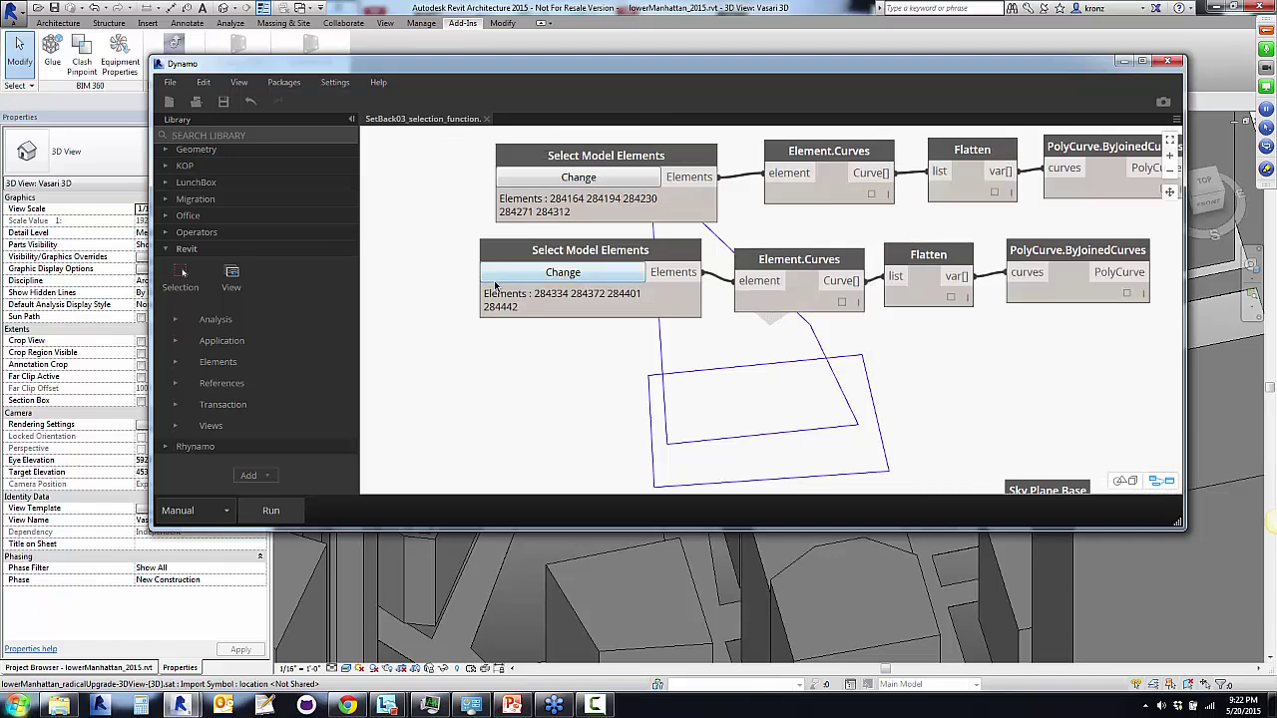
# Maximize Dynamo and wire the lower polycurve into Building.ByPlazaSiteFAR's Plaza input.
pyautogui.moveTo(1015, 60); pyautogui.dragTo(874, 16)
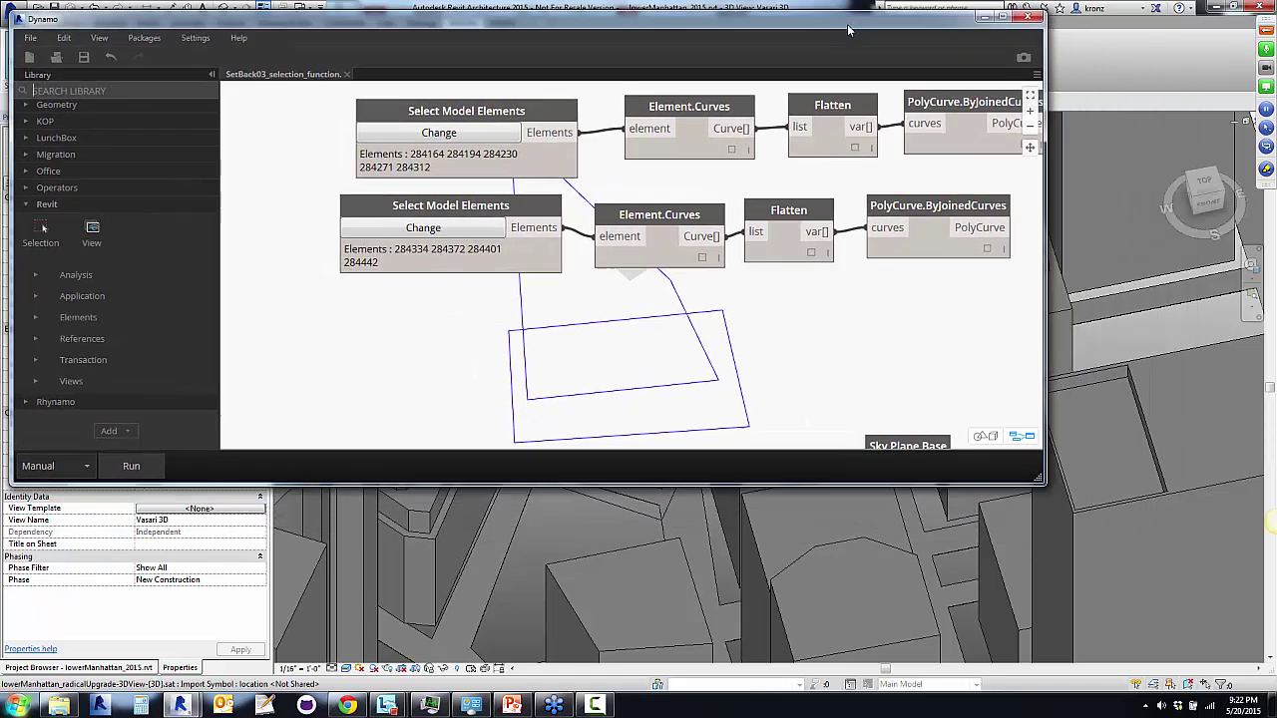
pyautogui.click(1000, 17)
pyautogui.scroll(-3, 686, 392)
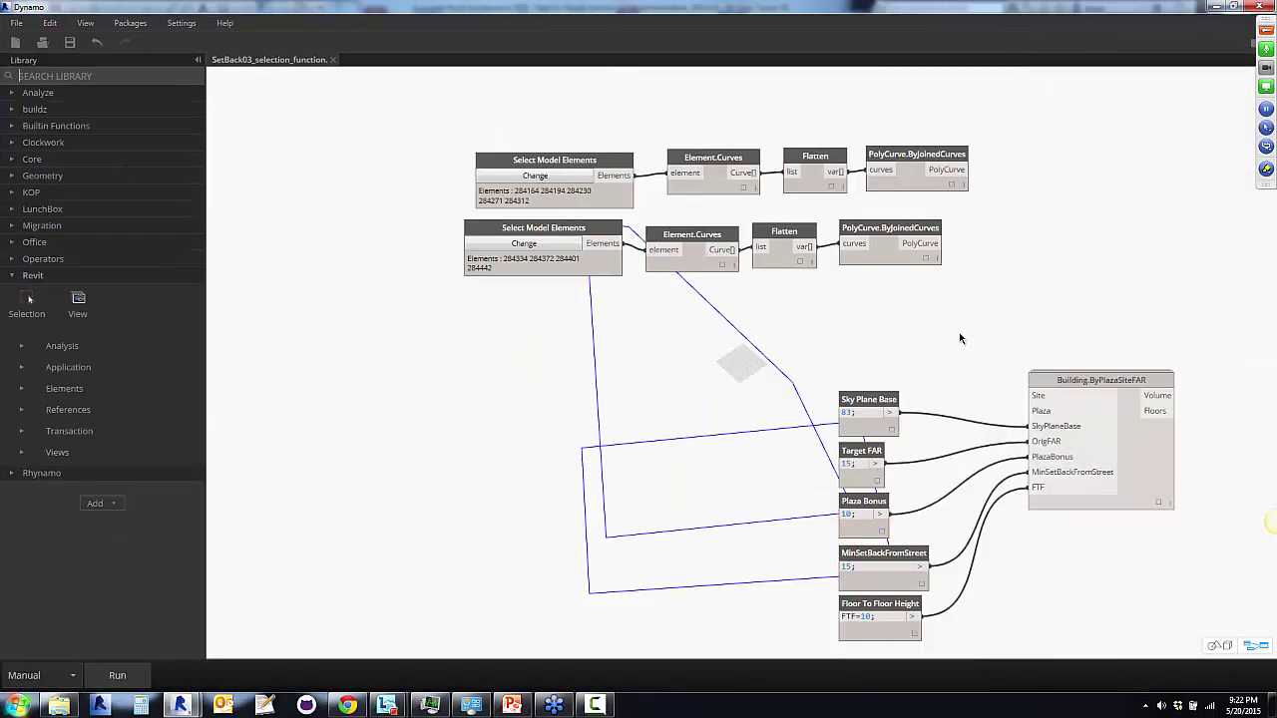
pyautogui.scroll(1, 686, 392)
pyautogui.scroll(2, 686, 392)
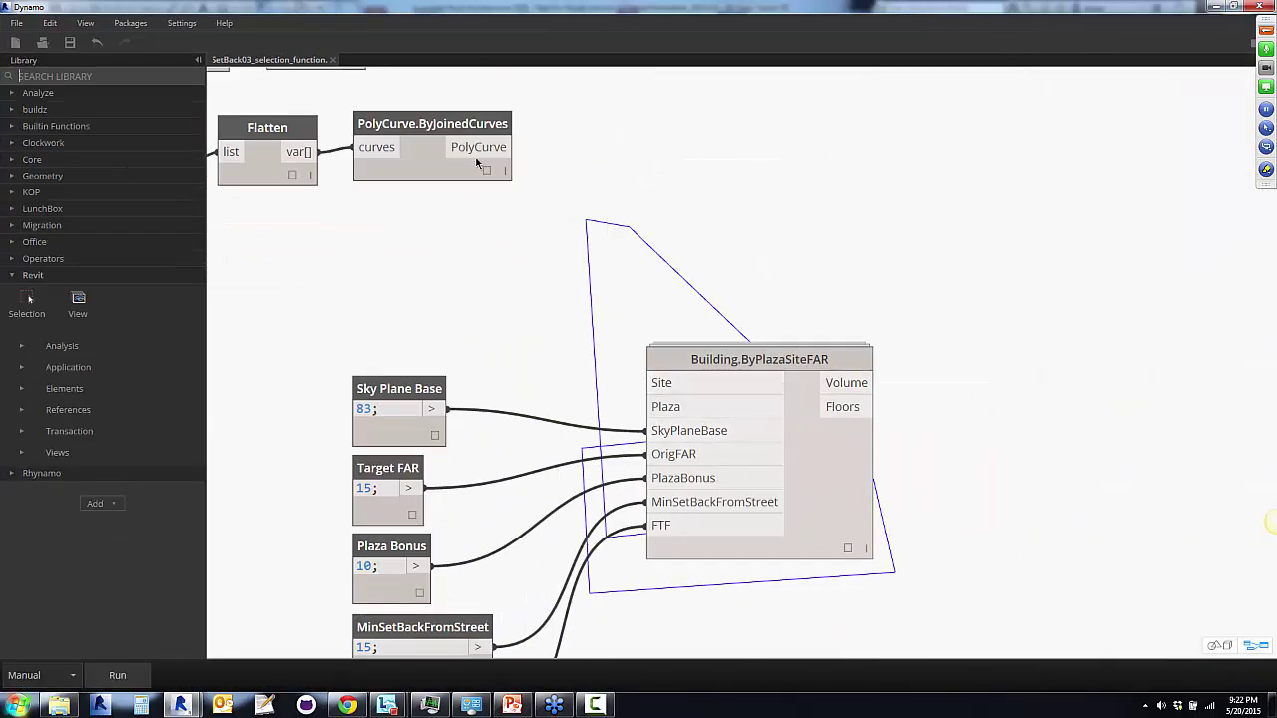
pyautogui.click(511, 147)
pyautogui.click(672, 405)
# Wire the upper polycurve into Site, then enable View > Show Geometry in Revit 2015.
pyautogui.scroll(-2, 588, 339)
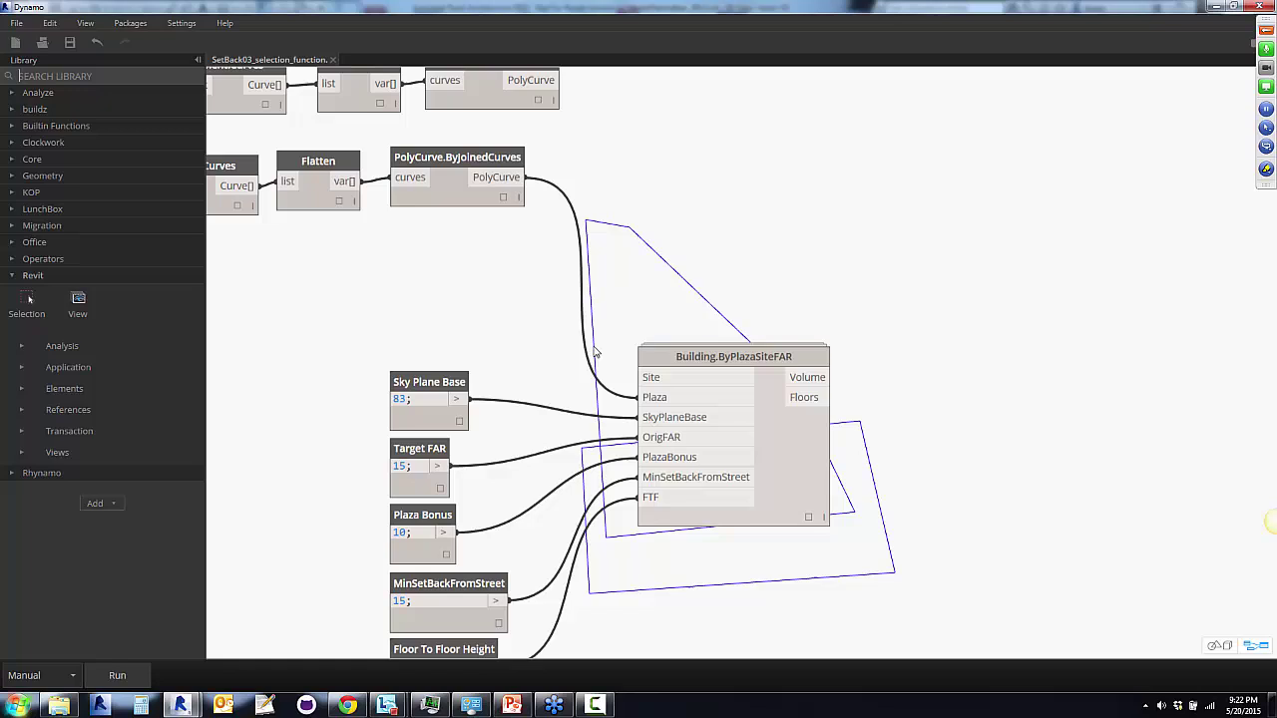
pyautogui.click(556, 121)
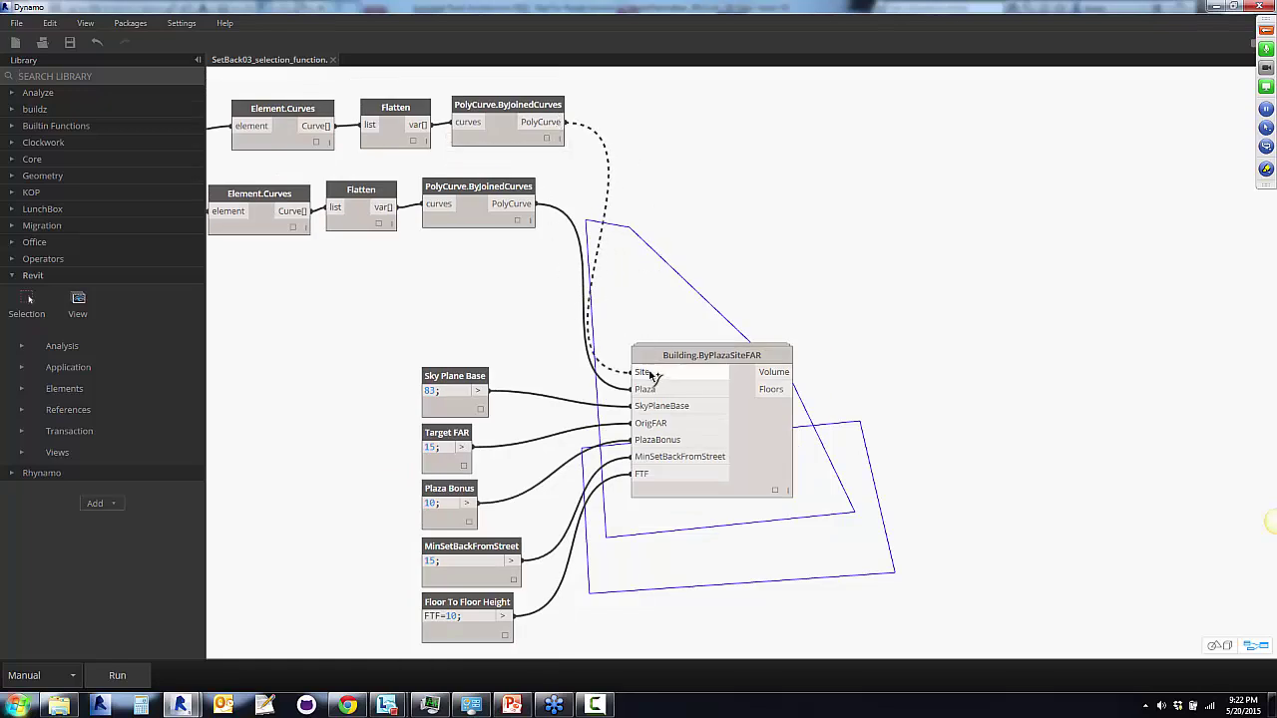
pyautogui.click(643, 372)
pyautogui.moveTo(671, 357); pyautogui.dragTo(696, 316)
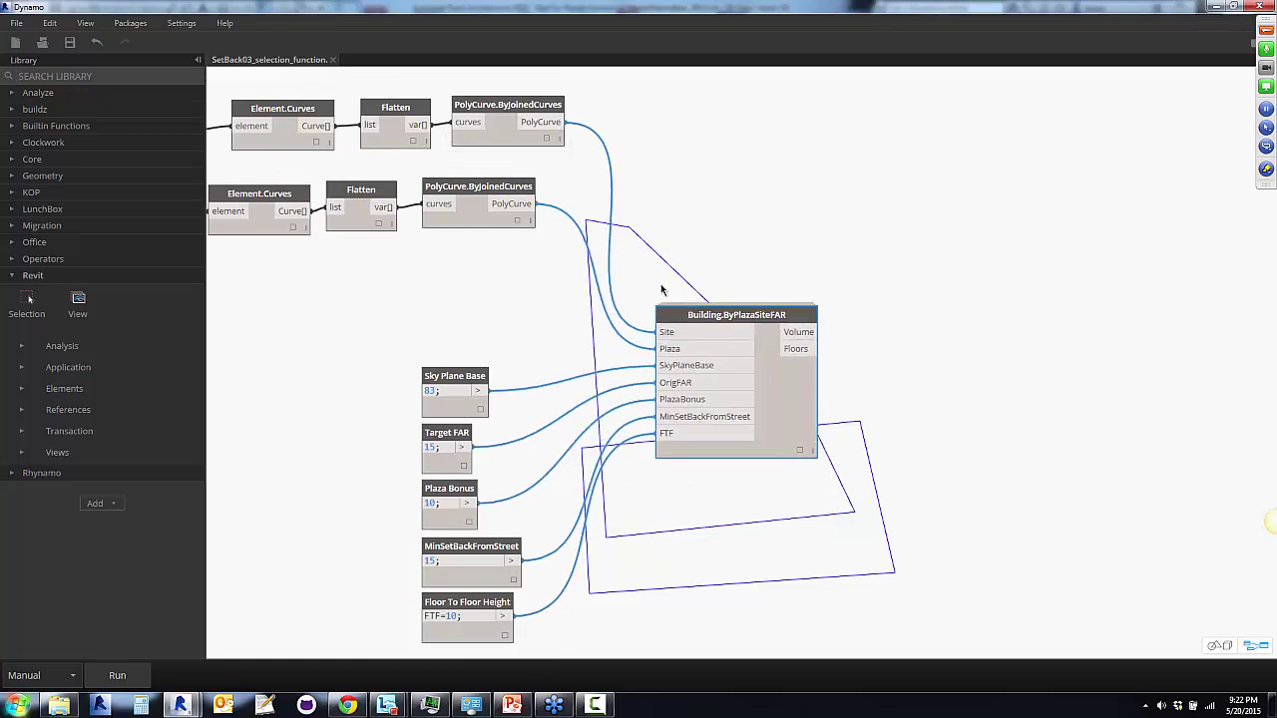
pyautogui.click(85, 23)
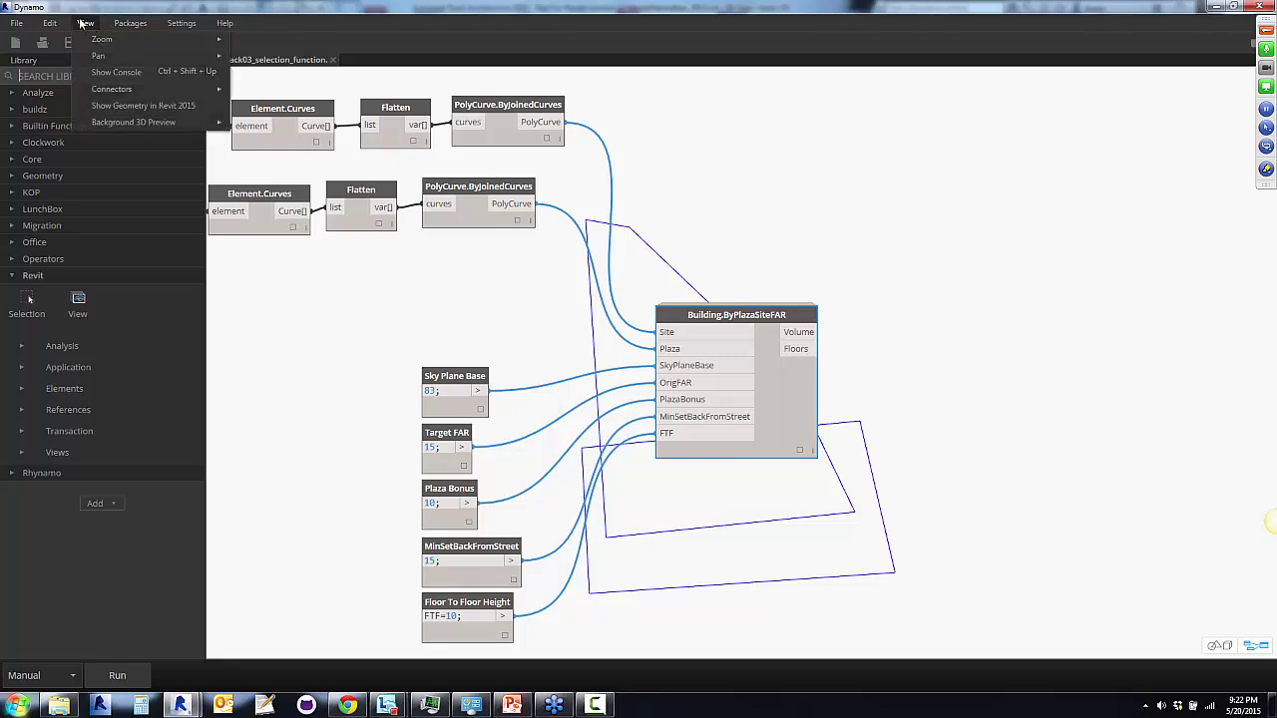
pyautogui.click(131, 105)
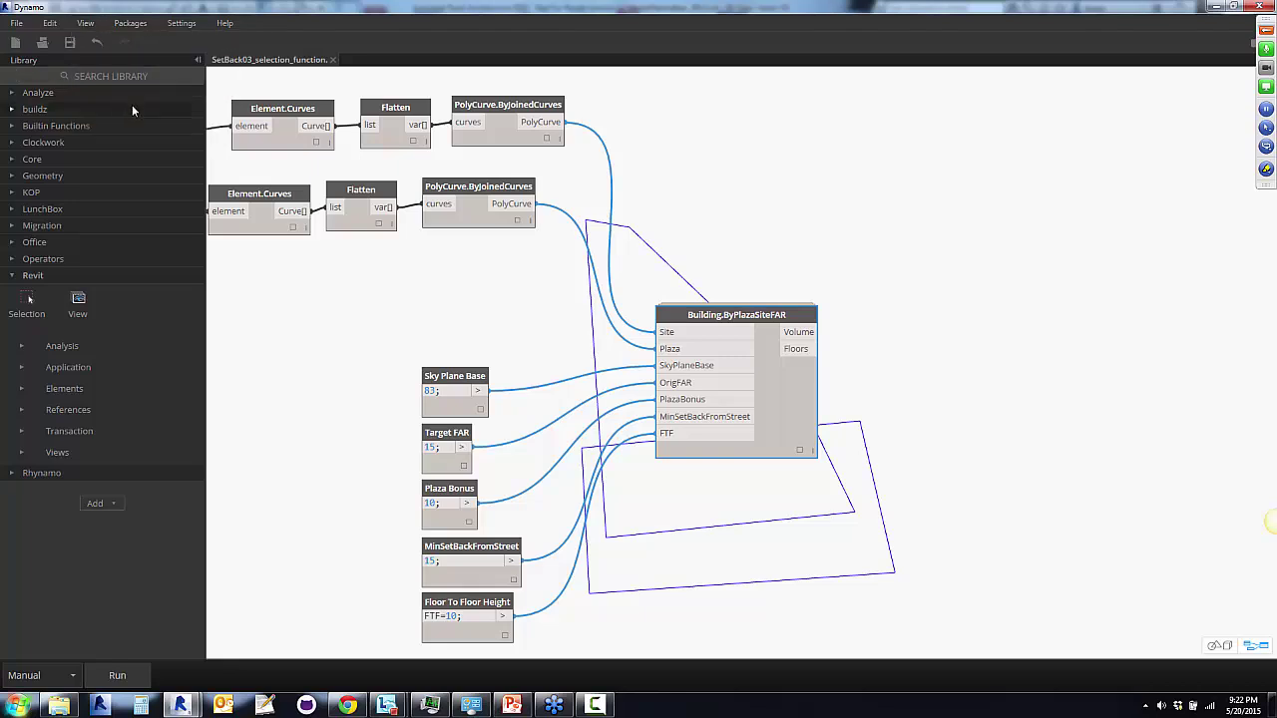
# Run the graph to build the stacked-floor tower, orbit the preview, and restore Dynamo over Revit.
pyautogui.click(119, 675)
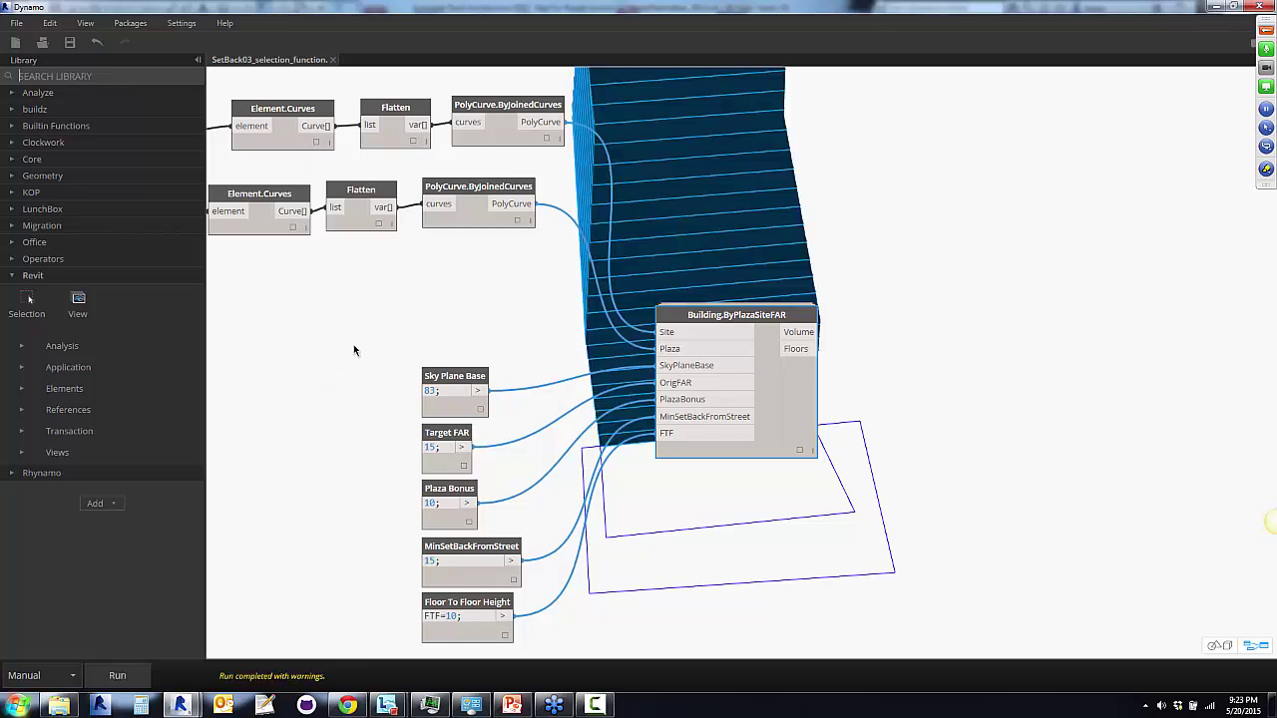
pyautogui.moveTo(351, 332); pyautogui.dragTo(675, 440, button='right')
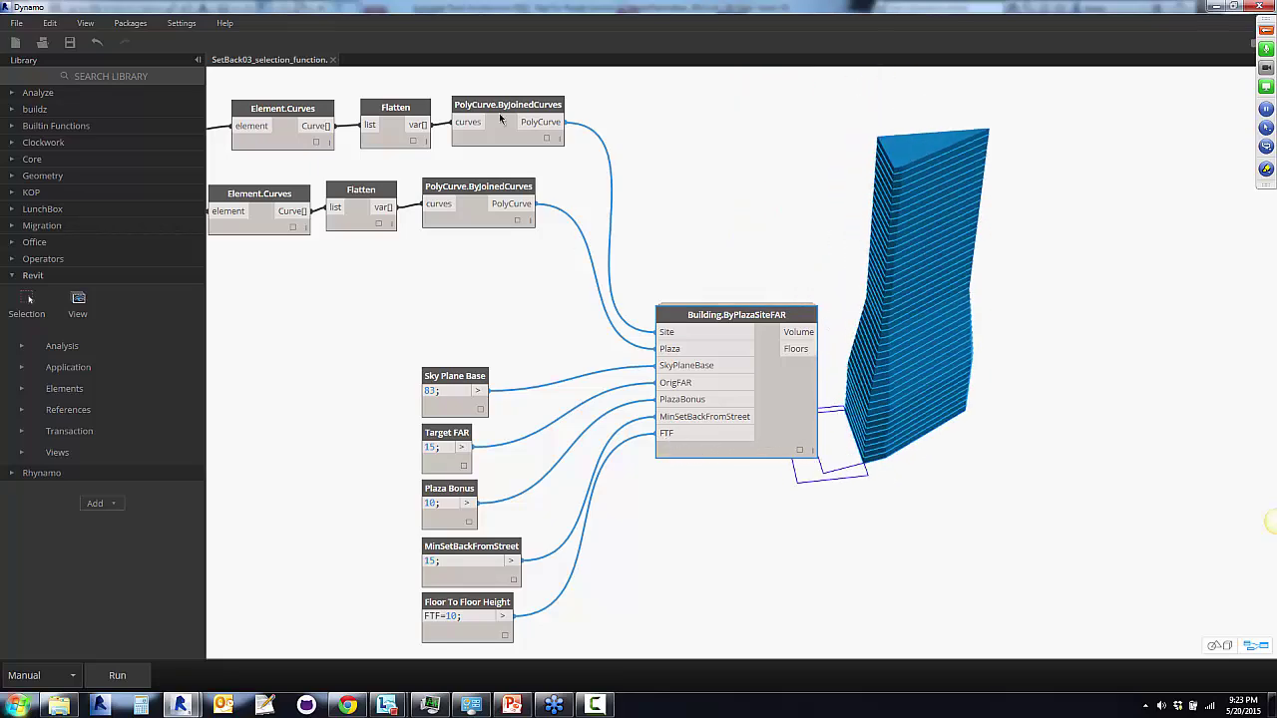
pyautogui.moveTo(429, 10); pyautogui.dragTo(818, 510)
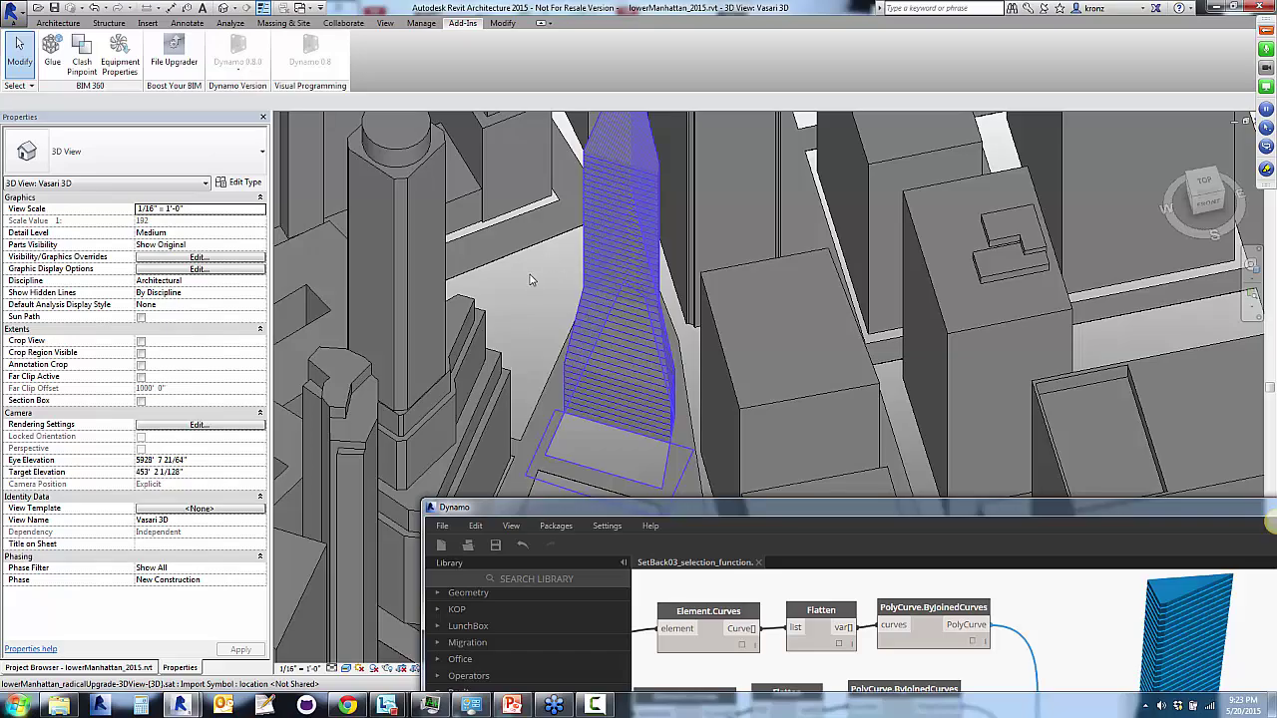
# Orbit Revit's city view around the new tower, then untick Show Geometry in Revit 2015.
pyautogui.keyDown('shift'); pyautogui.moveTo(531, 280); pyautogui.dragTo(599, 181, button='middle'); pyautogui.keyUp('shift')
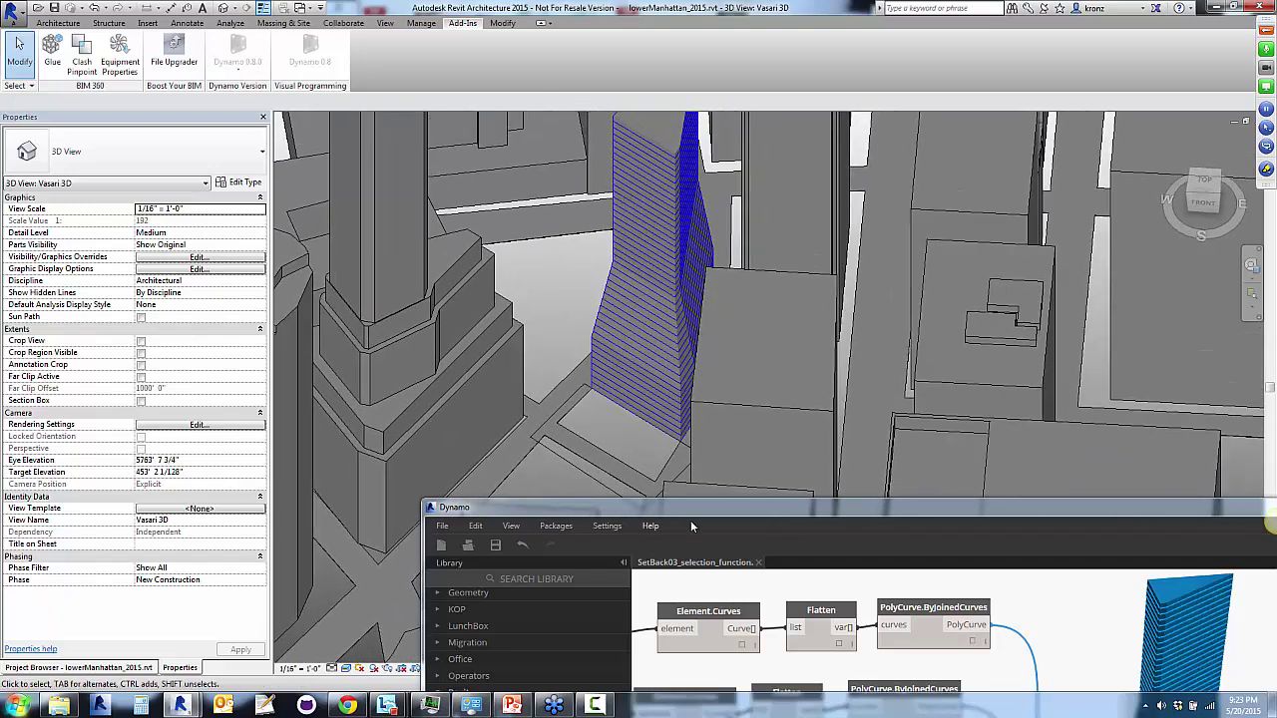
pyautogui.moveTo(696, 509); pyautogui.dragTo(288, 38)
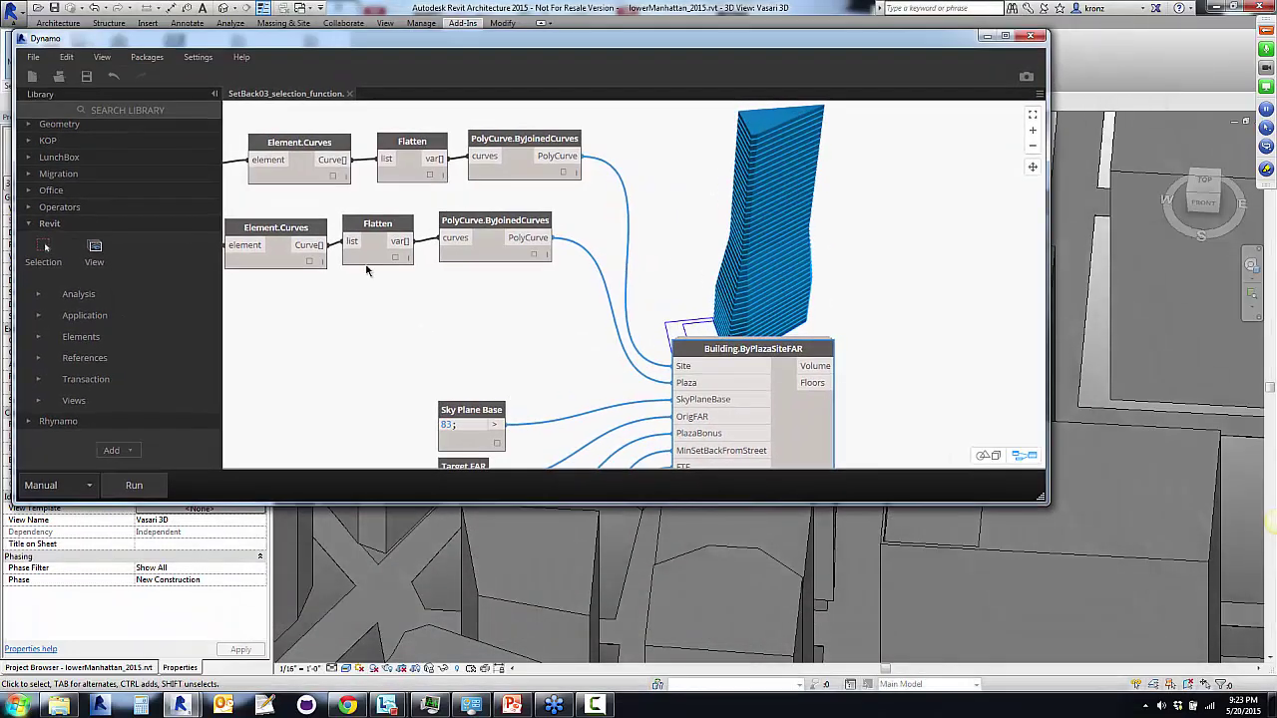
pyautogui.click(102, 57)
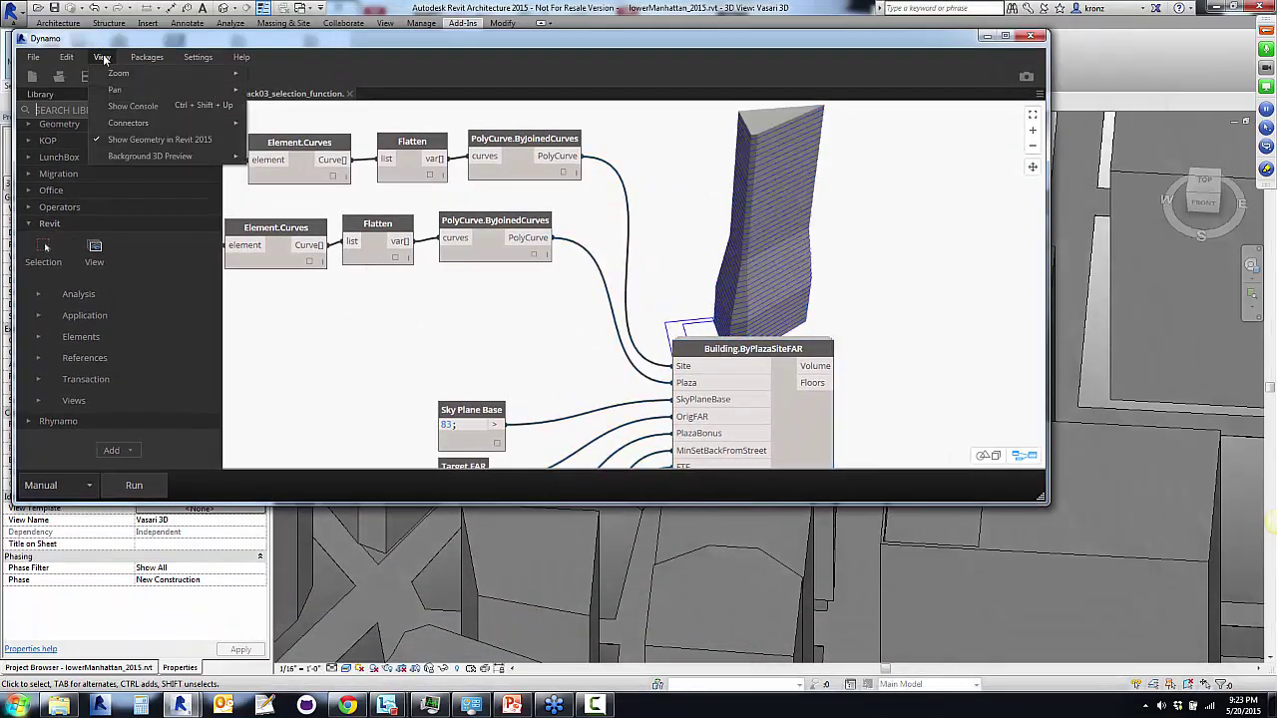
pyautogui.click(101, 137)
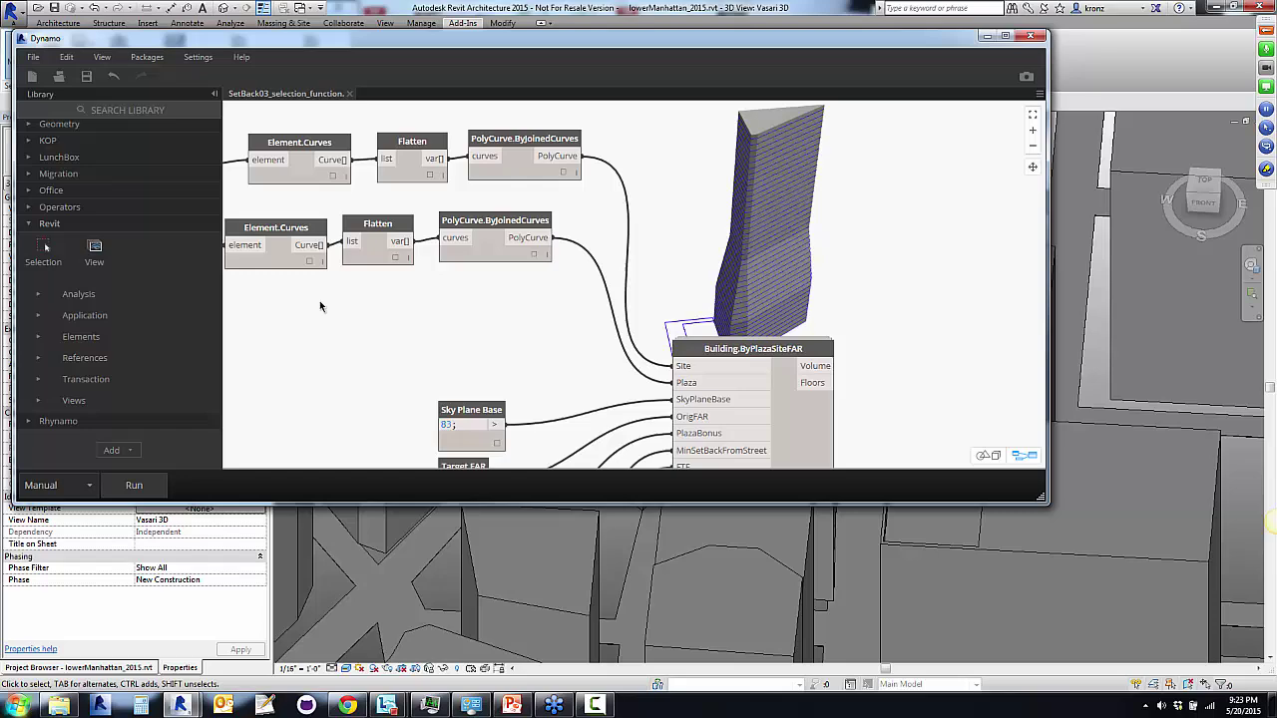
# Maximize Dynamo and move the floor-creation node group up beside the Building node.
pyautogui.click(1004, 36)
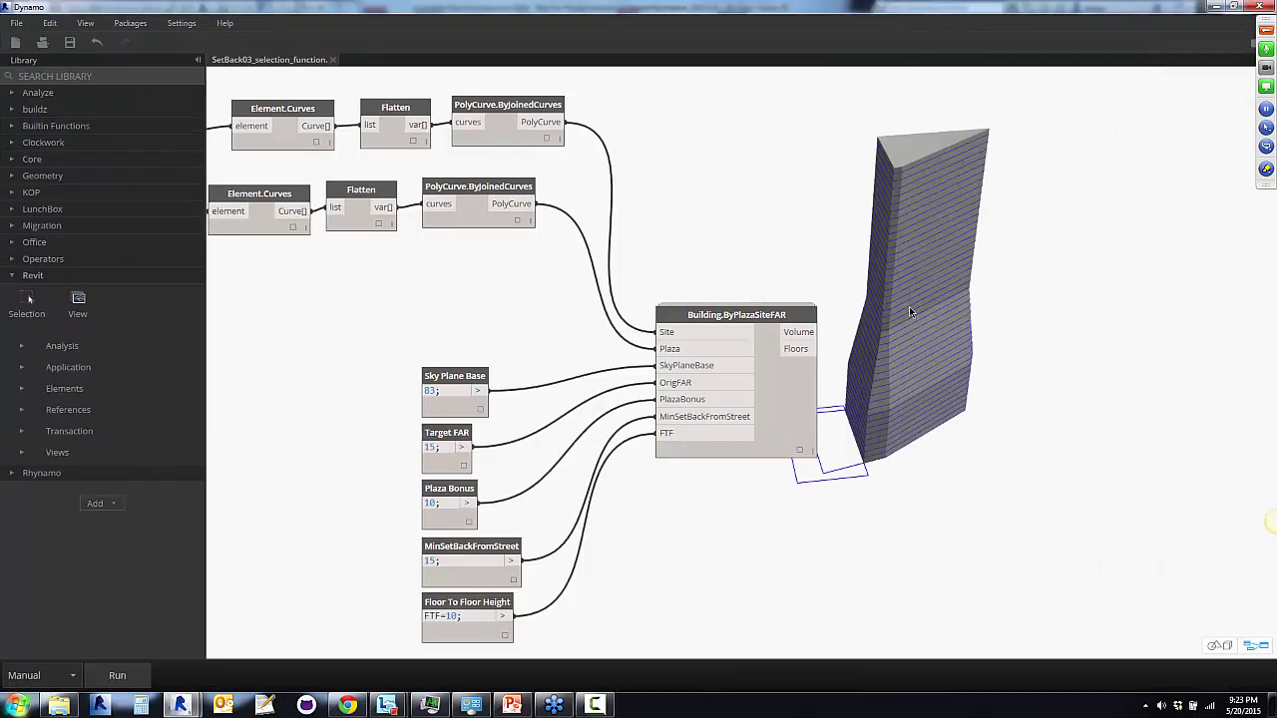
pyautogui.scroll(-3, 882, 432)
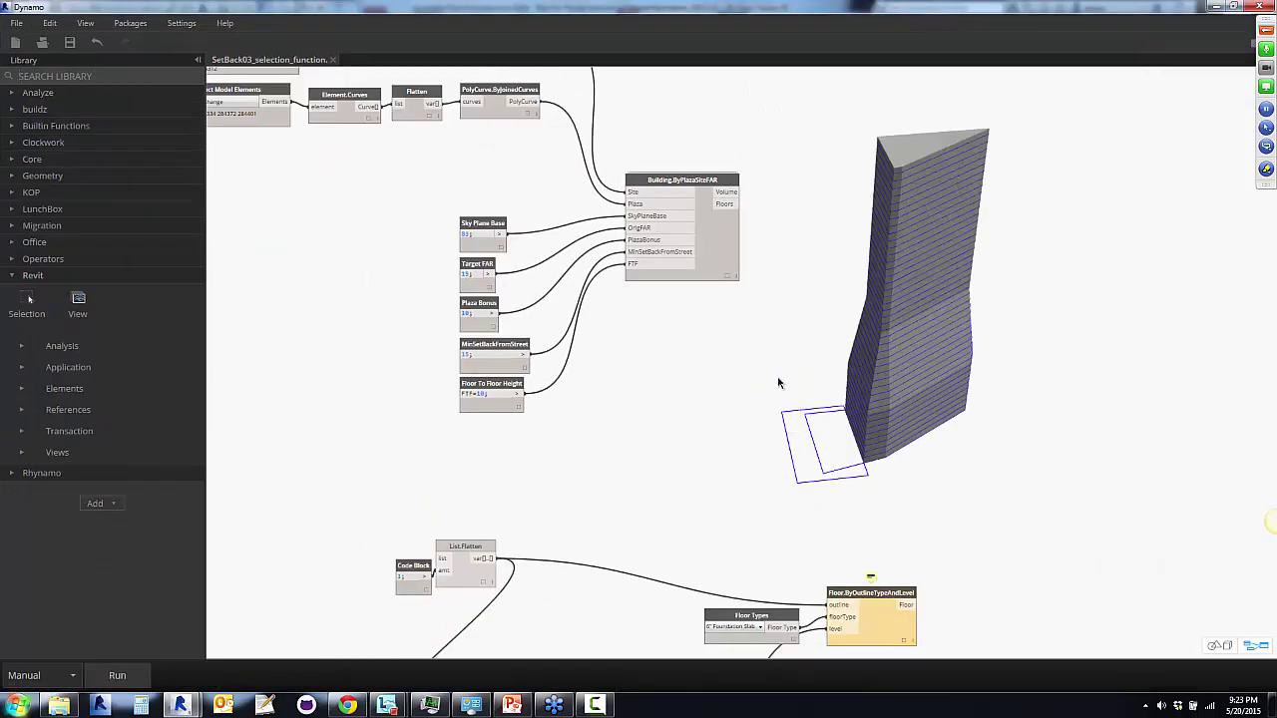
pyautogui.moveTo(778, 383); pyautogui.dragTo(755, 286, button='middle')
pyautogui.moveTo(275, 342); pyautogui.dragTo(918, 621)
pyautogui.moveTo(835, 488); pyautogui.dragTo(1021, 279)
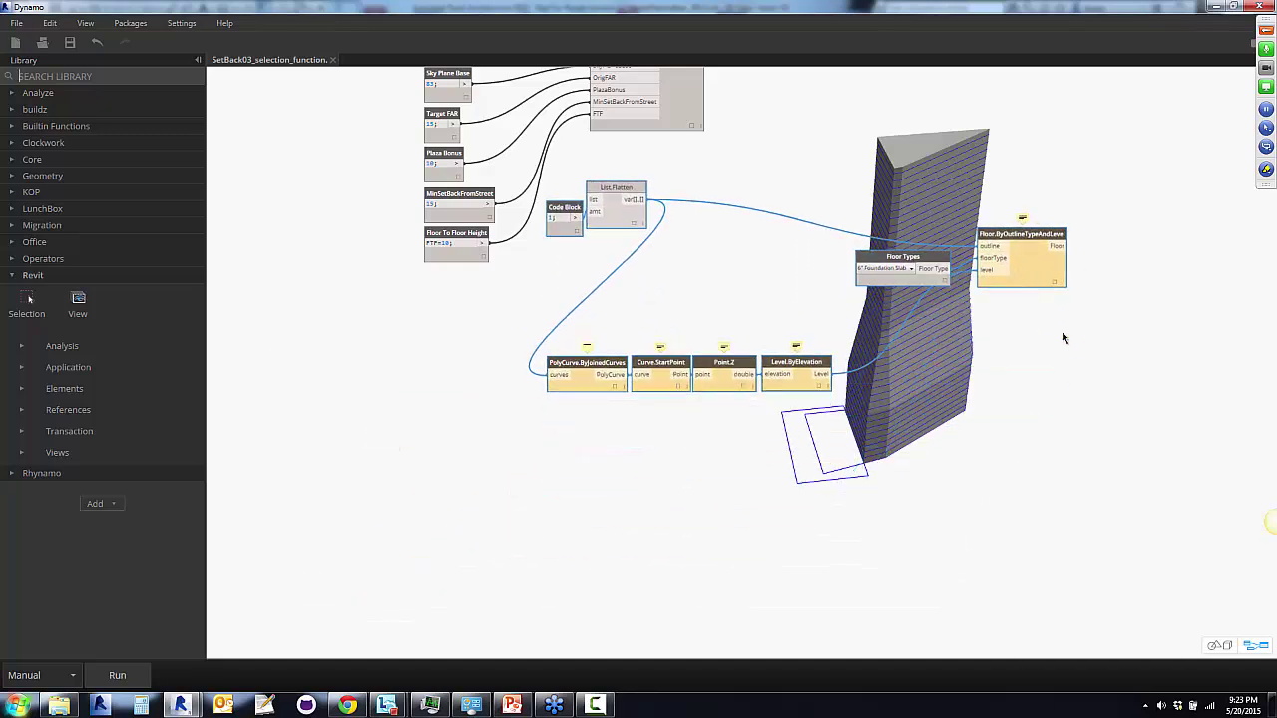
pyautogui.click(636, 292)
pyautogui.moveTo(473, 318); pyautogui.dragTo(951, 316)
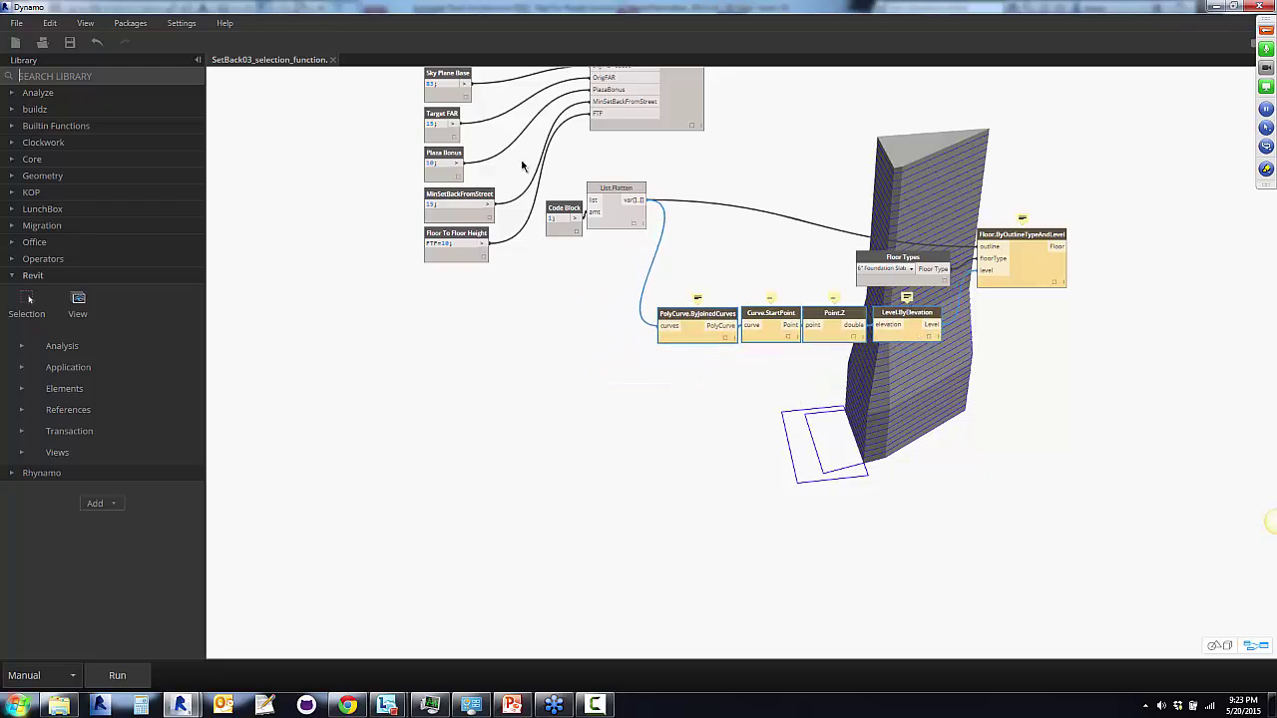
pyautogui.moveTo(520, 166); pyautogui.dragTo(1094, 396)
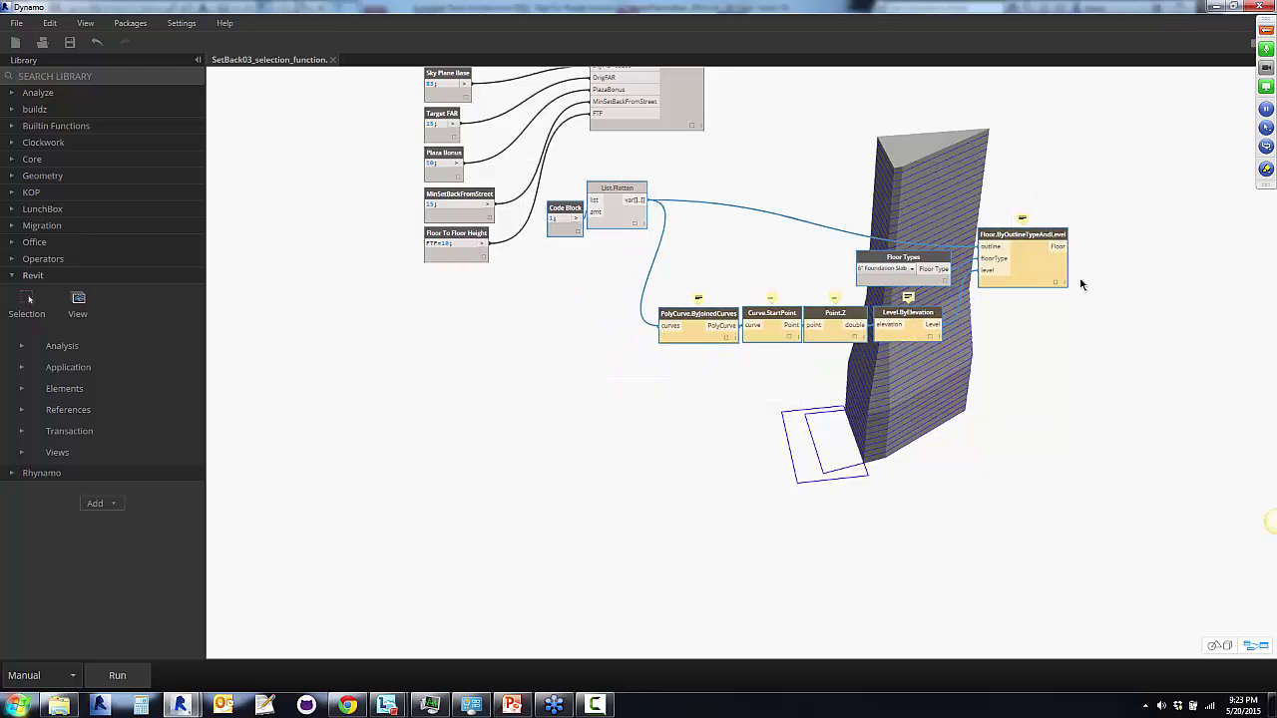
# Wire Building Floors into List.Flatten's list and run to create 6" Foundation Slab floors.
pyautogui.scroll(5, 1197, 279)
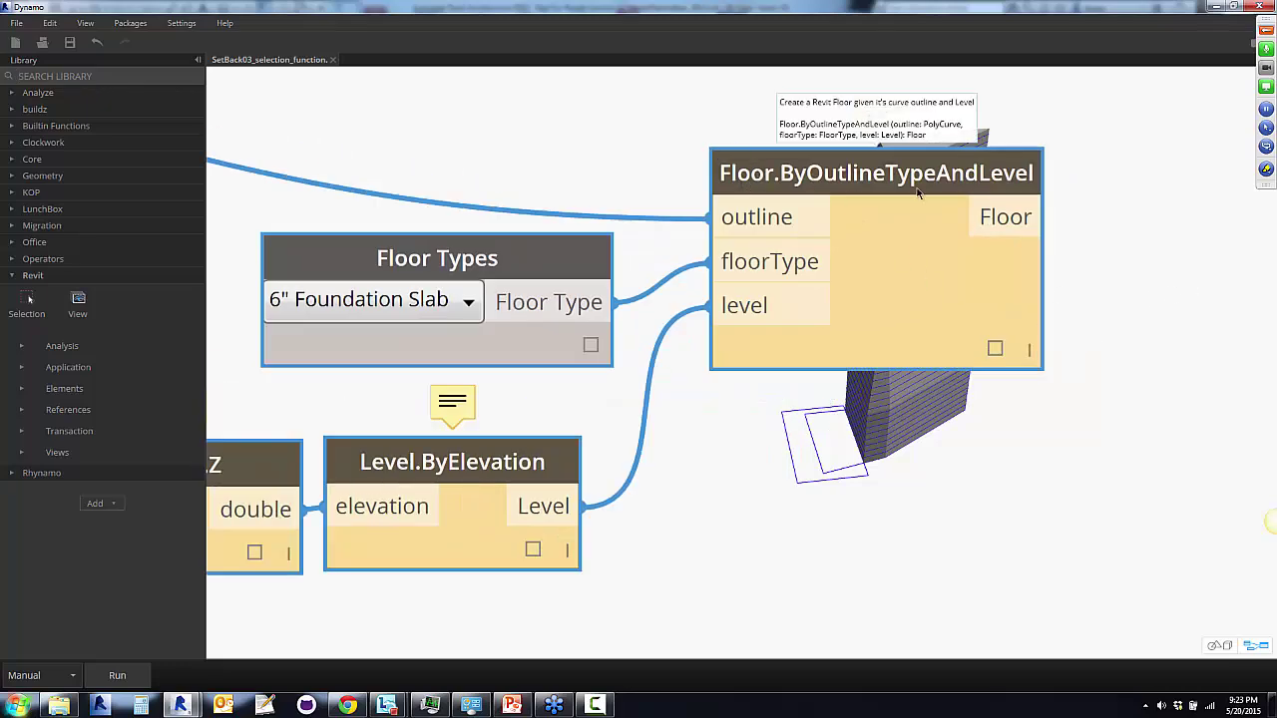
pyautogui.scroll(-6, 877, 428)
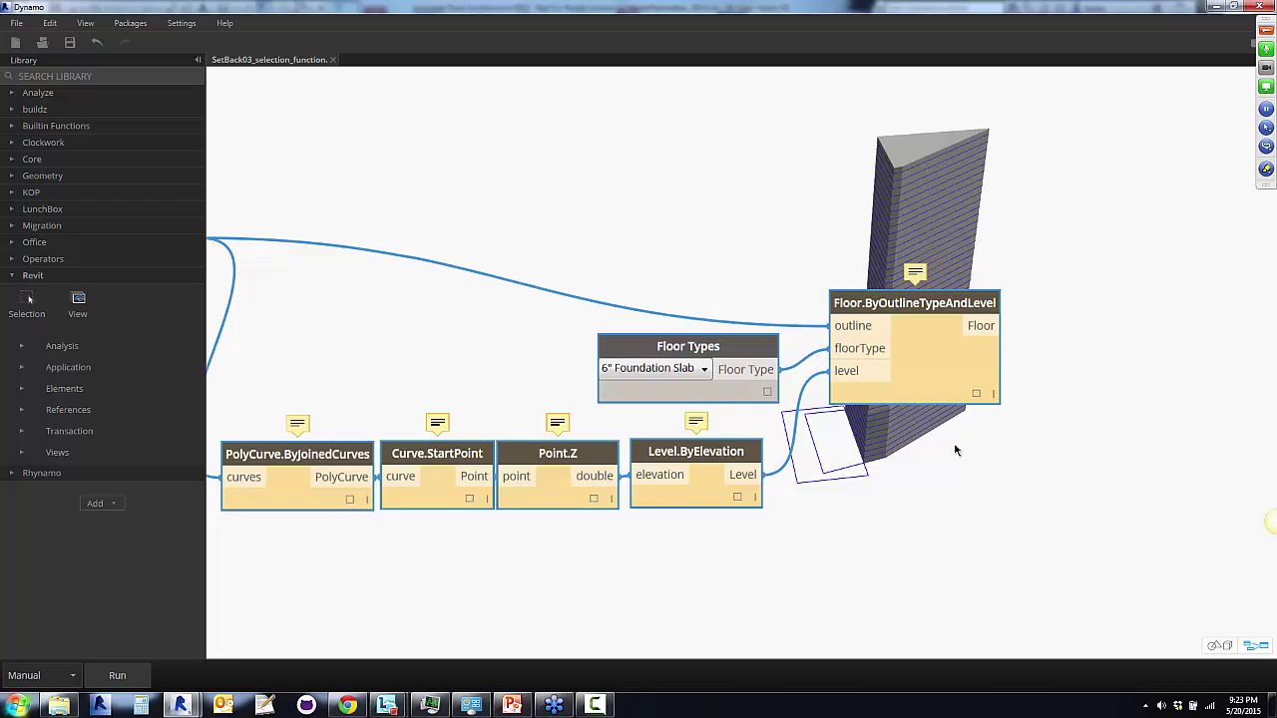
pyautogui.scroll(3, 590, 373)
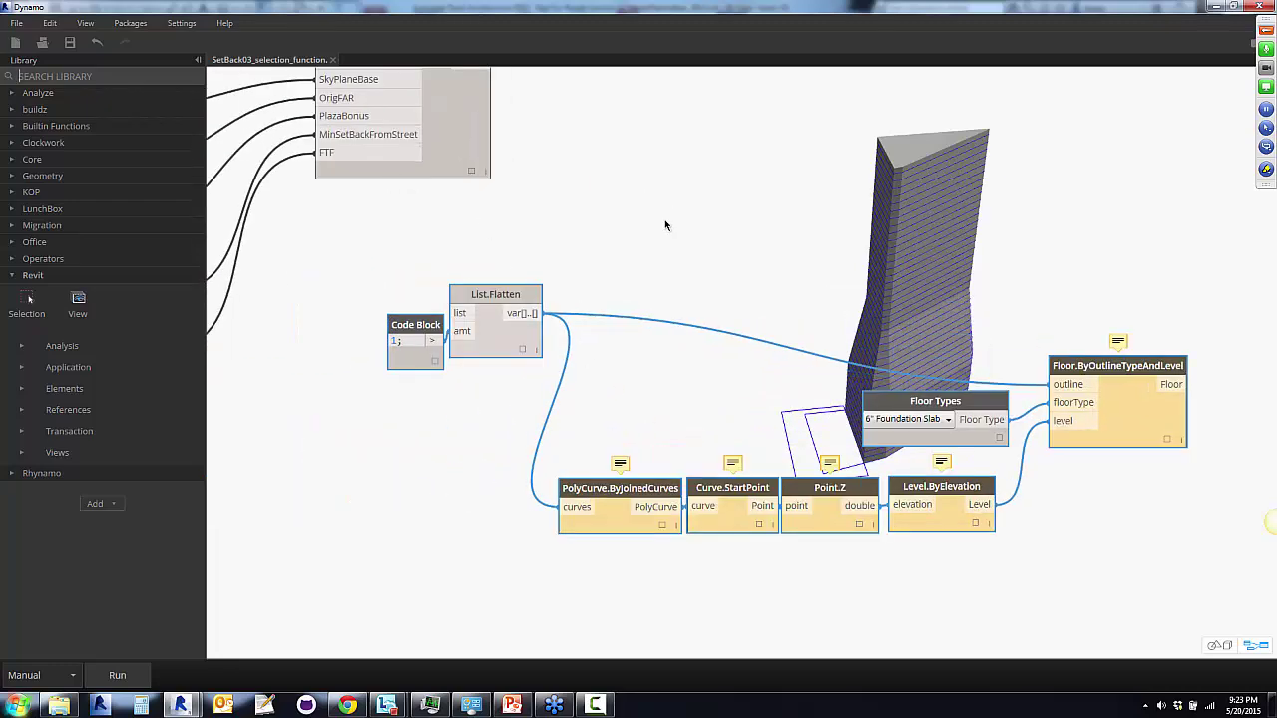
pyautogui.moveTo(667, 227); pyautogui.dragTo(642, 325, button='middle')
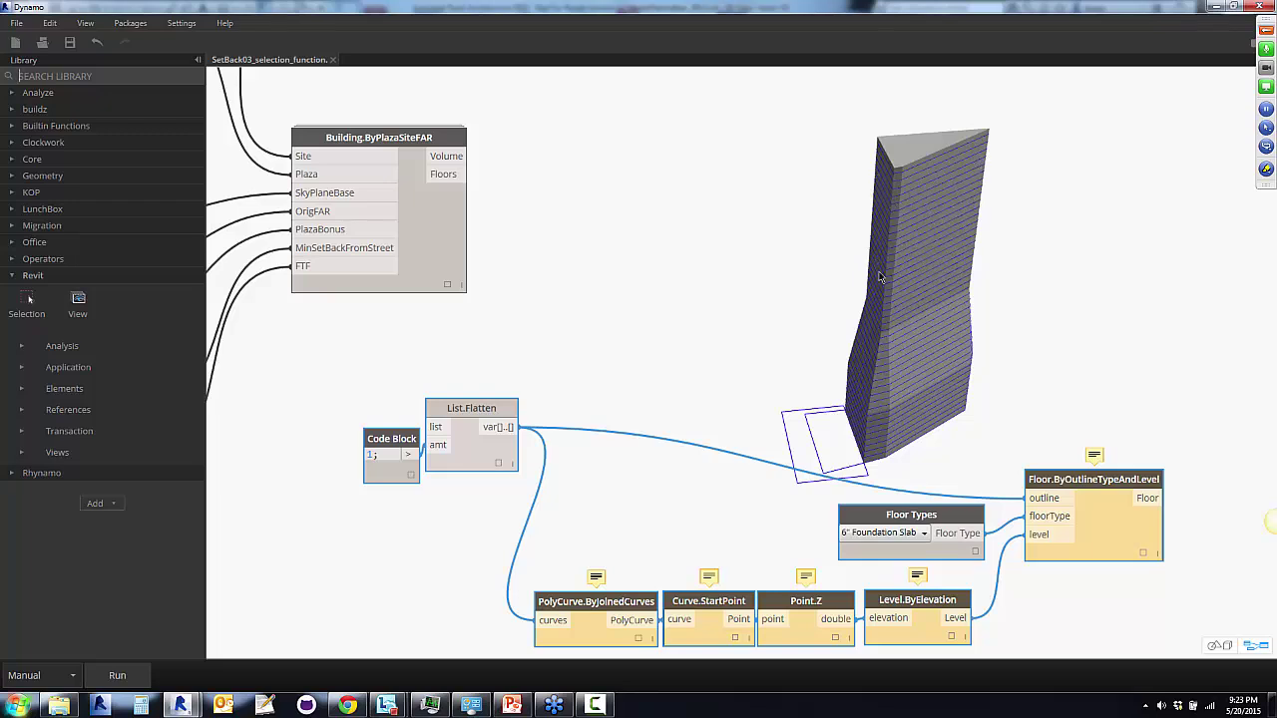
pyautogui.moveTo(460, 173); pyautogui.dragTo(435, 429)
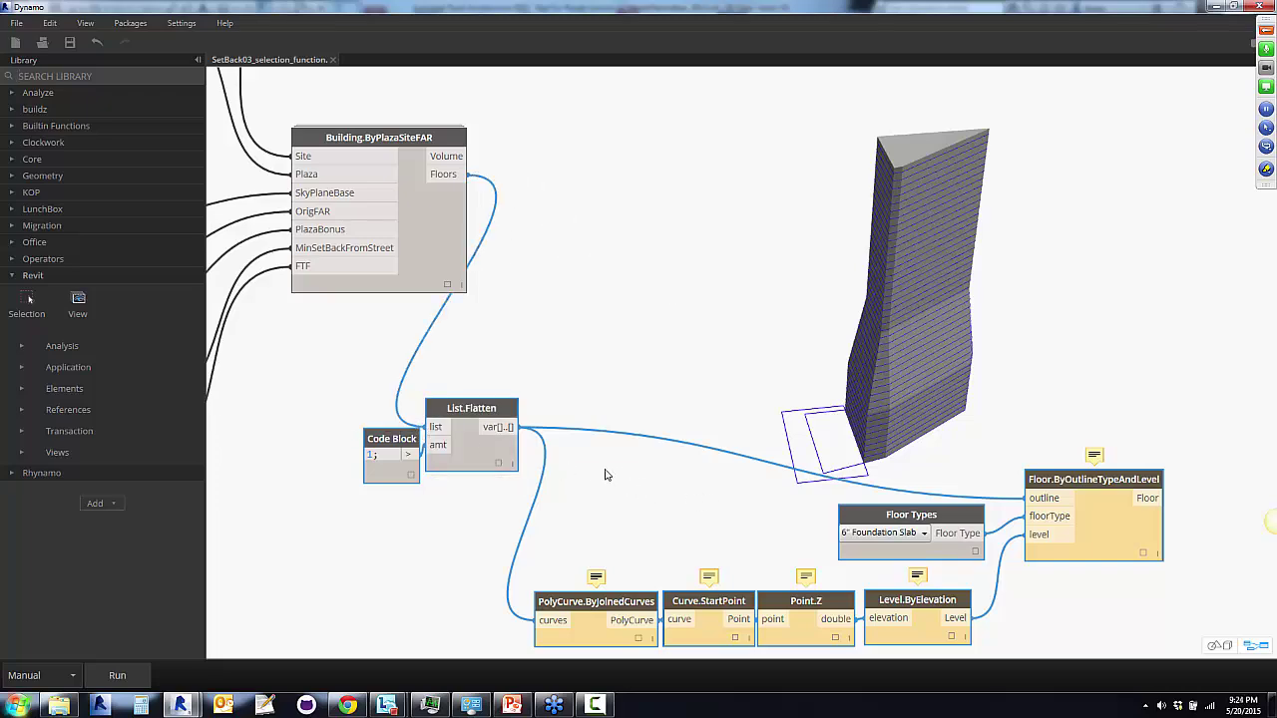
pyautogui.moveTo(605, 476); pyautogui.dragTo(476, 413, button='middle')
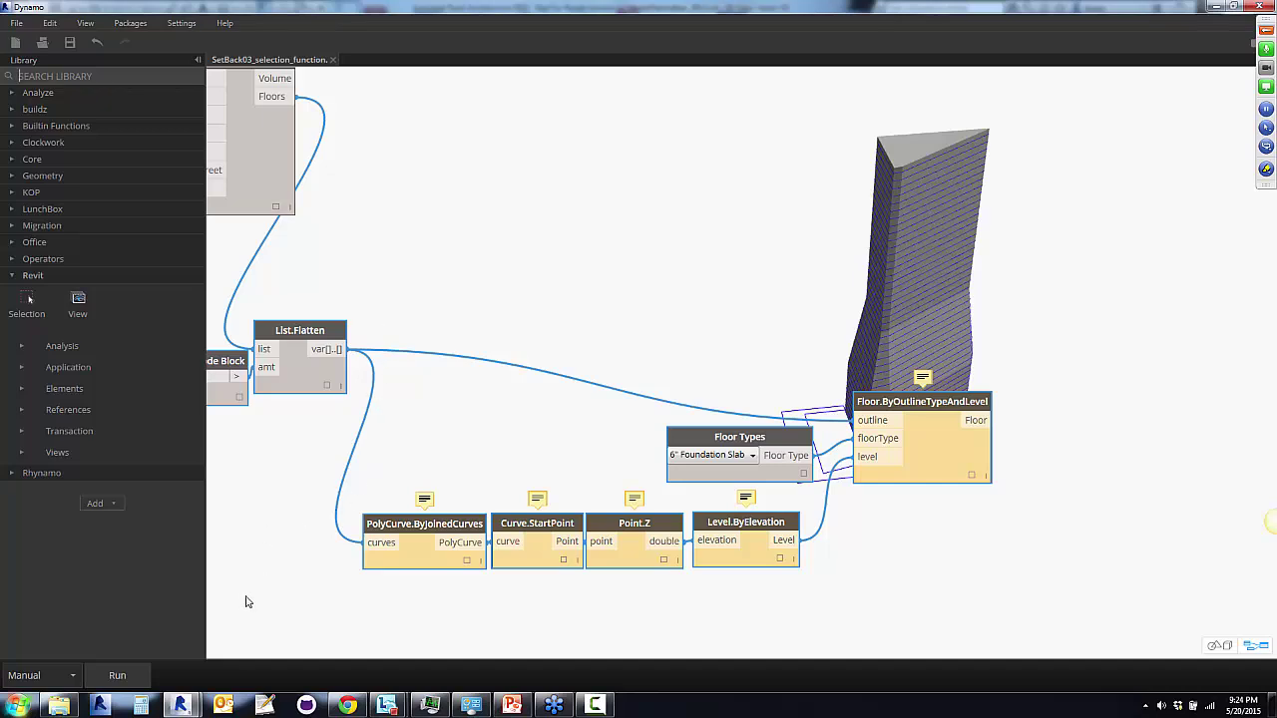
pyautogui.click(119, 676)
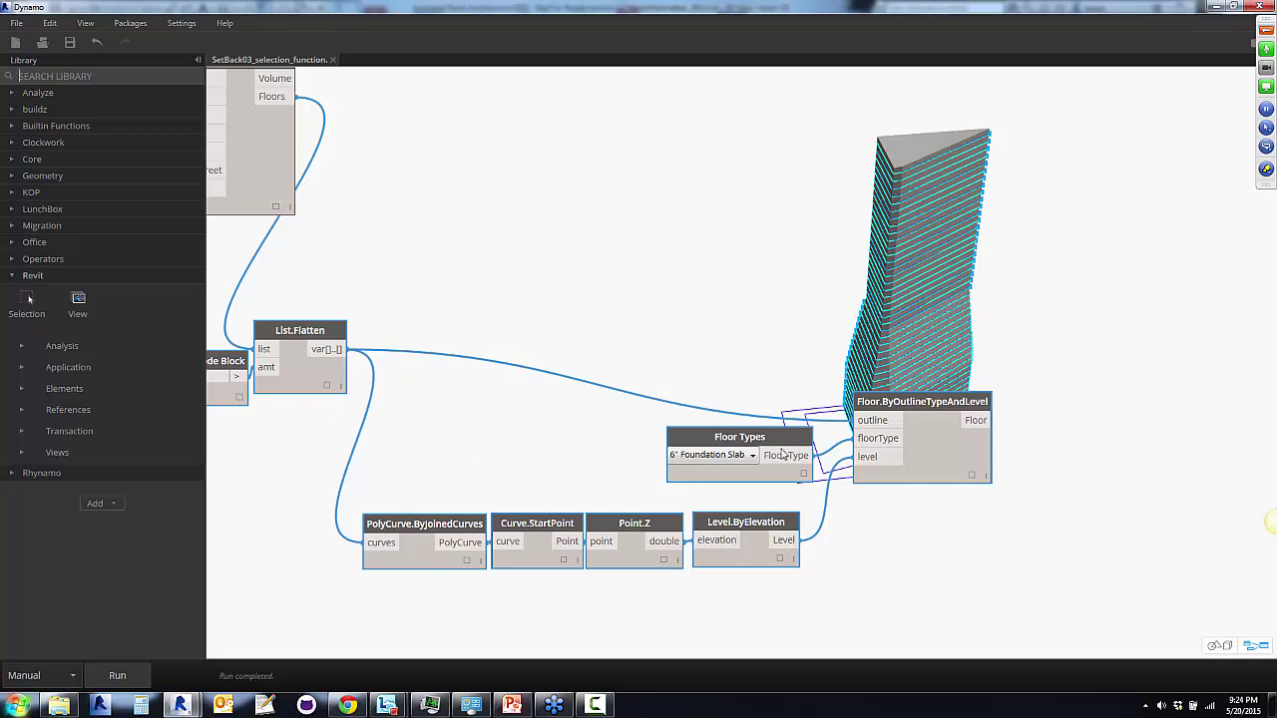
pyautogui.moveTo(785, 443); pyautogui.dragTo(765, 430, button='middle')
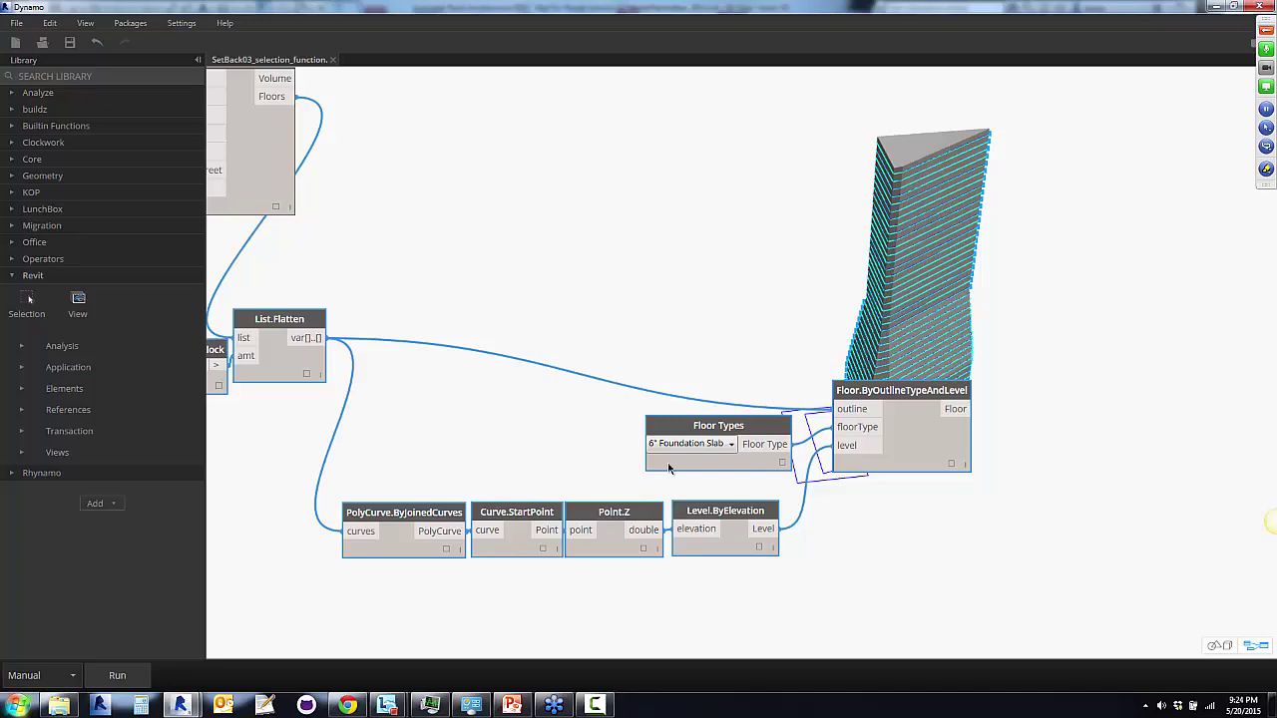
# Select and inspect the tower's topmost 6" Foundation Slab on Level 137 in Revit.
pyautogui.doubleClick(720, 18)
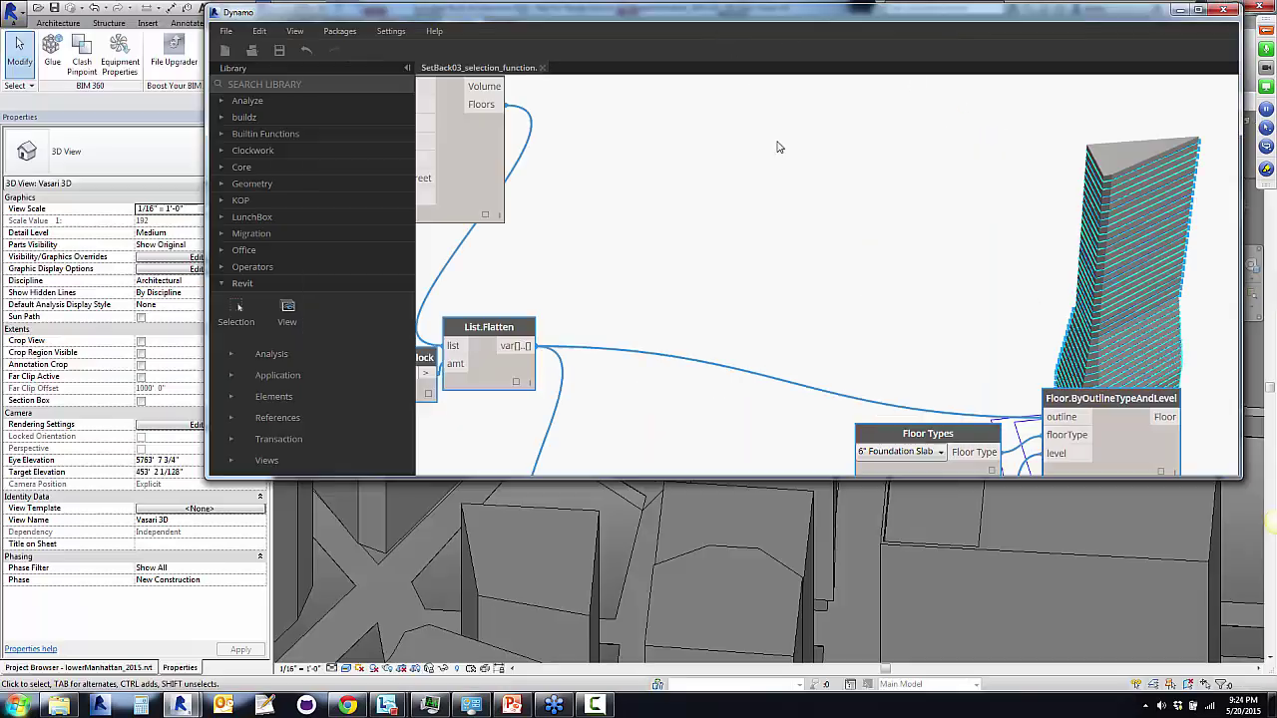
pyautogui.moveTo(720, 18); pyautogui.dragTo(935, 488)
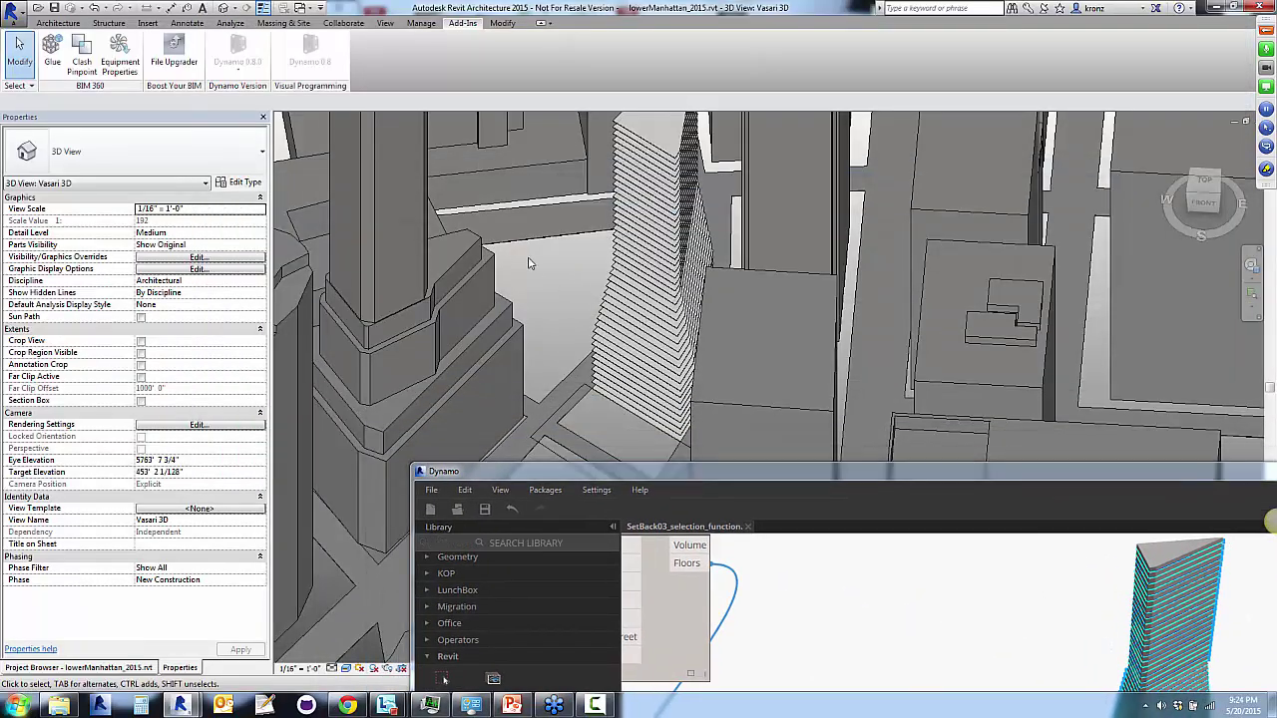
pyautogui.keyDown('shift'); pyautogui.moveTo(530, 262); pyautogui.dragTo(718, 261, button='middle'); pyautogui.keyUp('shift')
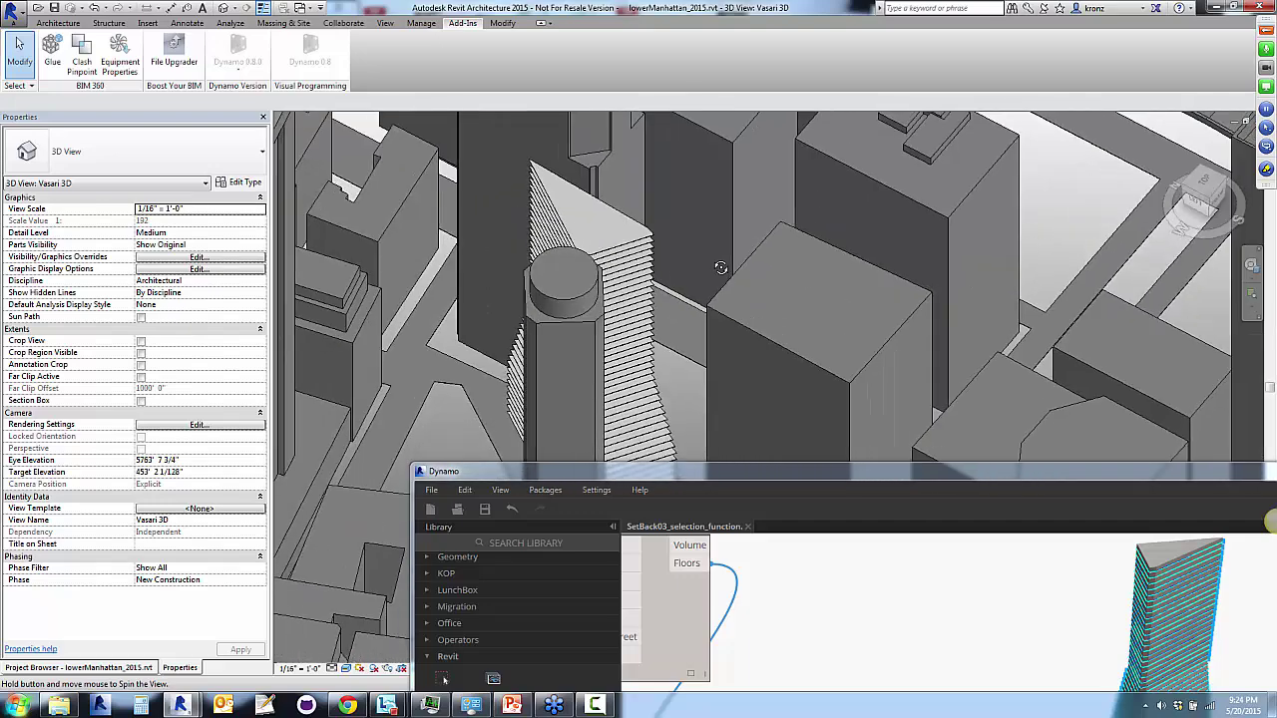
pyautogui.click(653, 242)
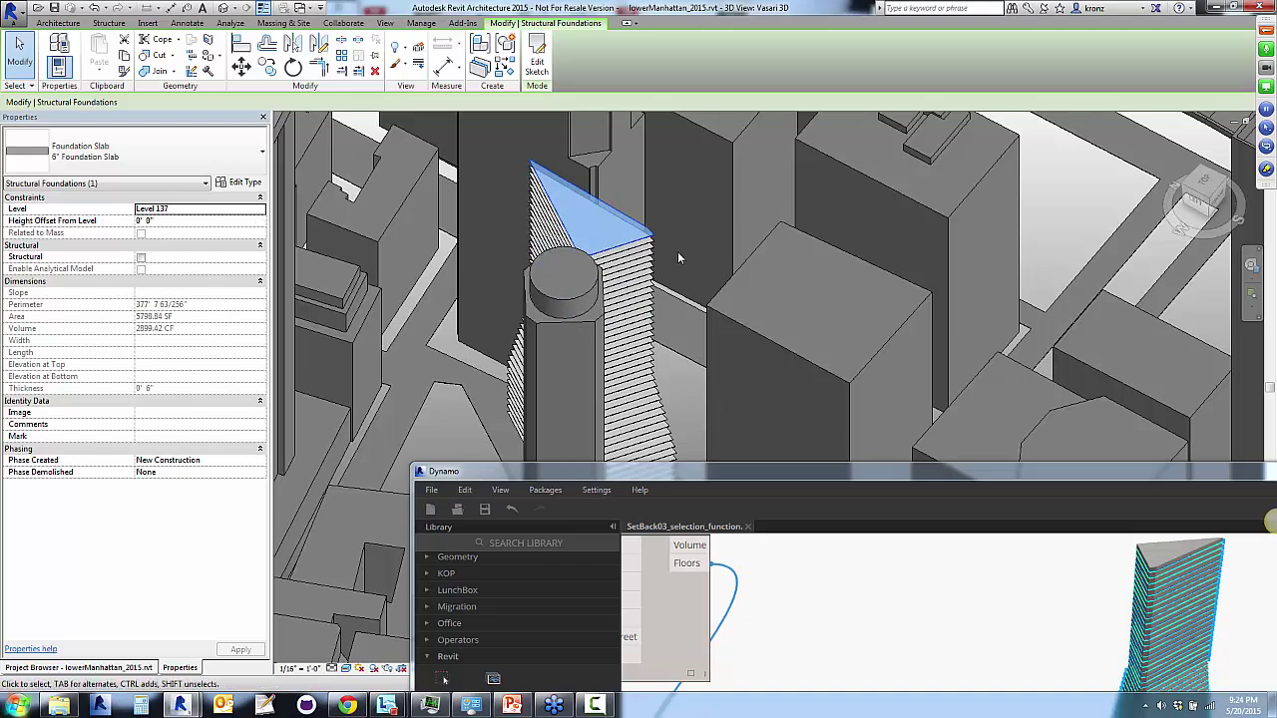
pyautogui.keyDown('shift'); pyautogui.moveTo(677, 257); pyautogui.dragTo(829, 248, button='middle'); pyautogui.keyUp('shift')
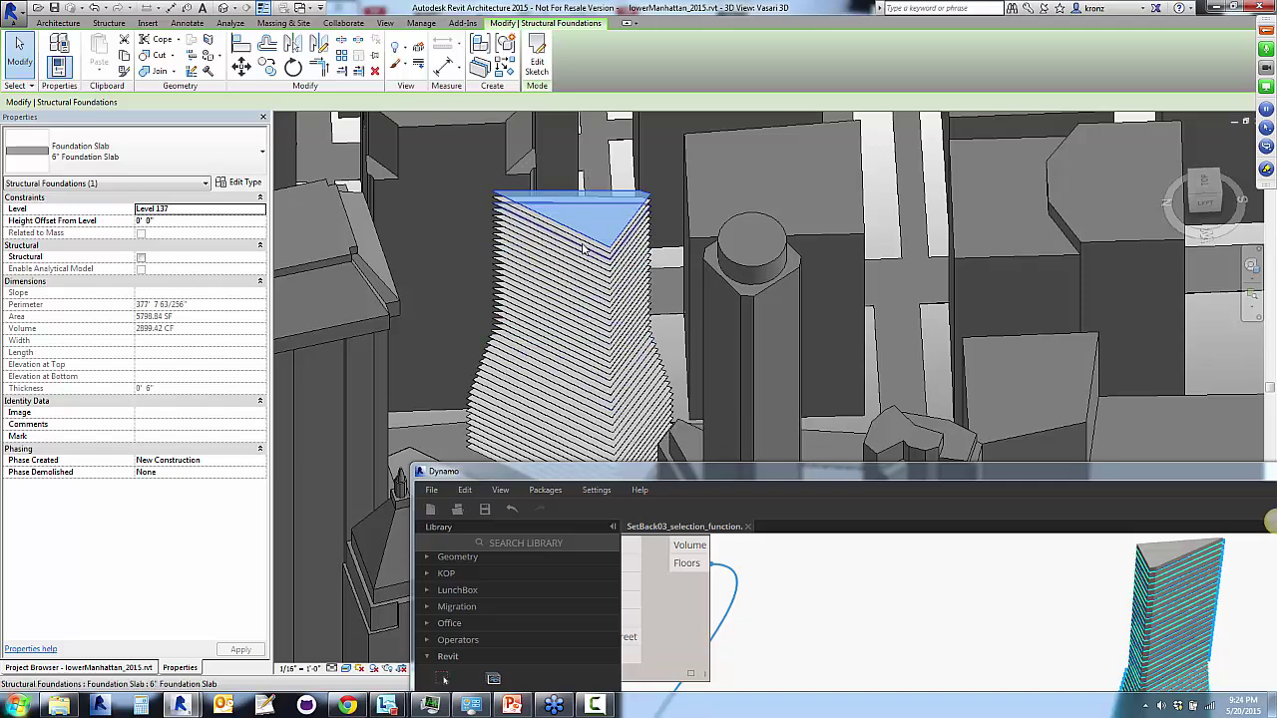
pyautogui.moveTo(997, 471); pyautogui.dragTo(773, 164)
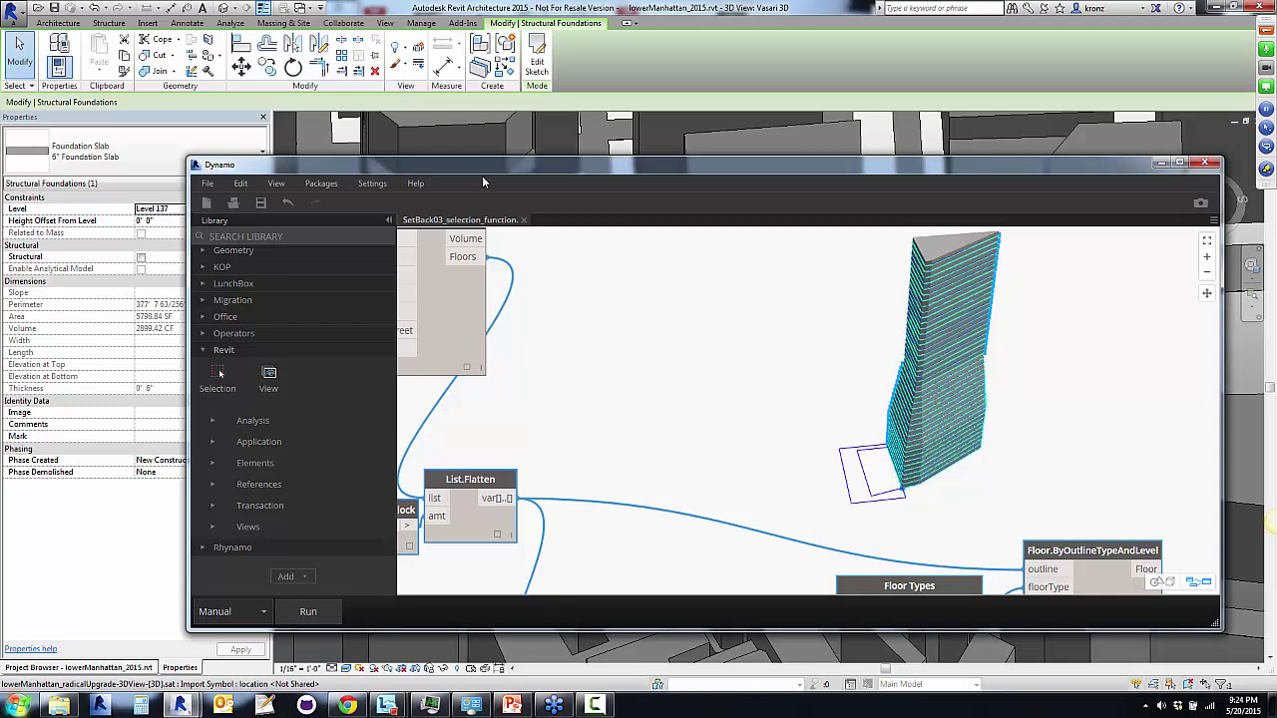
# Move the Generic - 8" wall node group up beside the floor nodes.
pyautogui.moveTo(486, 168); pyautogui.dragTo(669, 411)
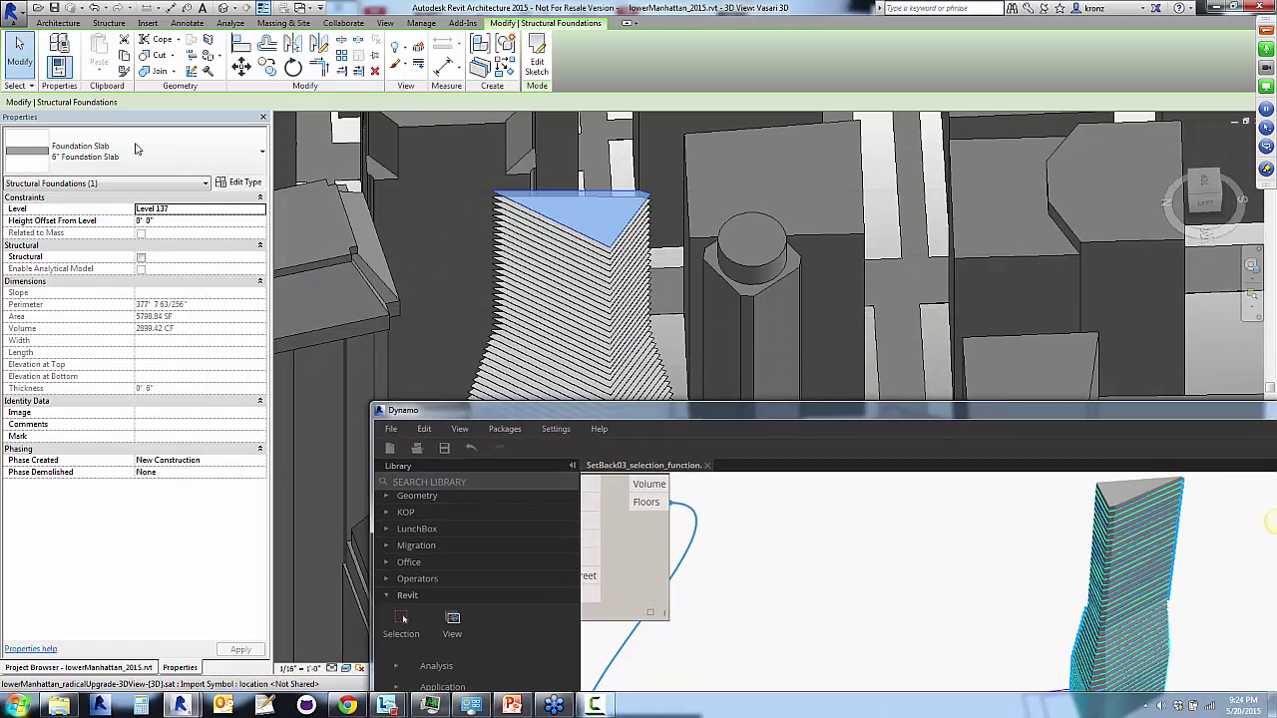
pyautogui.moveTo(748, 407); pyautogui.dragTo(489, 100)
pyautogui.scroll(-4, 635, 365)
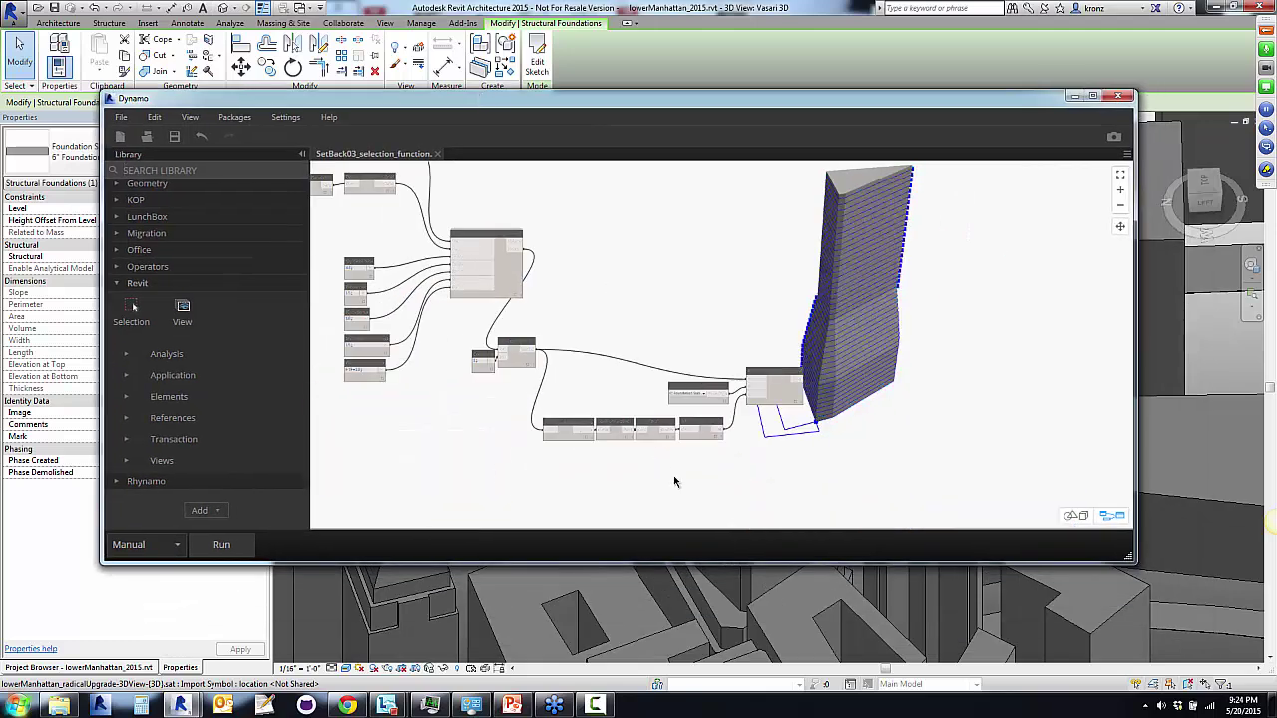
pyautogui.scroll(-5, 650, 323)
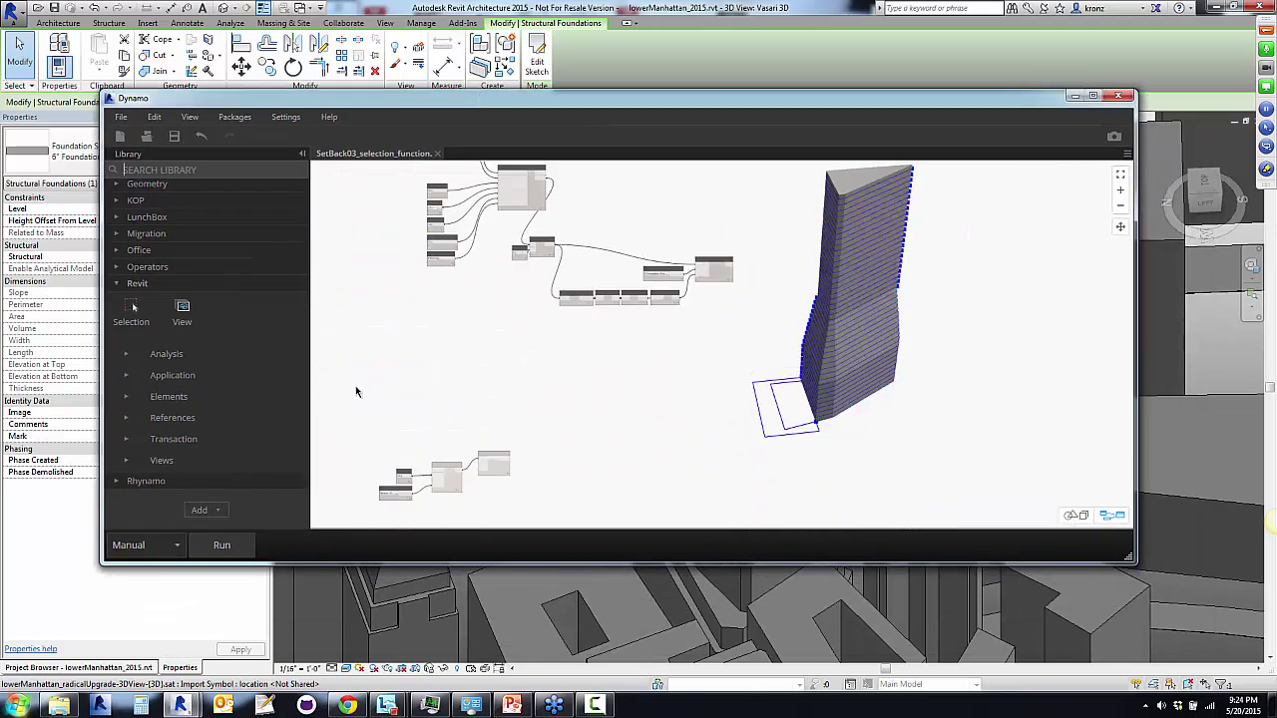
pyautogui.moveTo(321, 413); pyautogui.dragTo(546, 517)
pyautogui.moveTo(496, 470); pyautogui.dragTo(688, 357)
pyautogui.scroll(5, 702, 325)
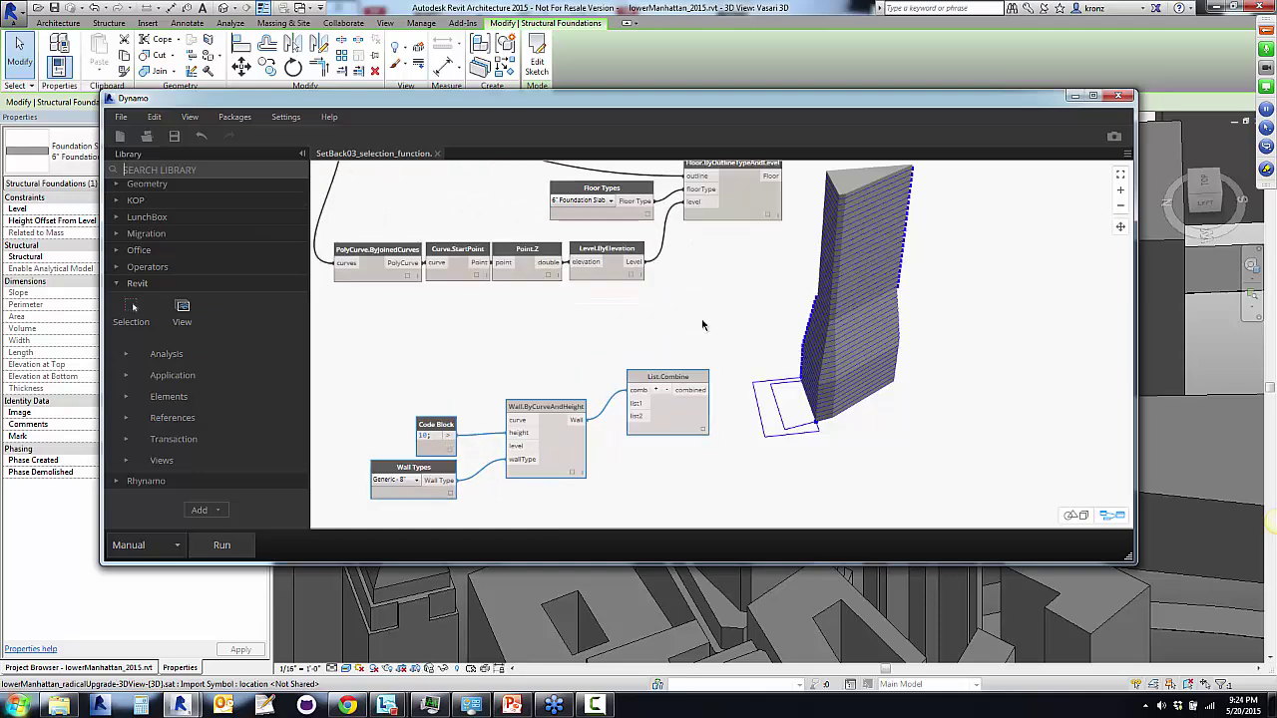
pyautogui.scroll(5, 593, 454)
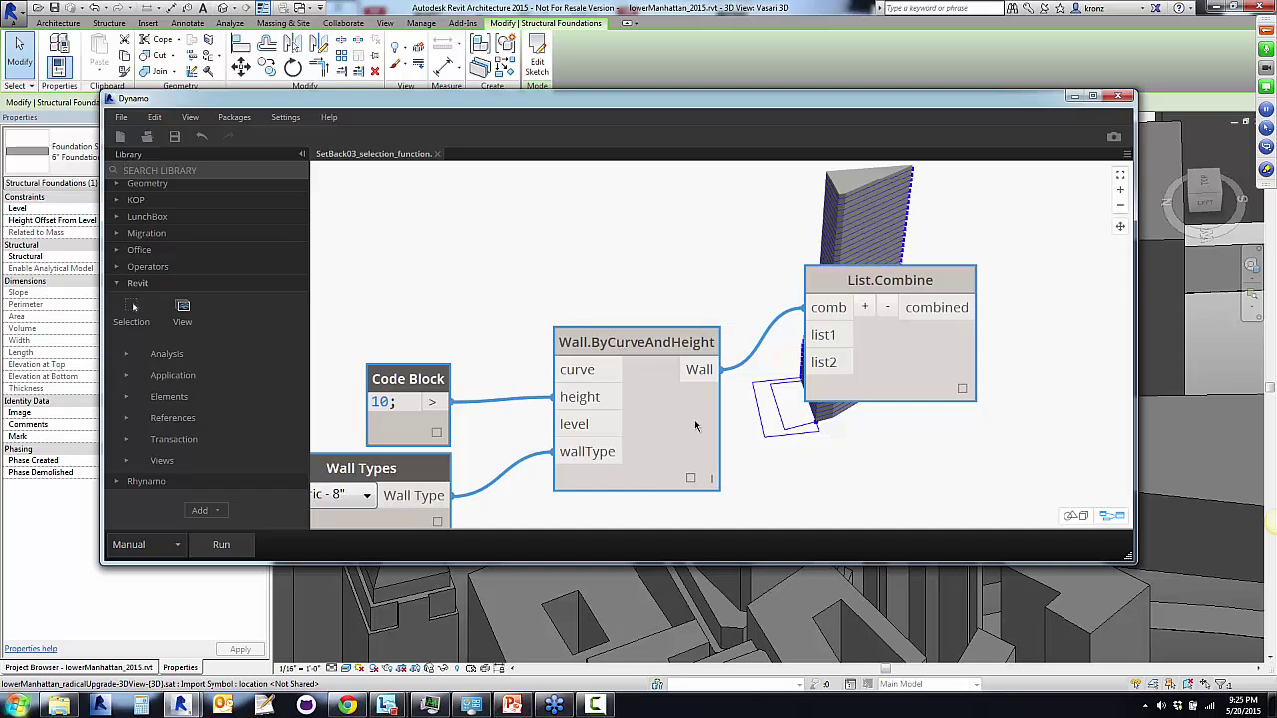
# Wire List.Flatten's output into List.Combine list1 and run to create Generic - 8" walls.
pyautogui.scroll(-5, 788, 439)
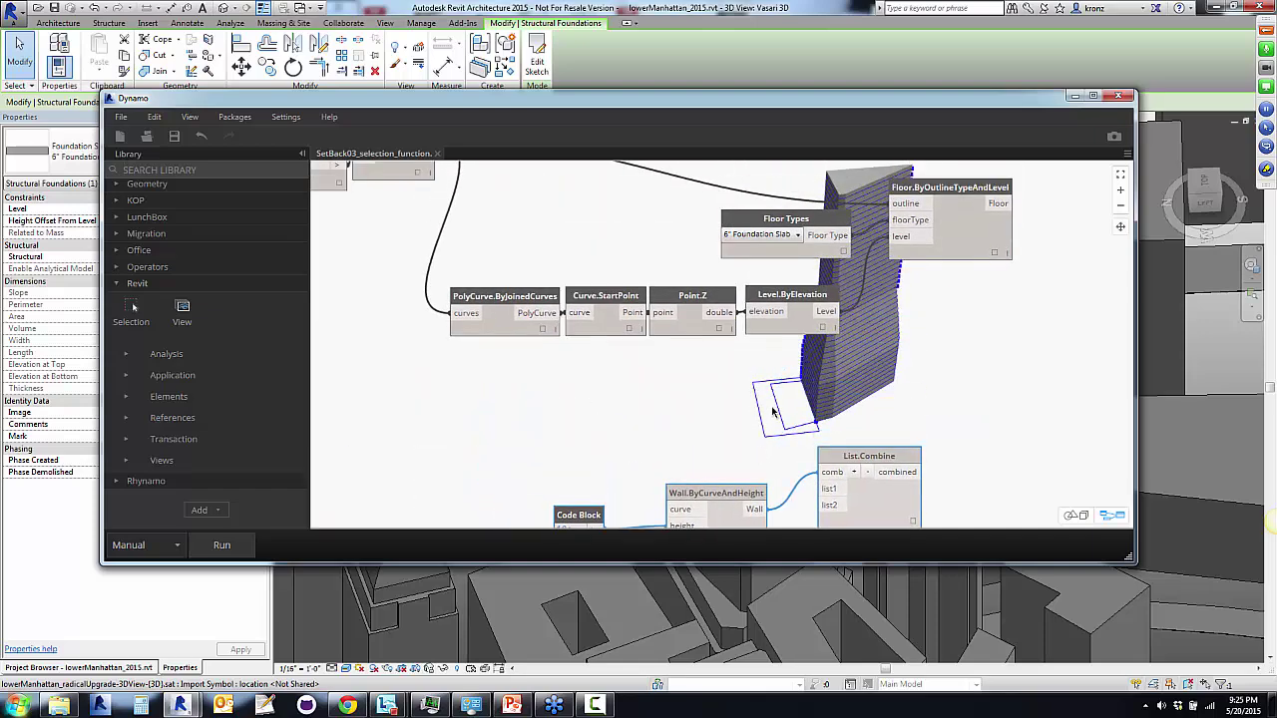
pyautogui.moveTo(763, 431); pyautogui.dragTo(746, 357, button='middle')
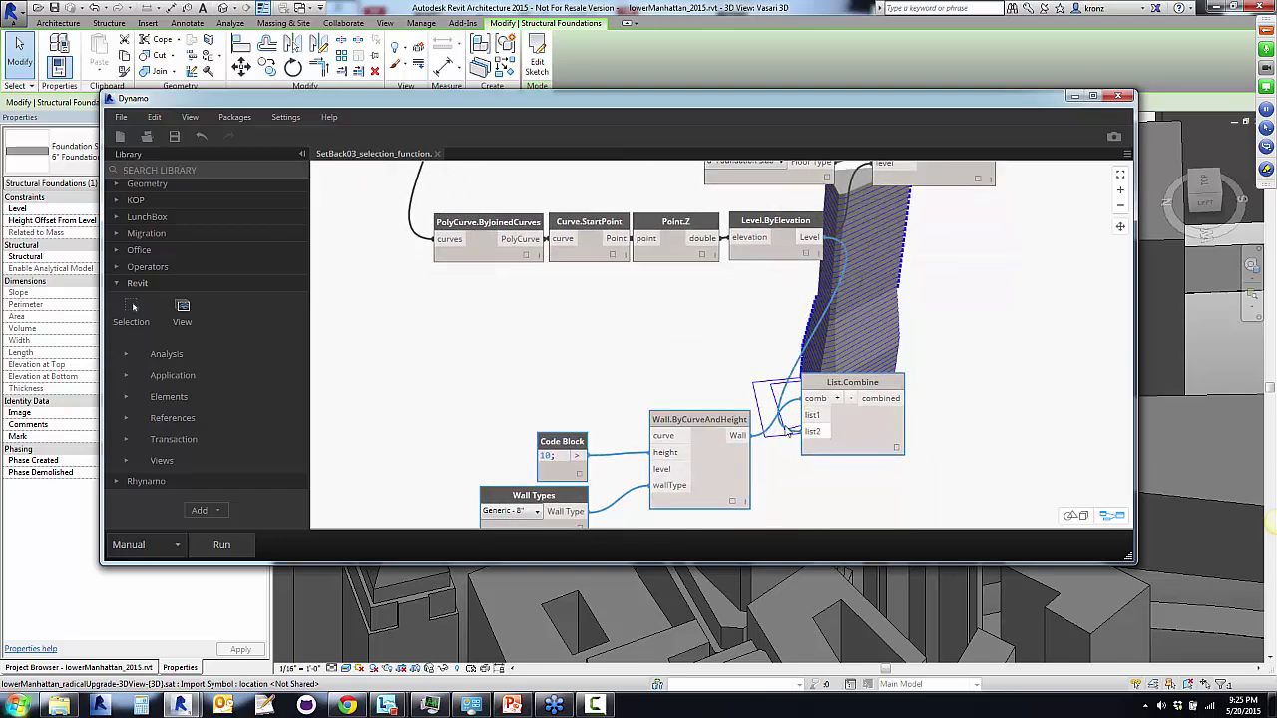
pyautogui.moveTo(682, 371); pyautogui.dragTo(684, 443, button='middle')
pyautogui.scroll(-1, 684, 443)
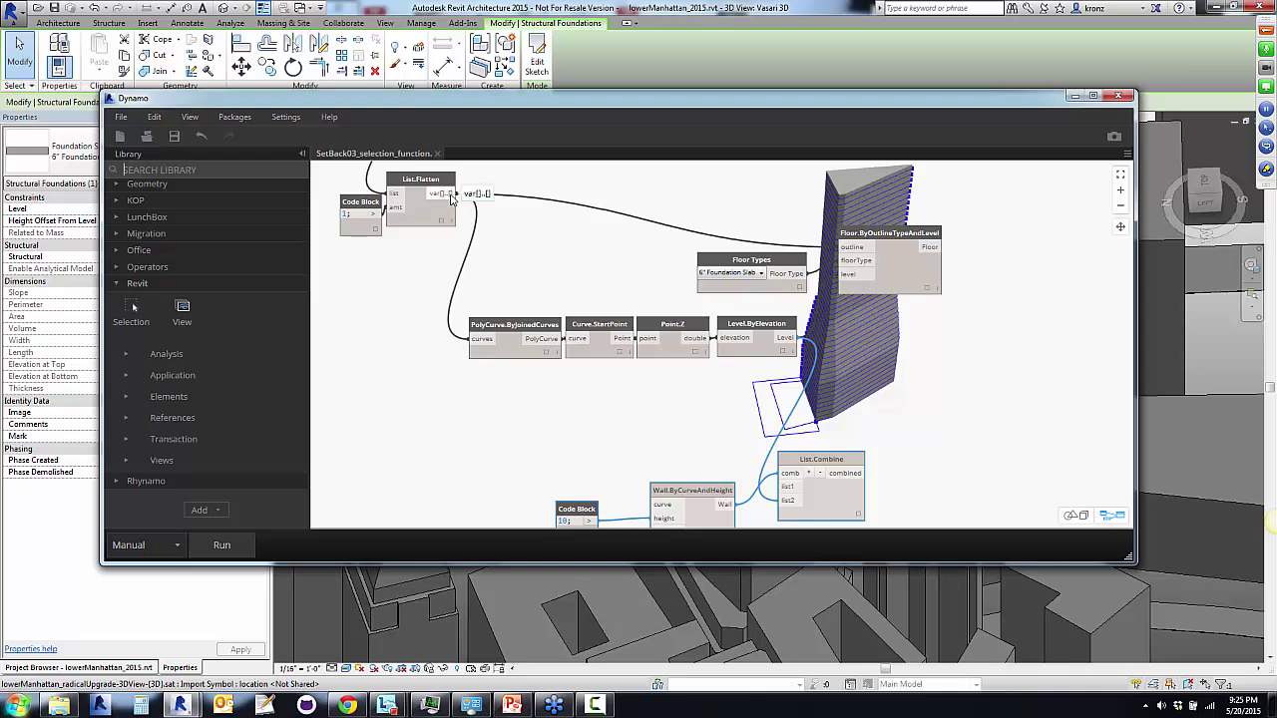
pyautogui.moveTo(451, 197); pyautogui.dragTo(784, 487)
pyautogui.scroll(1, 643, 447)
pyautogui.moveTo(643, 447); pyautogui.dragTo(627, 356, button='middle')
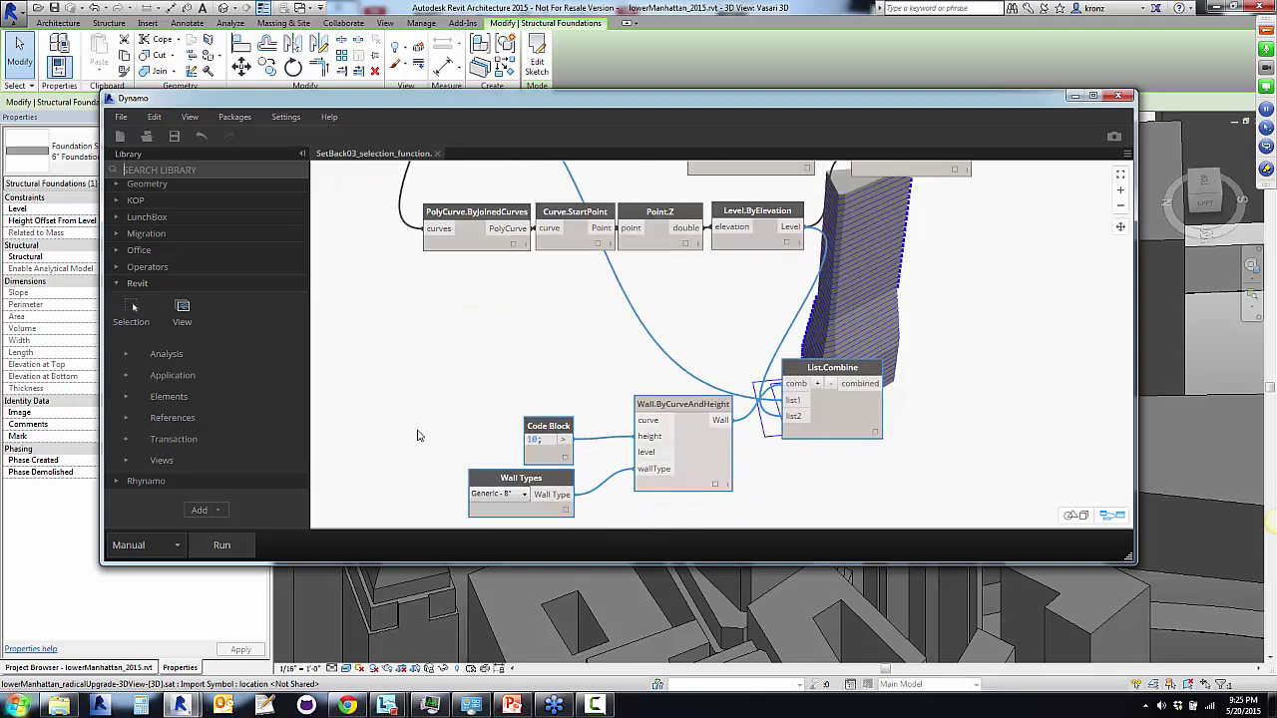
pyautogui.click(222, 545)
# Clear the foundation slab selection, orbit around the walled stepped tower, then close Dynamo.
pyautogui.moveTo(322, 100); pyautogui.dragTo(852, 411)
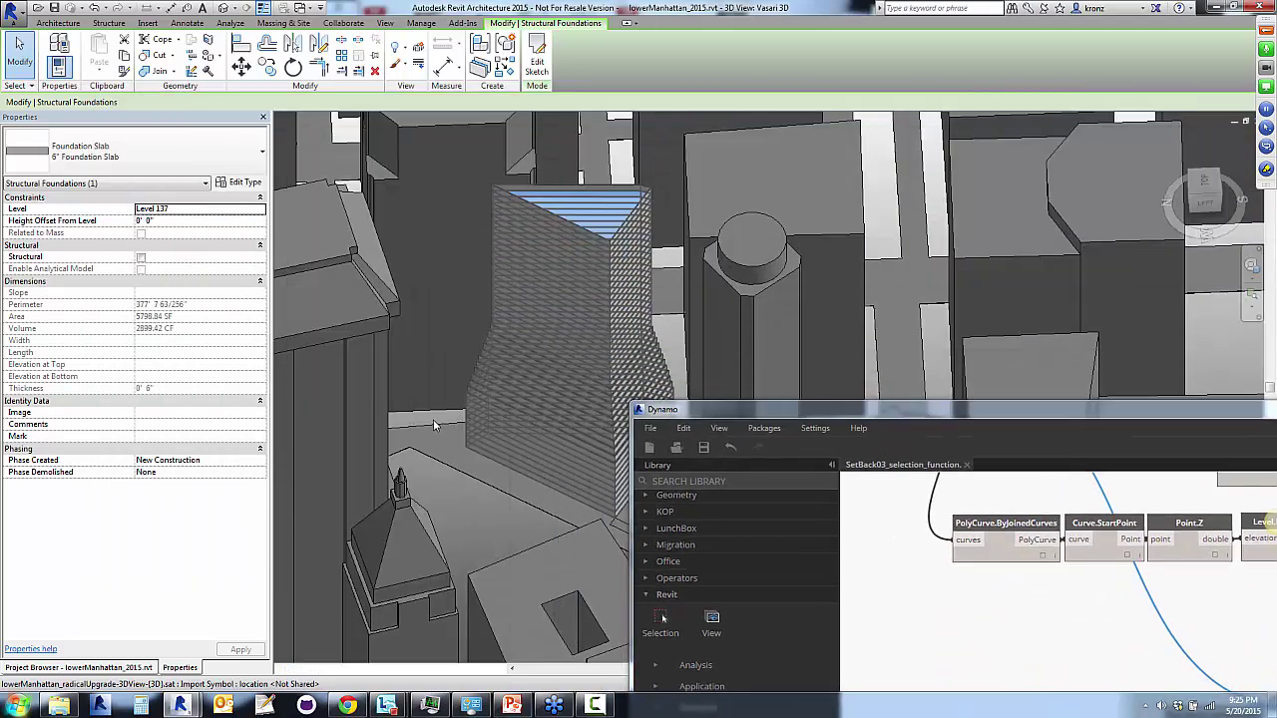
pyautogui.press('Escape')
pyautogui.scroll(3, 530, 438)
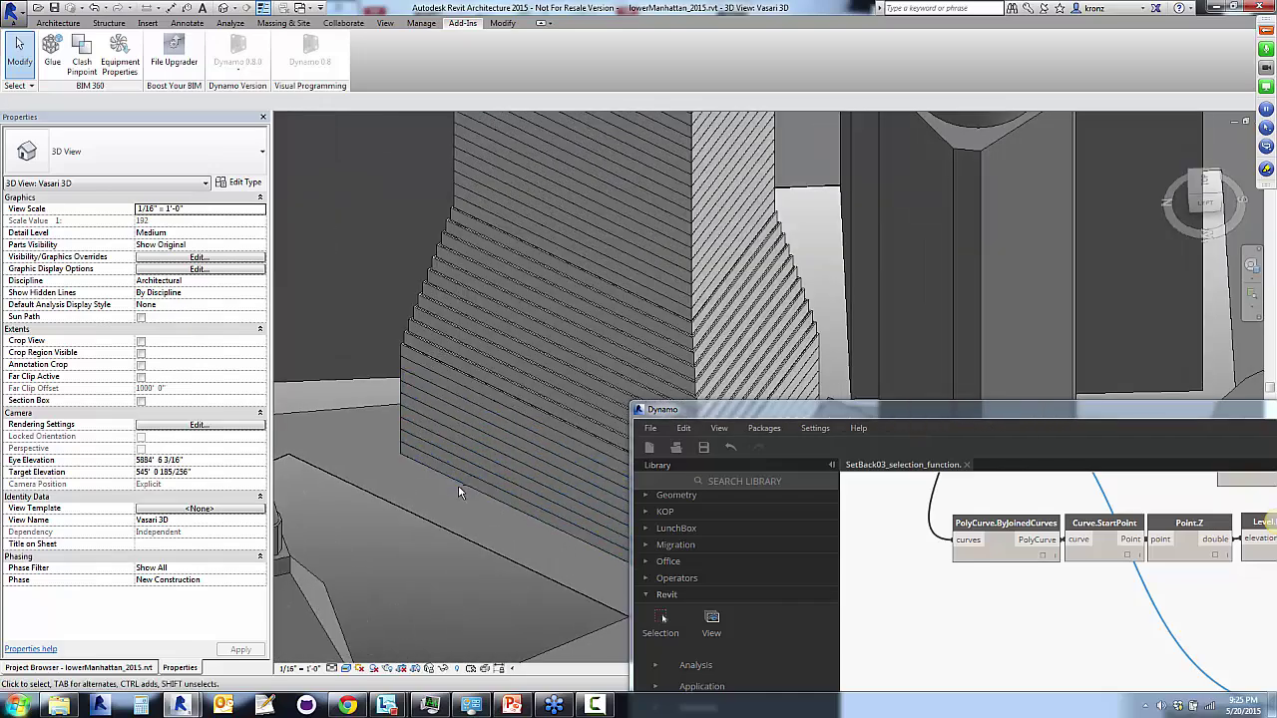
pyautogui.keyDown('shift'); pyautogui.moveTo(463, 514); pyautogui.dragTo(305, 439, button='middle'); pyautogui.keyUp('shift')
pyautogui.keyDown('shift'); pyautogui.moveTo(401, 419); pyautogui.dragTo(935, 451, button='middle'); pyautogui.keyUp('shift')
pyautogui.moveTo(966, 418); pyautogui.dragTo(344, 164)
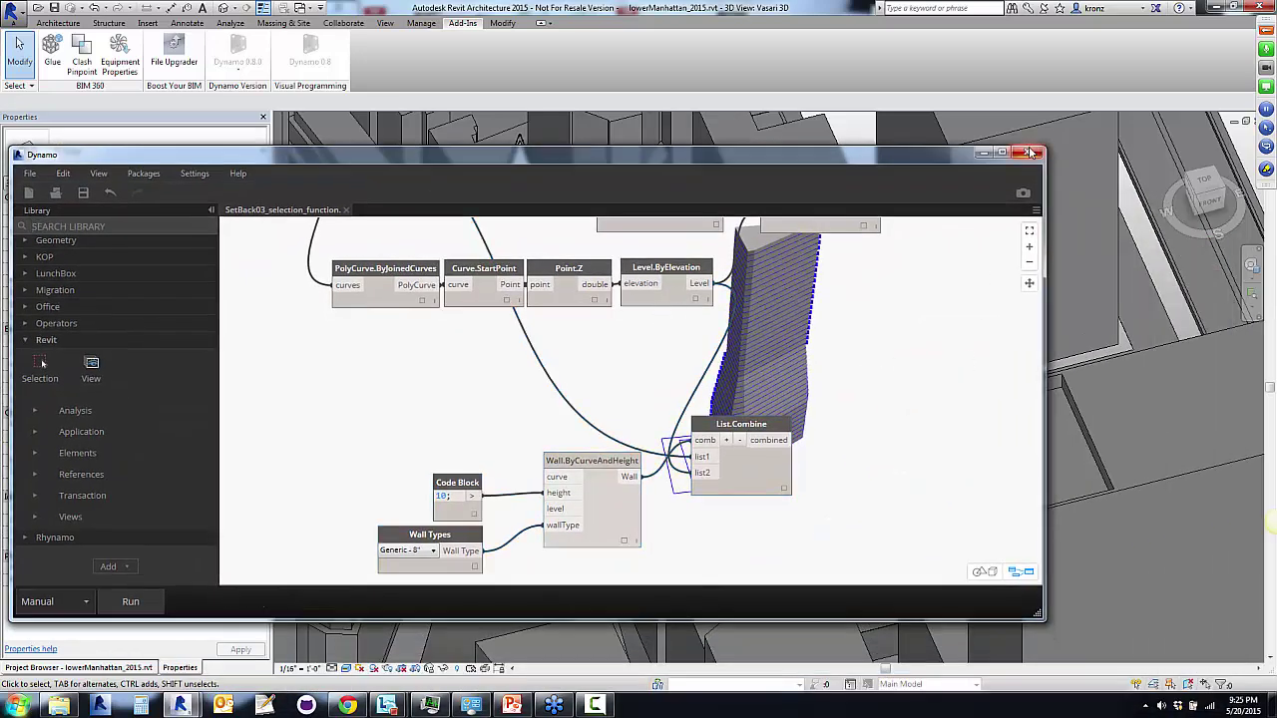
pyautogui.click(1033, 153)
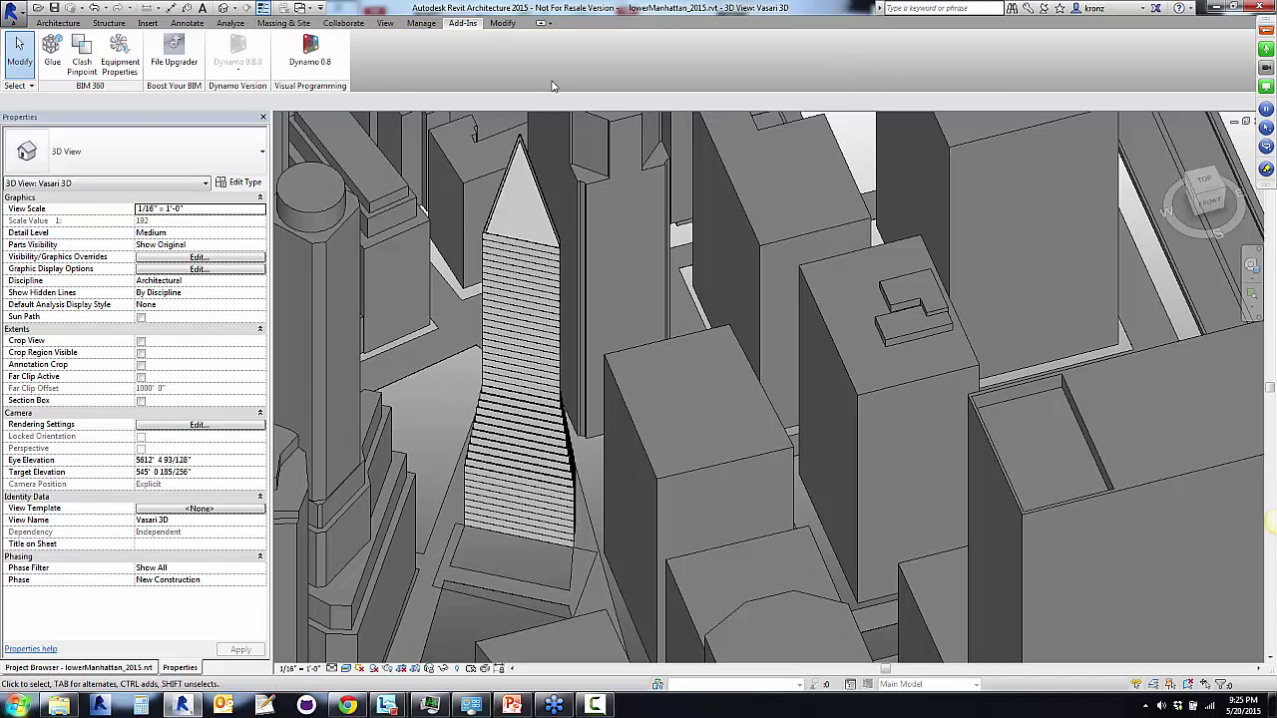
# Close lowerManhattan_2015.rvt, discarding changes, and open lowerManhattan_2015_built.rvt from Recent Files.
pyautogui.doubleClick(539, 15)
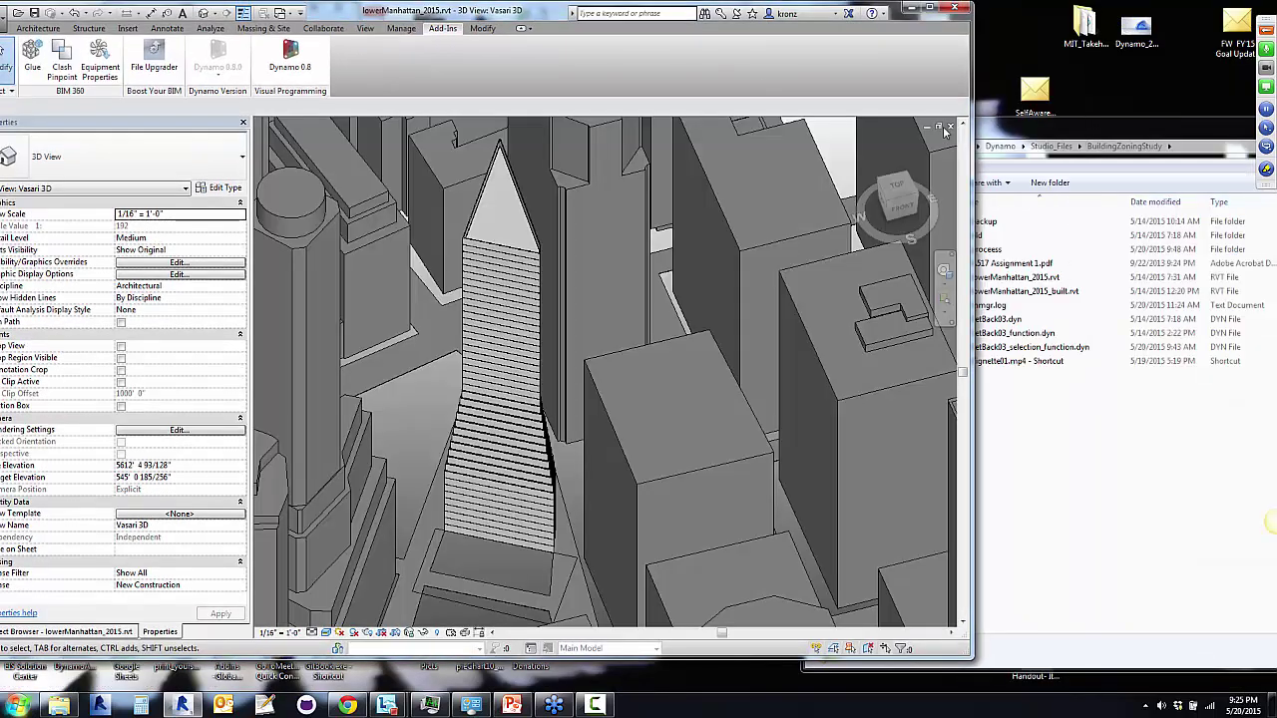
pyautogui.click(951, 128)
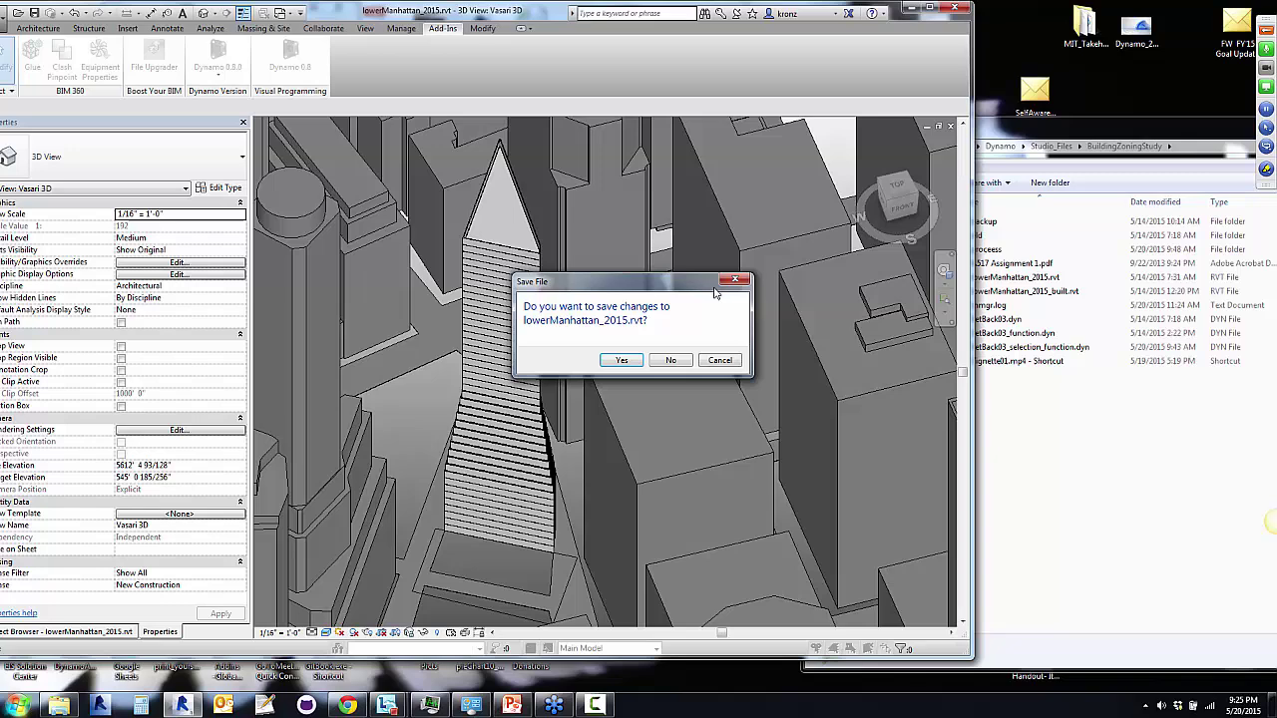
pyautogui.click(664, 361)
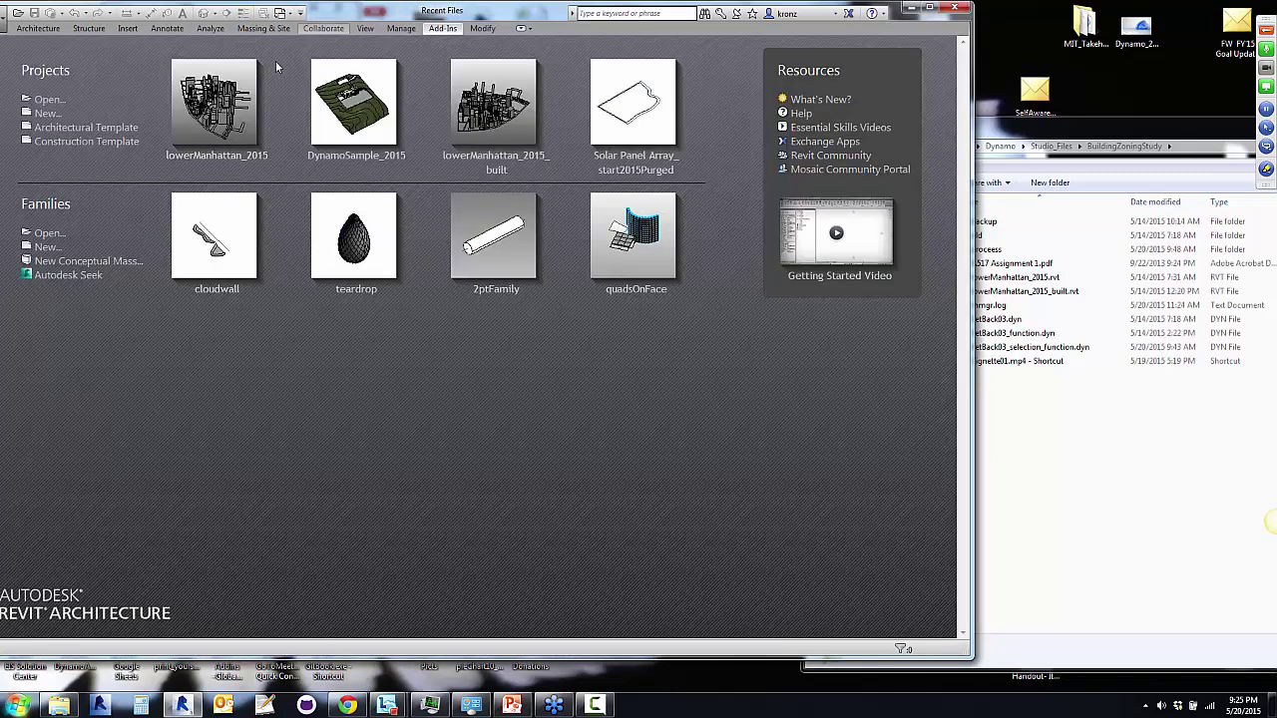
pyautogui.click(487, 124)
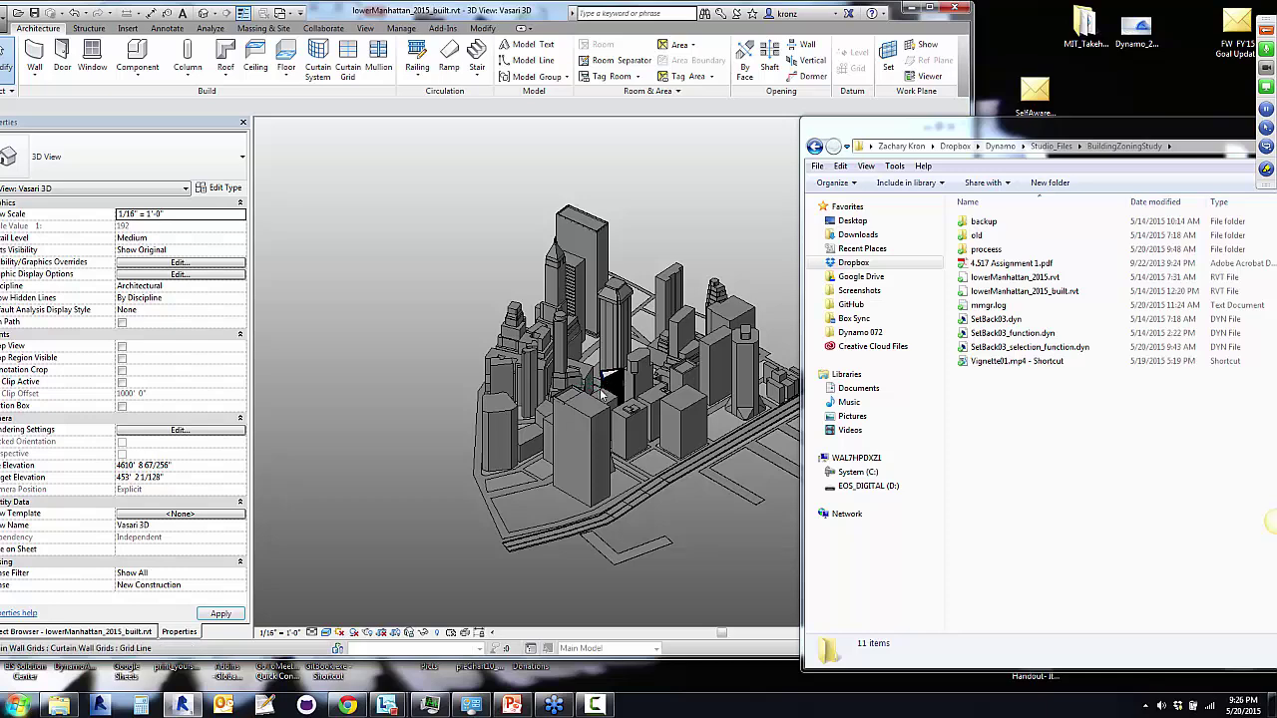
pyautogui.scroll(5, 606, 398)
pyautogui.scroll(5, 612, 401)
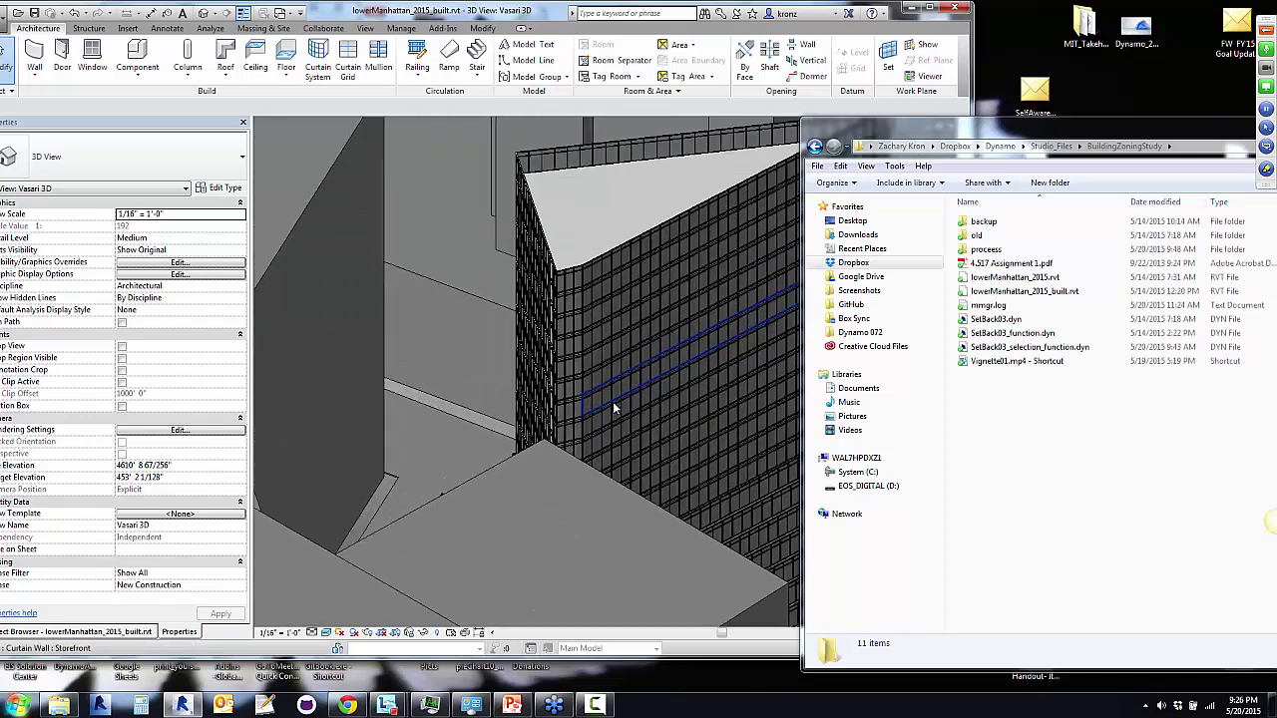
pyautogui.keyDown('shift'); pyautogui.moveTo(362, 335); pyautogui.dragTo(422, 336, button='middle'); pyautogui.keyUp('shift')
pyautogui.scroll(-3, 449, 351)
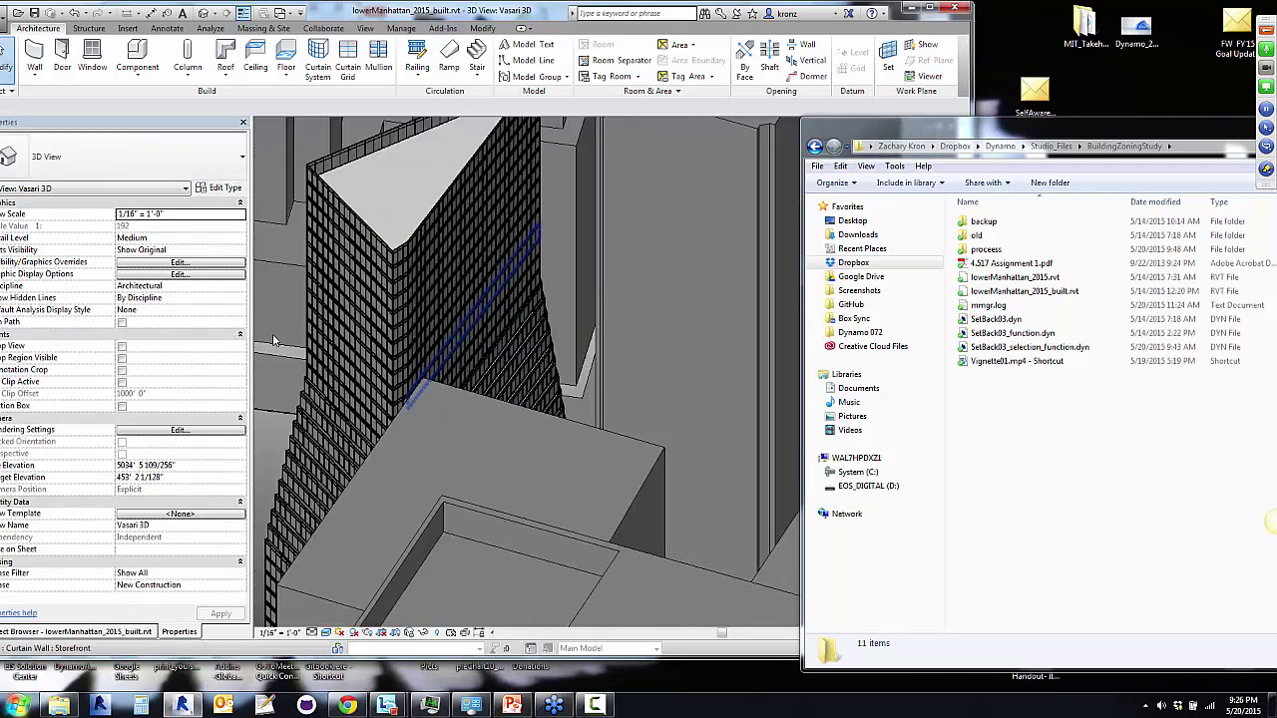
pyautogui.scroll(4, 300, 339)
pyautogui.moveTo(529, 291); pyautogui.dragTo(492, 299, button='middle')
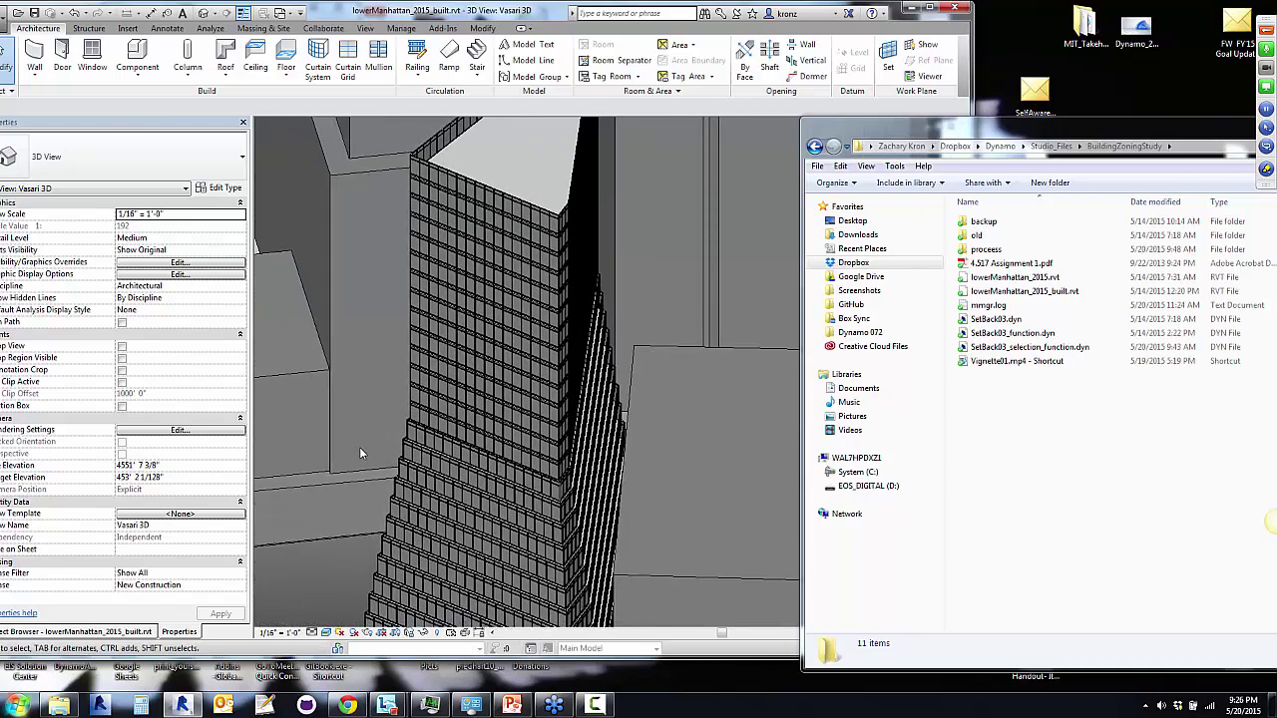
pyautogui.scroll(3, 359, 447)
pyautogui.keyDown('shift'); pyautogui.moveTo(359, 447); pyautogui.dragTo(365, 367, button='middle'); pyautogui.keyUp('shift')
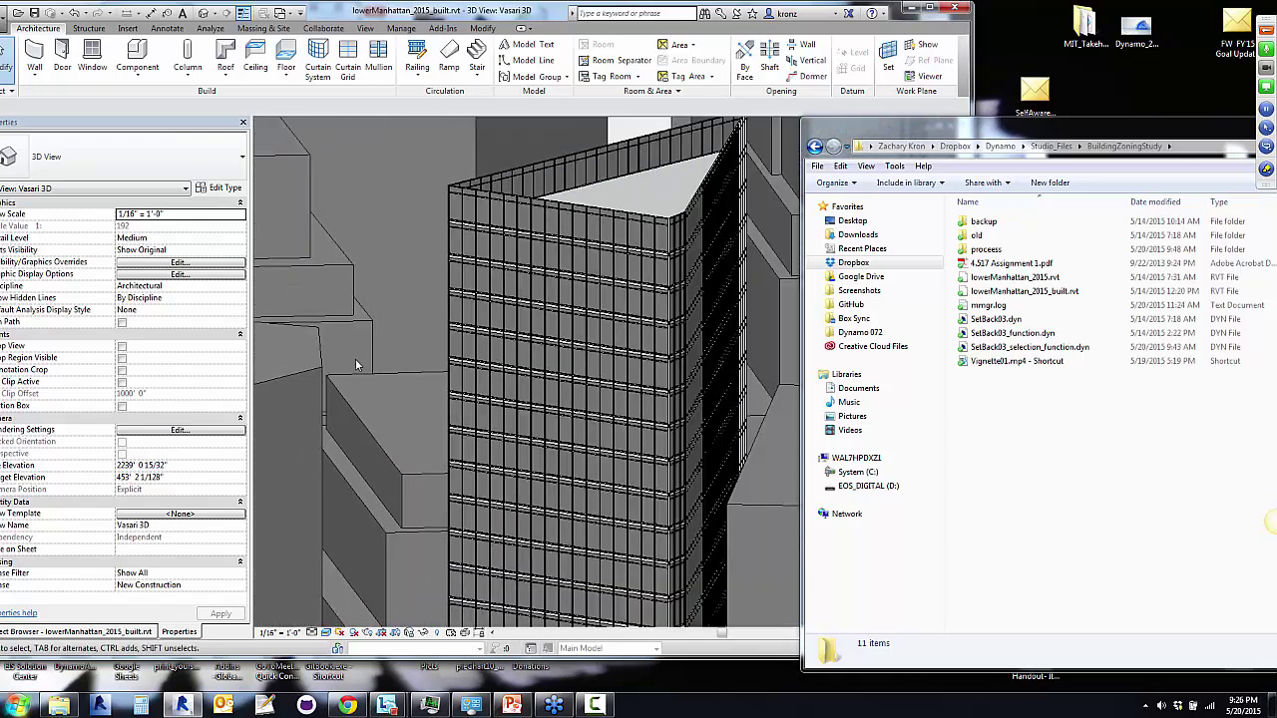
pyautogui.scroll(-5, 354, 364)
pyautogui.keyDown('shift'); pyautogui.moveTo(371, 255); pyautogui.dragTo(371, 435, button='middle'); pyautogui.keyUp('shift')
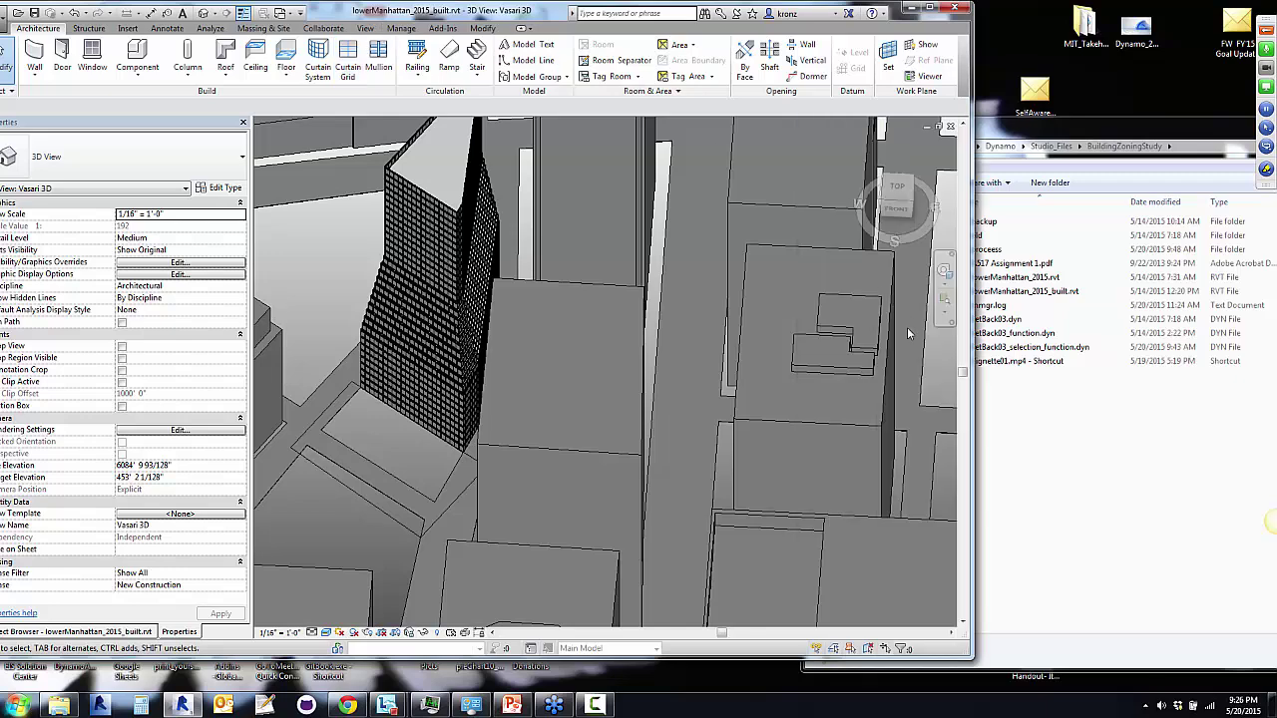
pyautogui.click(1118, 564)
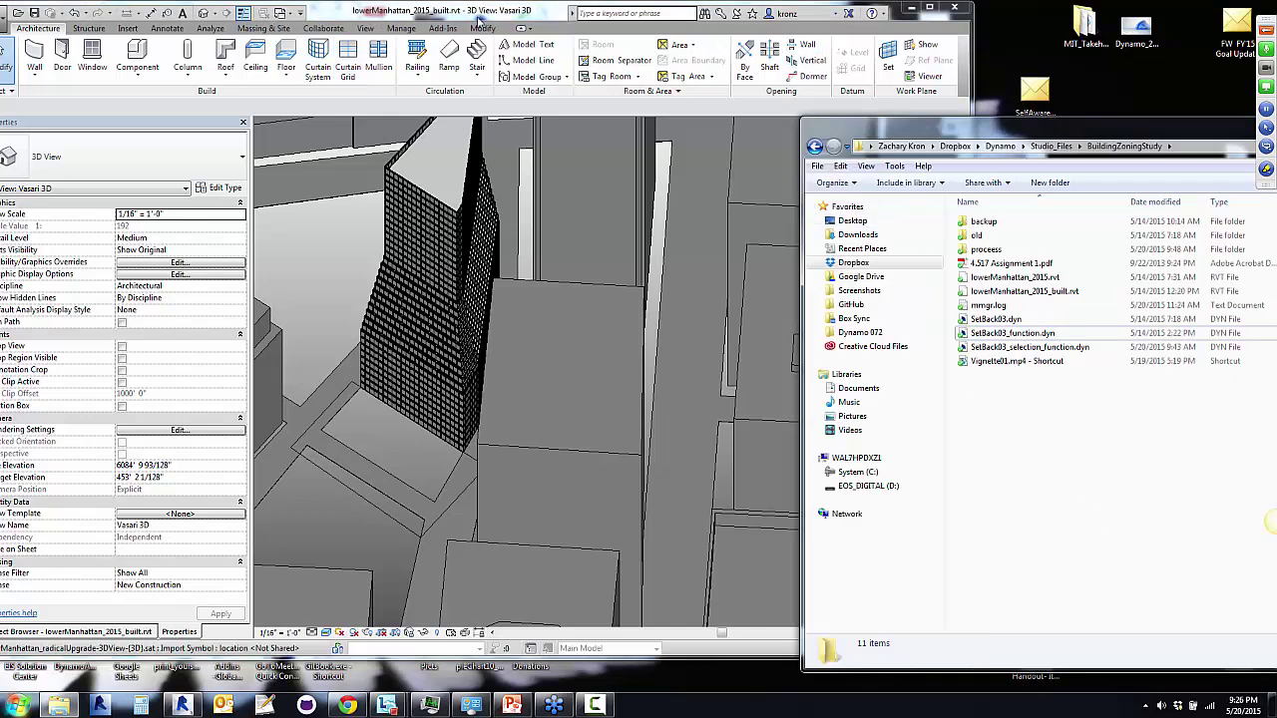
pyautogui.click(479, 20)
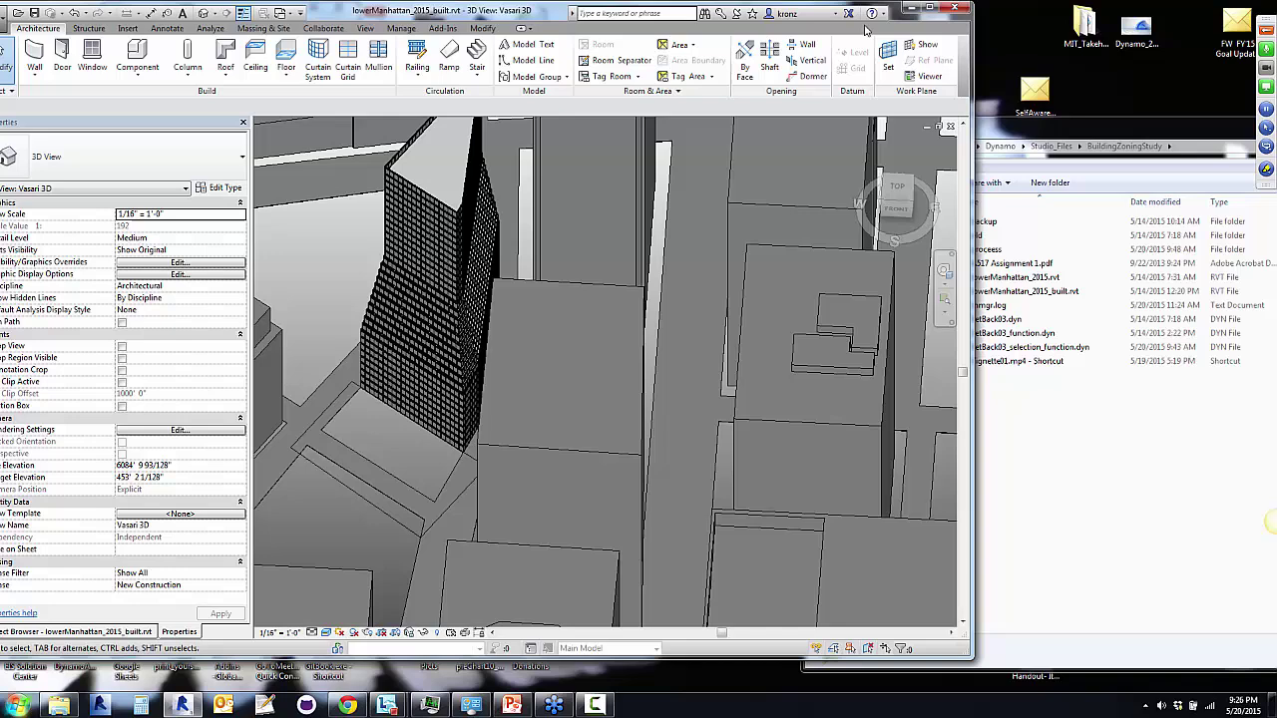
pyautogui.moveTo(462, 13); pyautogui.dragTo(548, 28)
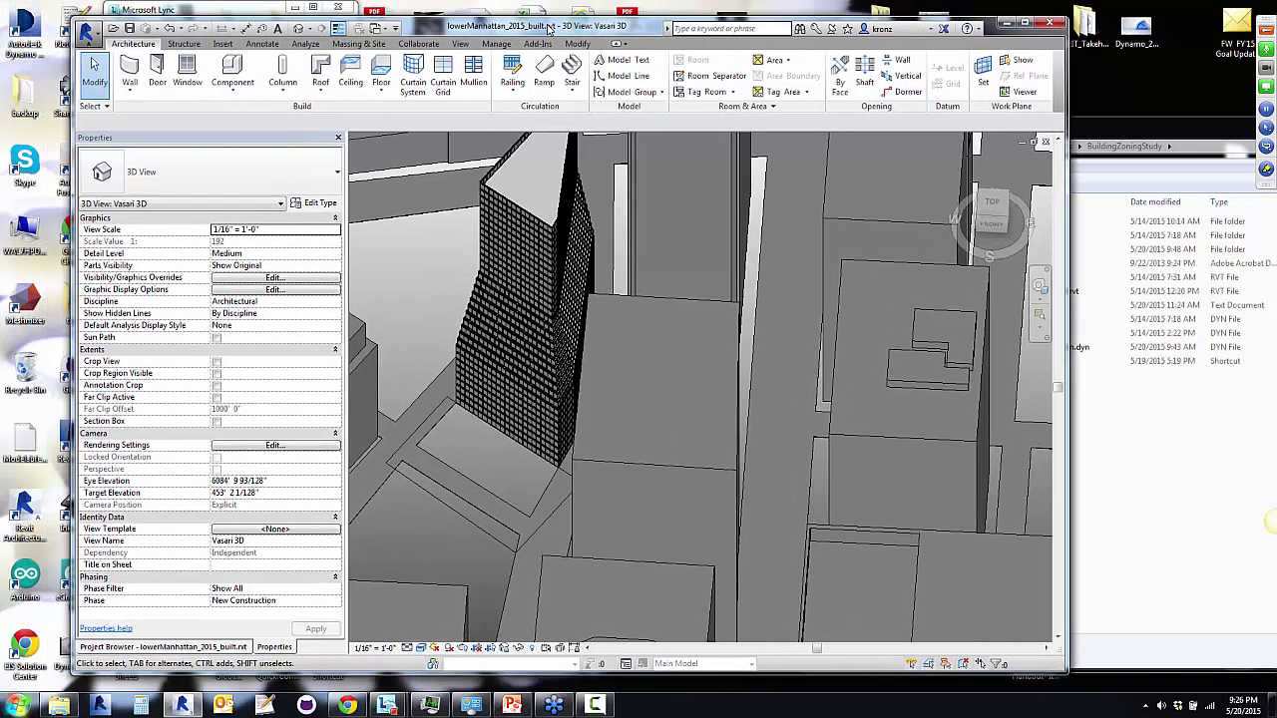